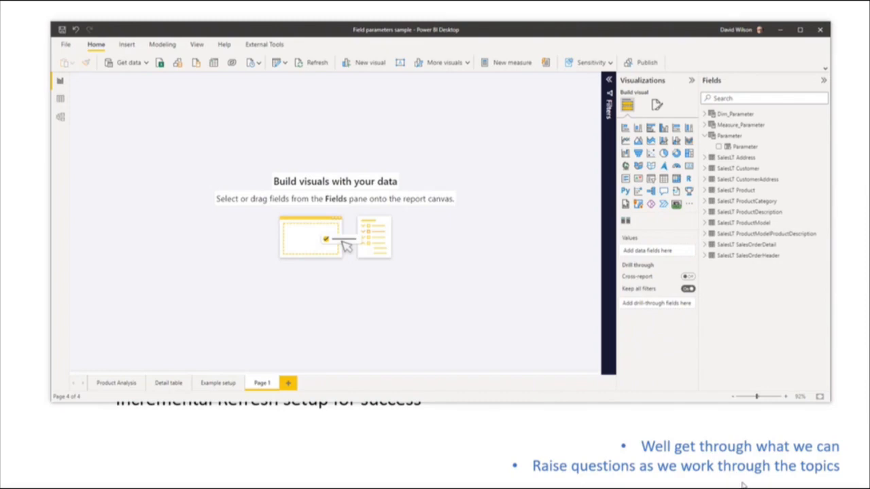
# Maximize the report window, open the Example setup page, and switch the measure slicer from Cogs to Price and on to Order Qty.
pyautogui.click(800, 29)
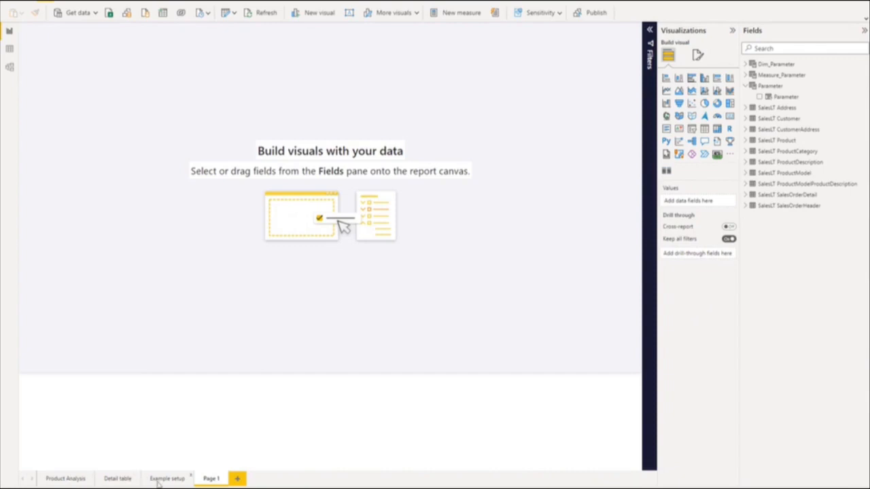
pyautogui.click(163, 479)
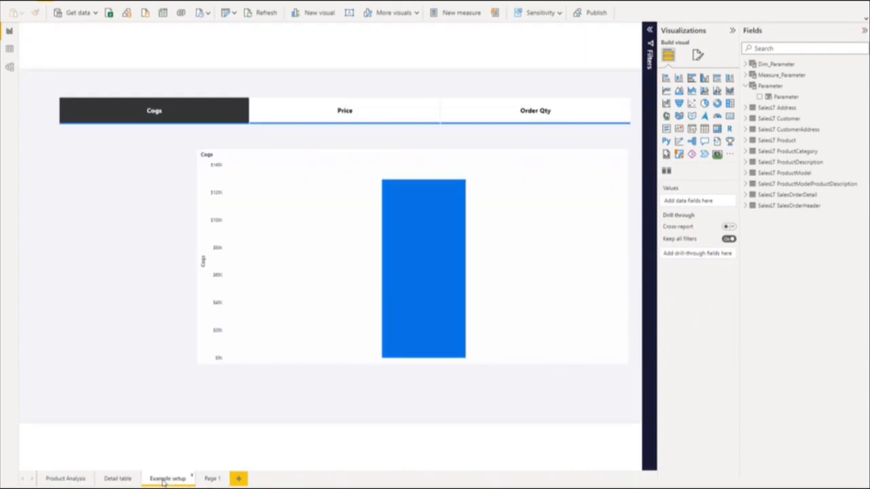
pyautogui.click(172, 113)
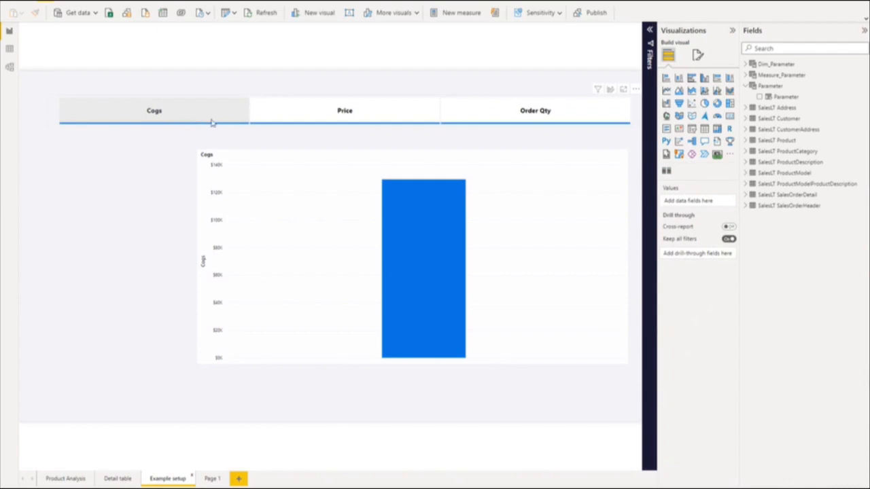
pyautogui.click(140, 107)
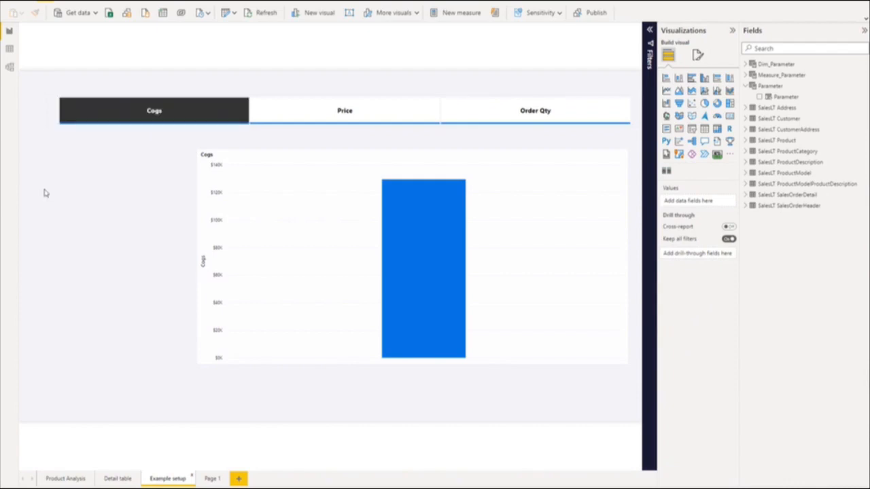
pyautogui.click(355, 115)
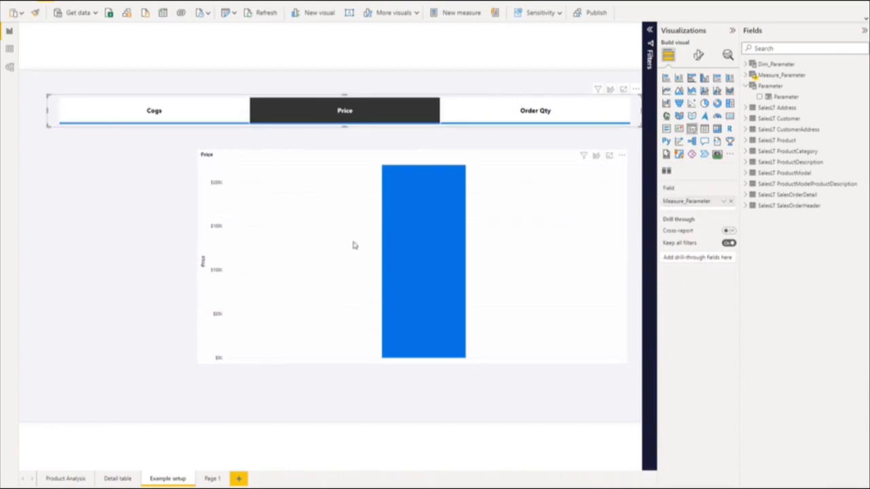
pyautogui.moveTo(430, 318)
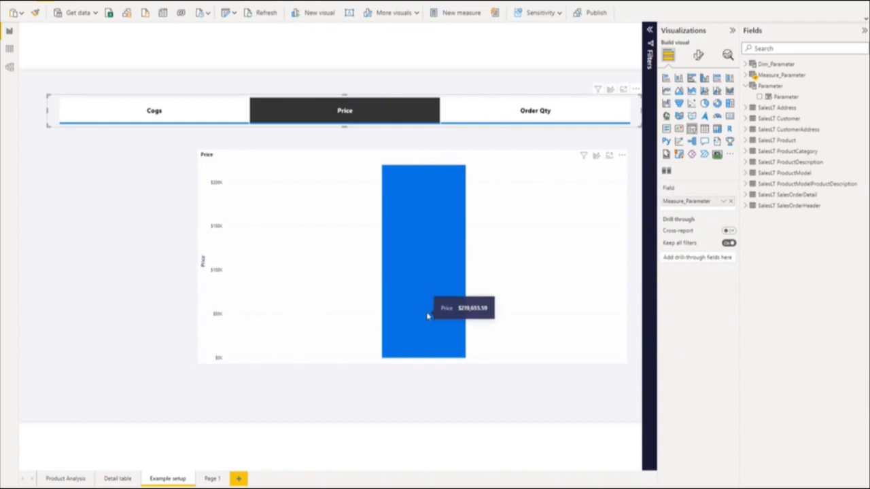
pyautogui.click(361, 118)
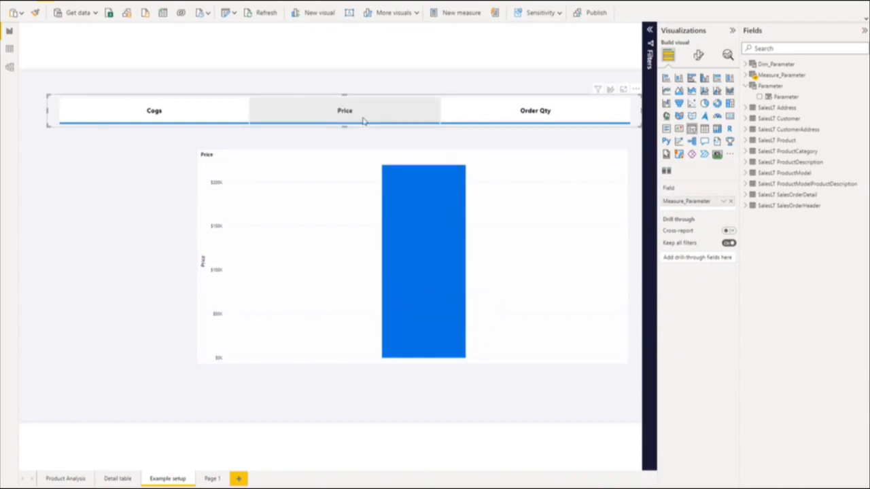
pyautogui.click(365, 126)
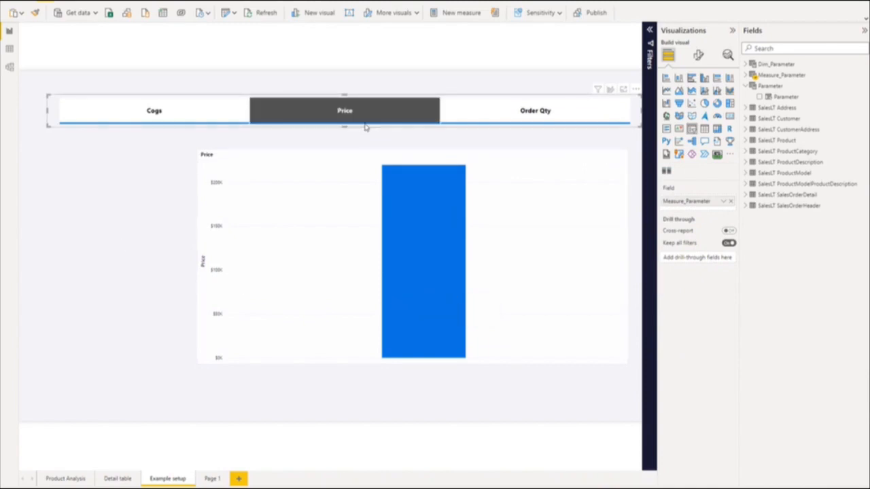
pyautogui.click(535, 113)
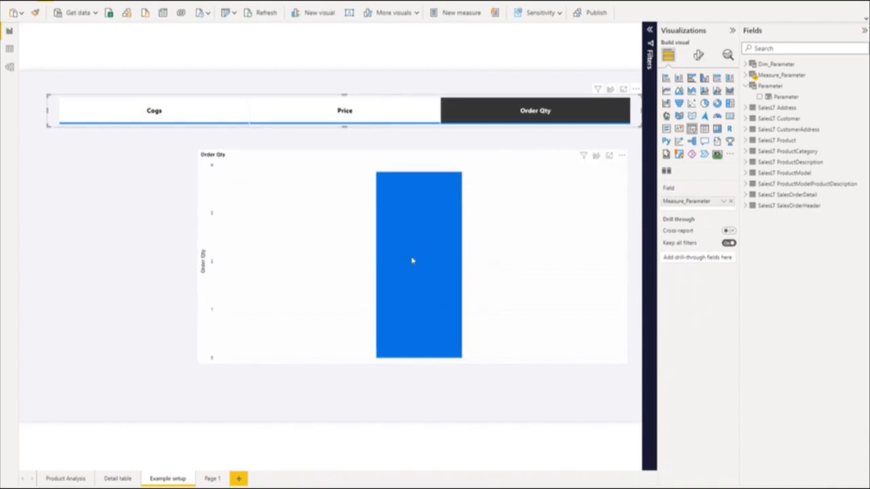
pyautogui.moveTo(415, 258)
# Open the Detail table page and add the Product ID and COGS columns through the column selector.
pyautogui.click(116, 478)
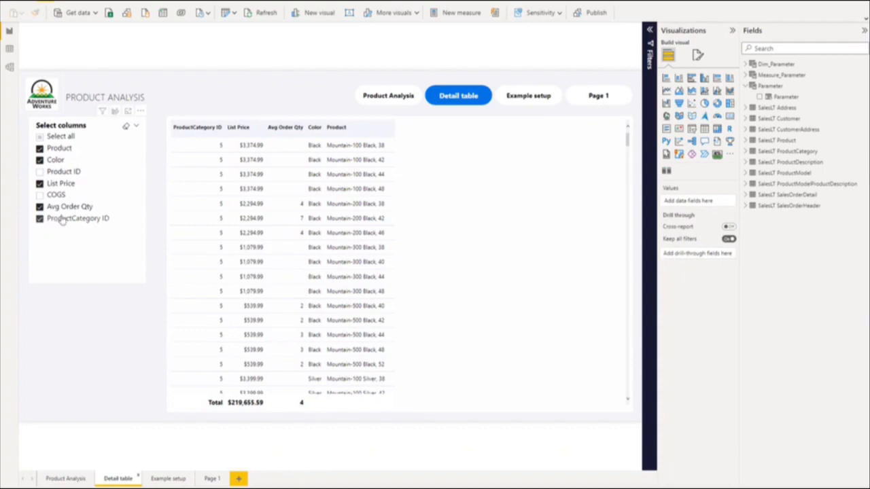
pyautogui.click(40, 172)
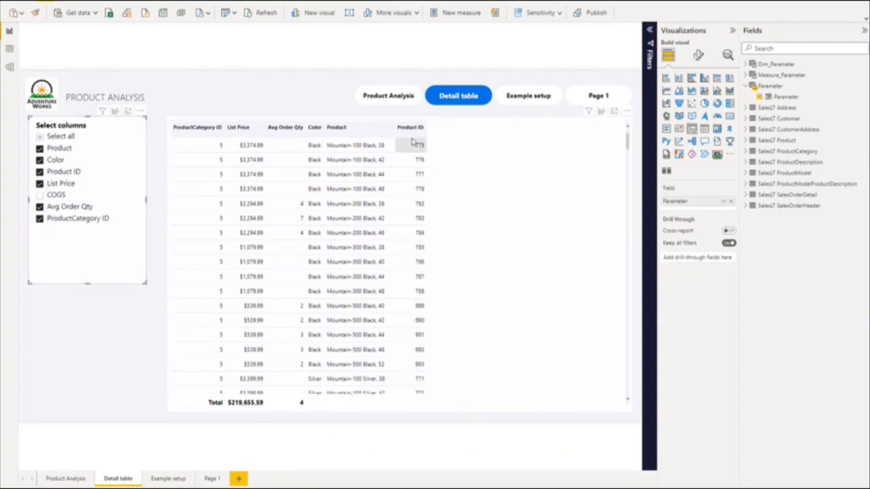
pyautogui.click(39, 194)
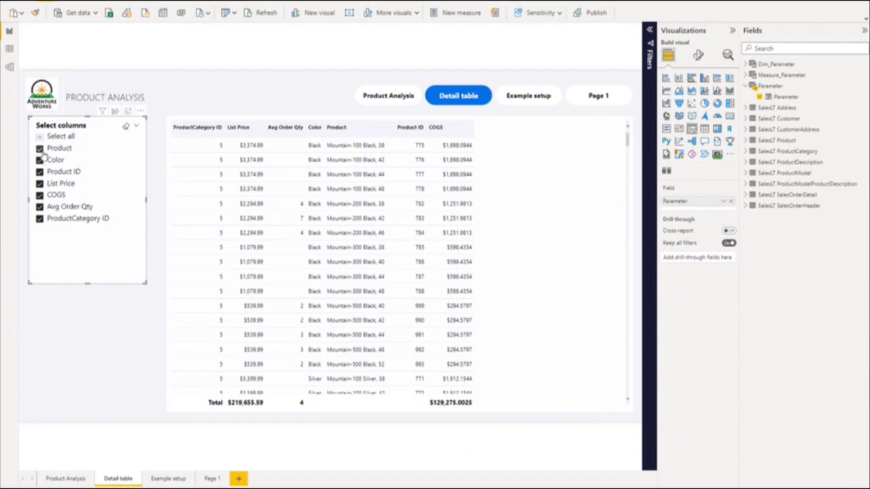
# Remove every column except Product from the detail table using the column selector.
pyautogui.click(40, 206)
pyautogui.click(39, 218)
pyautogui.click(40, 195)
pyautogui.click(40, 183)
pyautogui.click(40, 172)
pyautogui.click(40, 160)
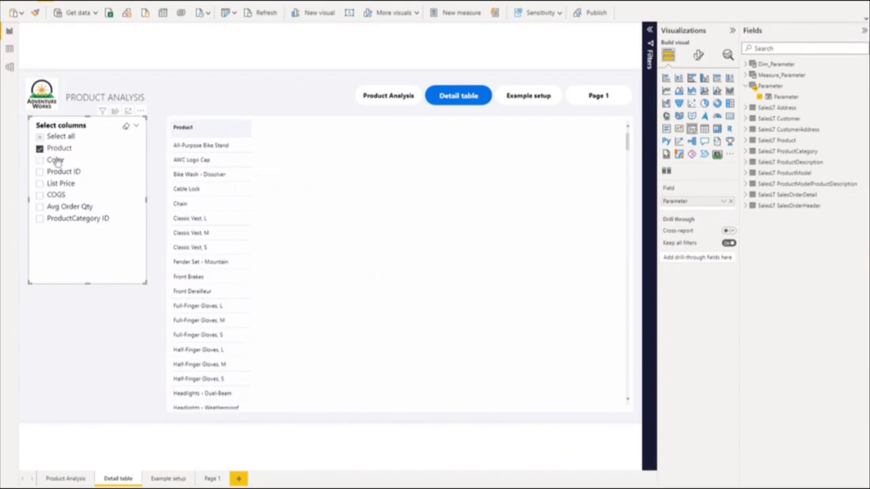
# Add ProductCategory ID, COGS, Product ID, List Price and Color to the detail table, in that order.
pyautogui.click(40, 218)
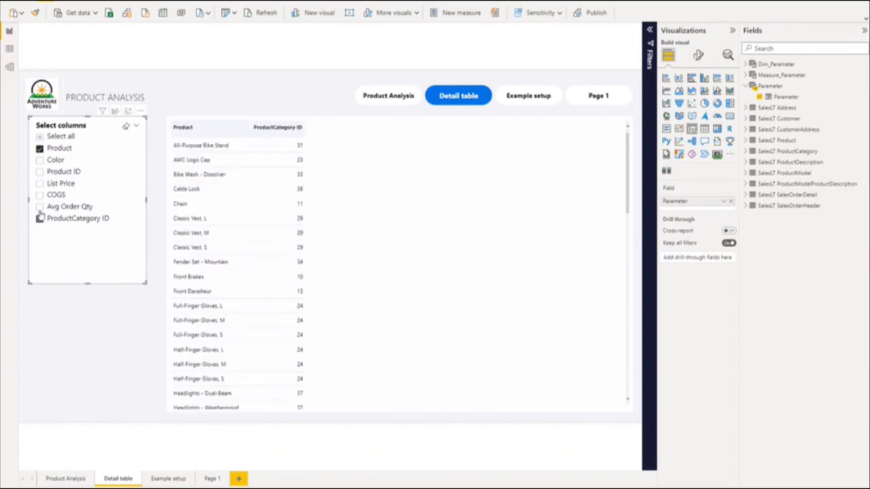
pyautogui.click(39, 194)
pyautogui.click(40, 172)
pyautogui.click(39, 183)
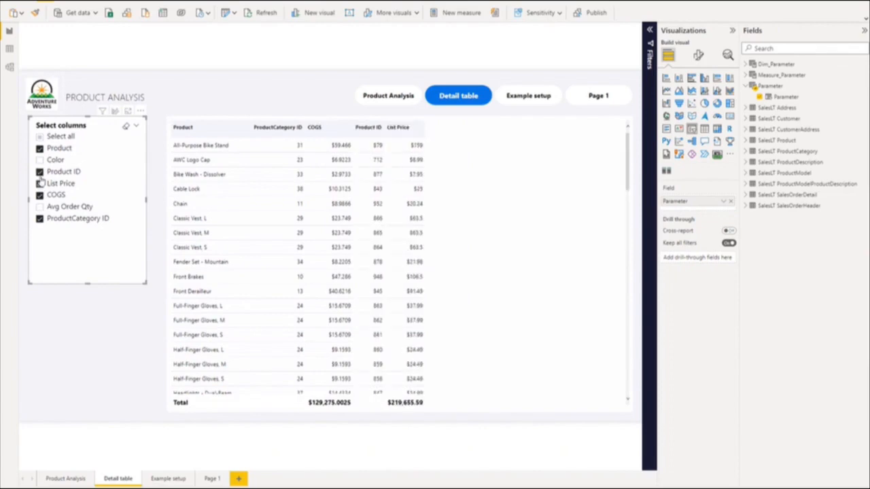
pyautogui.click(39, 160)
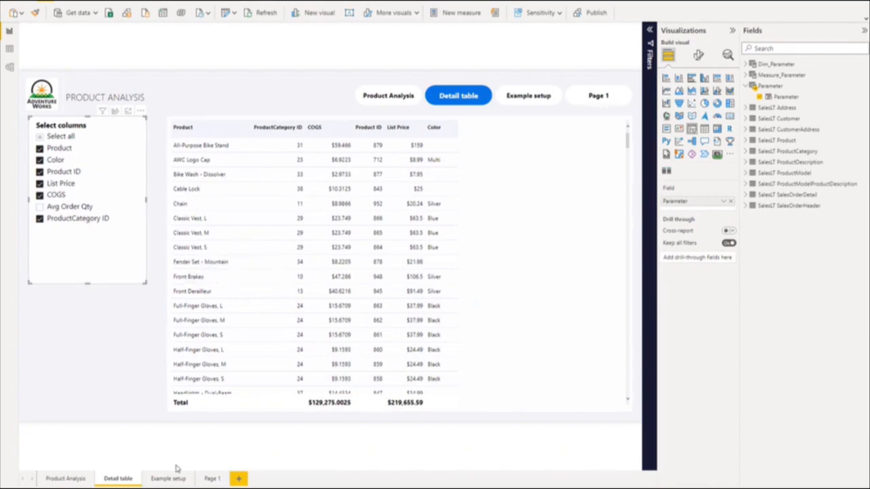
# On the Product Analysis page, compare the Cogs and Order Qty measures, ending on Order Qty, and set the dimension slicer to Model.
pyautogui.click(68, 479)
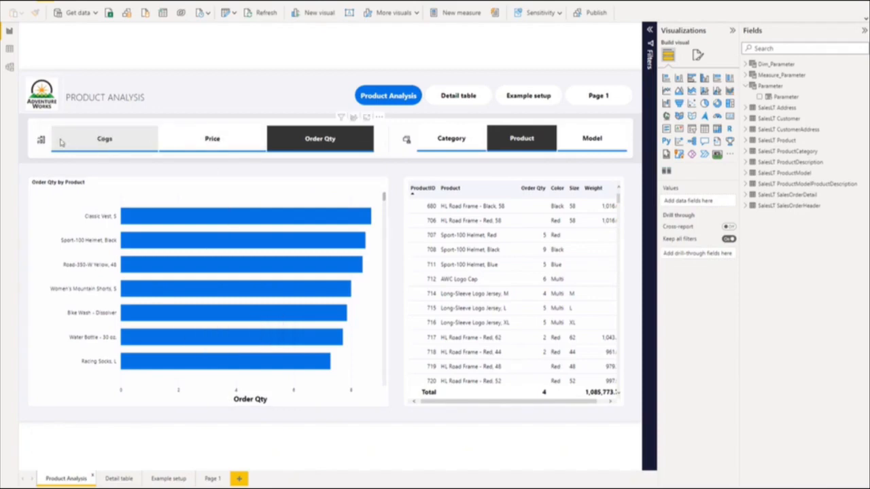
pyautogui.click(106, 141)
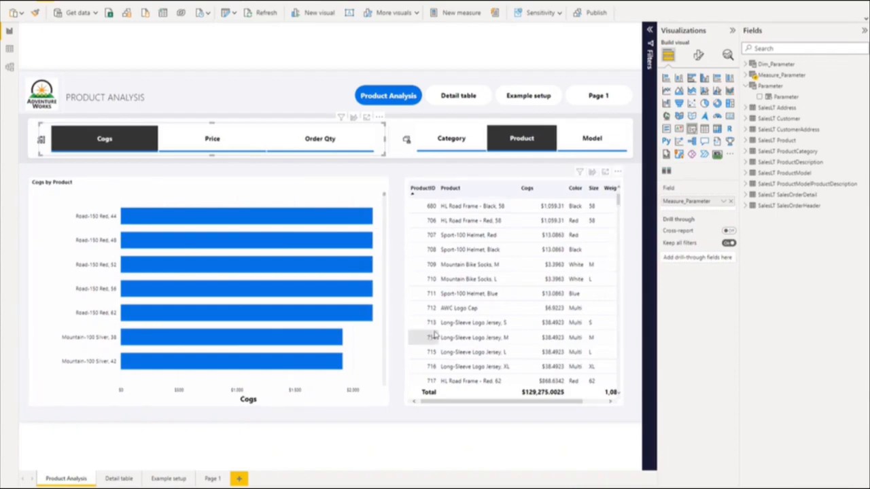
pyautogui.click(109, 148)
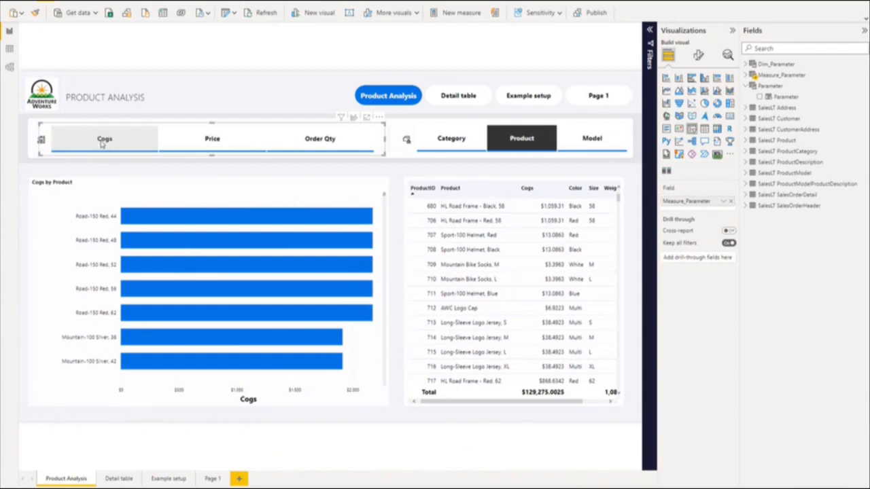
pyautogui.click(102, 141)
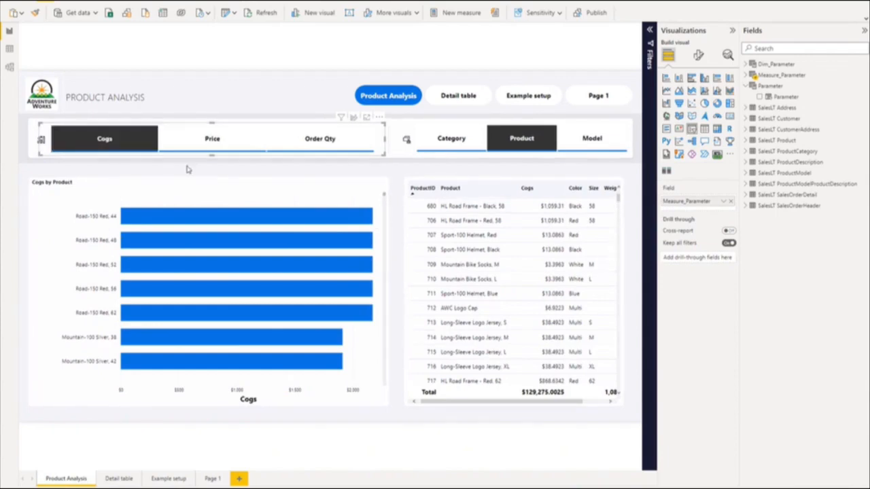
pyautogui.click(320, 142)
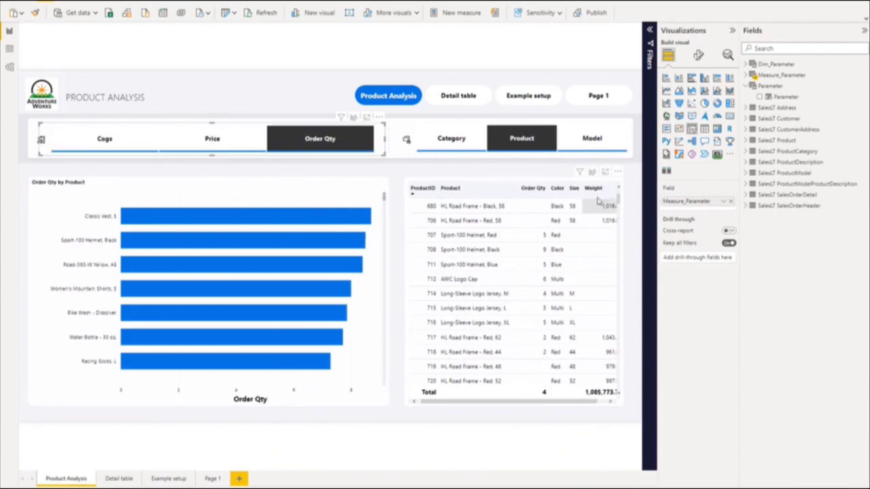
pyautogui.click(597, 139)
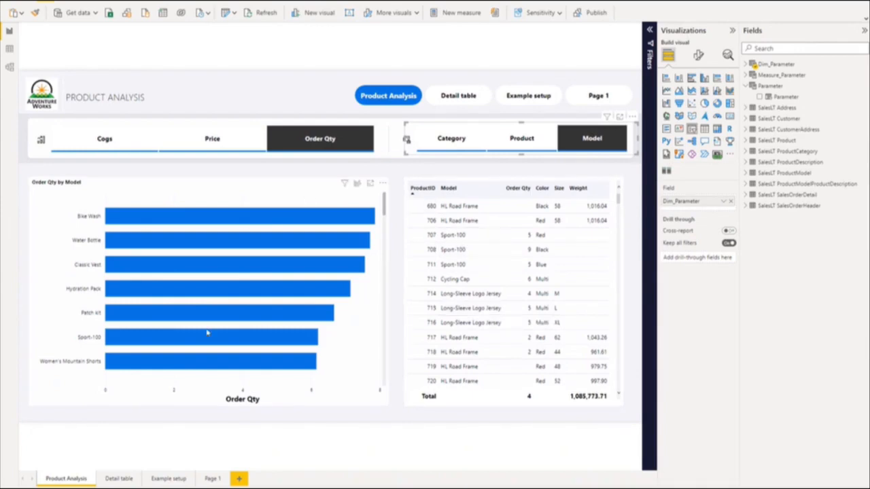
pyautogui.moveTo(207, 334)
# On Page 1, start a new fields parameter and name it WEPUGDEEMO.
pyautogui.click(211, 480)
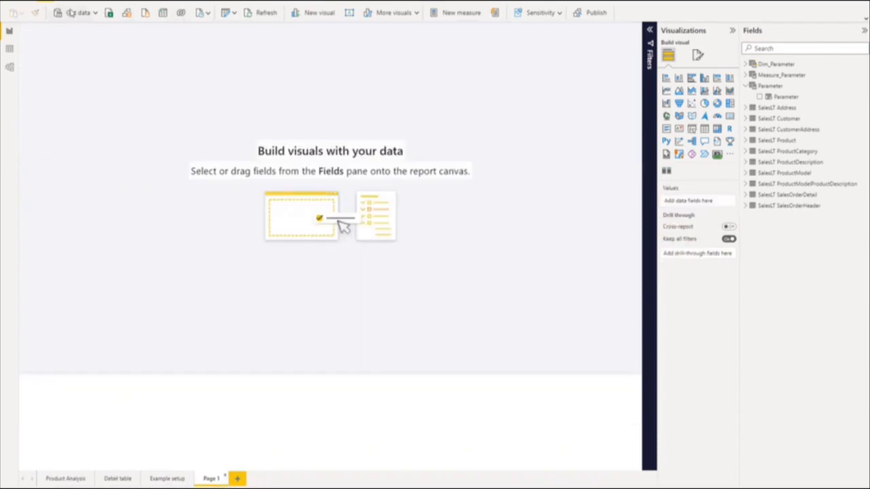
pyautogui.click(75, 2)
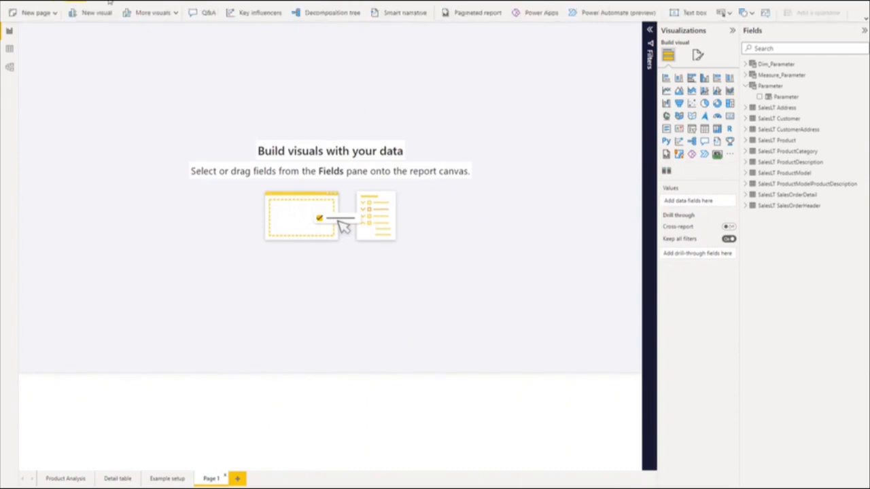
pyautogui.click(109, 3)
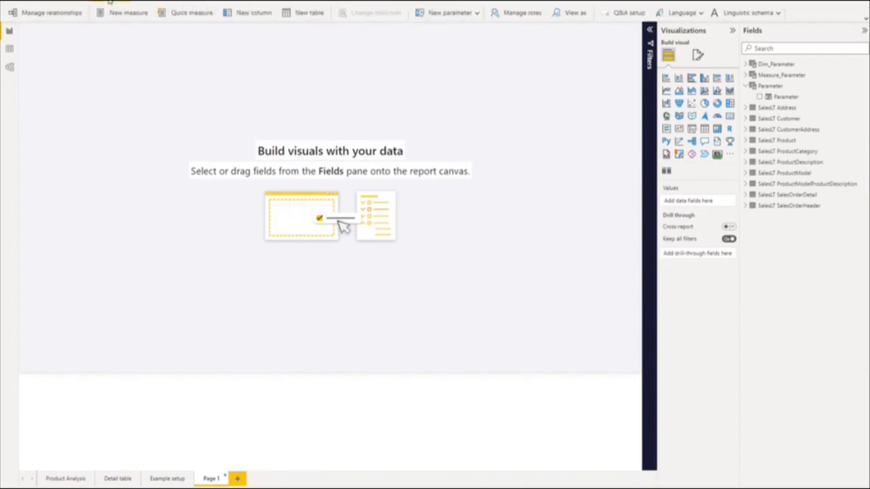
pyautogui.click(477, 13)
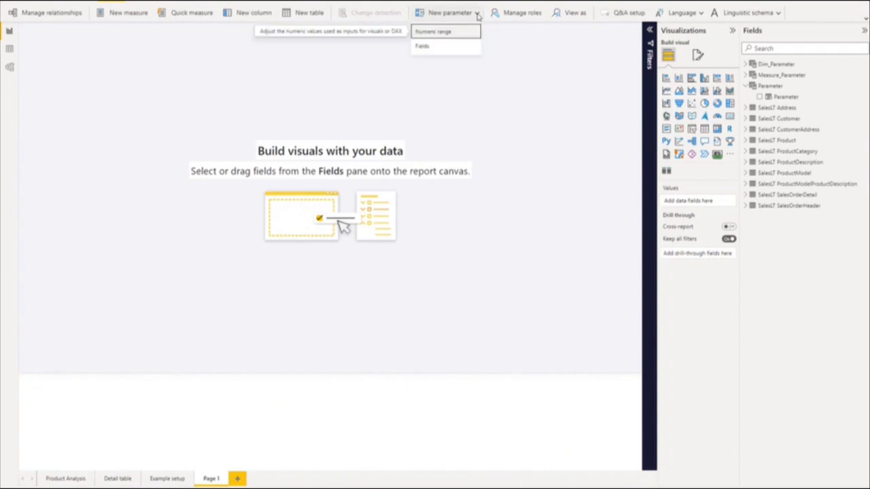
pyautogui.click(421, 47)
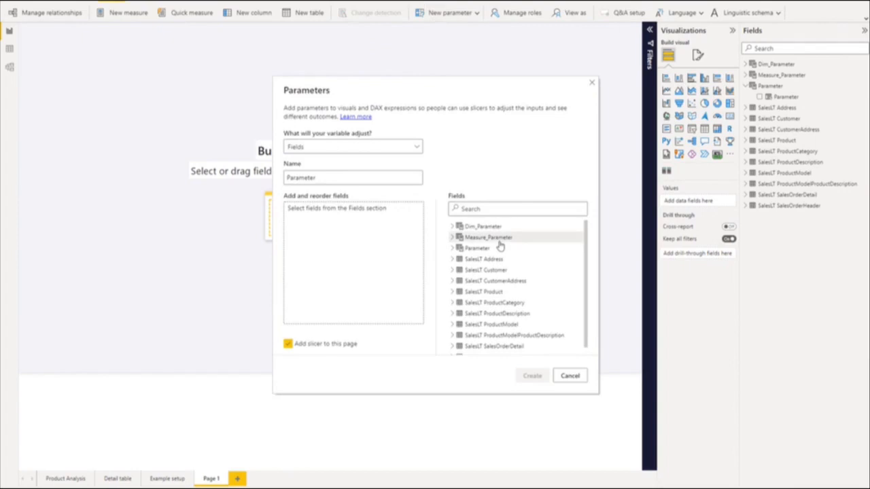
pyautogui.moveTo(329, 178); pyautogui.dragTo(276, 182)
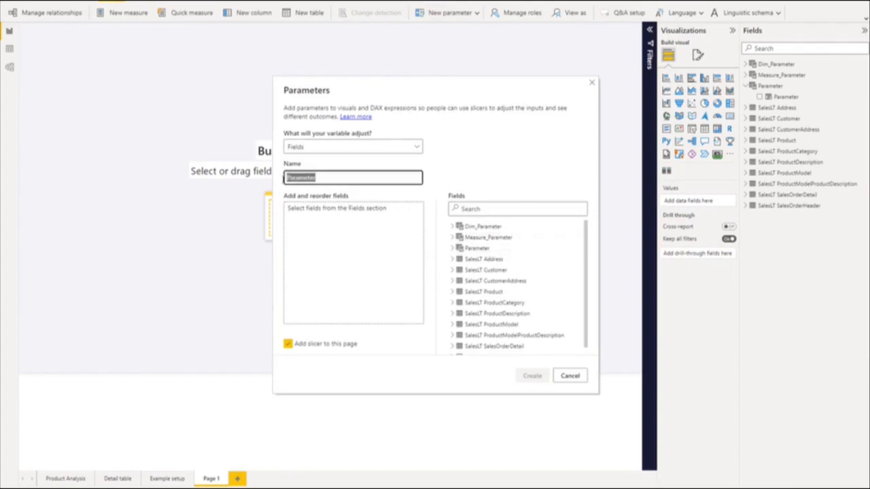
pyautogui.write('WEPUGDEMO')
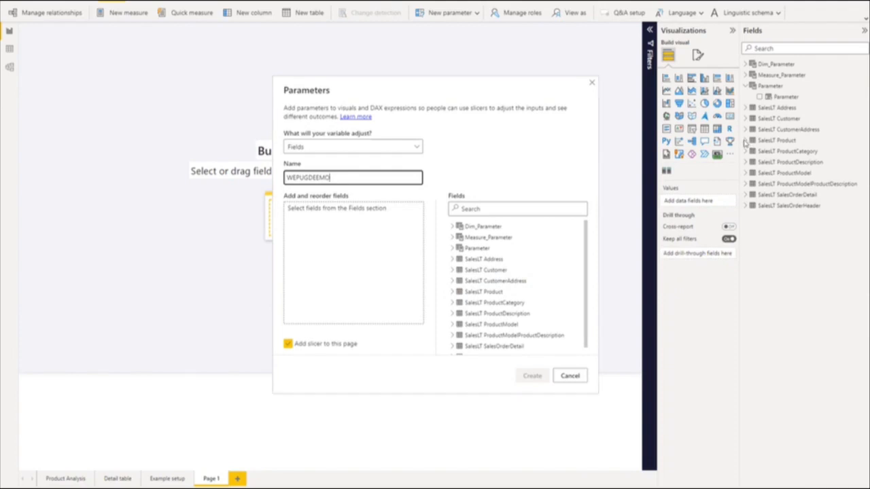
# Add Name, Color and ProductID from SalesLT Product to the parameter, and reorder them as Name, ProductID, Color.
pyautogui.click(455, 292)
pyautogui.scroll(-2, 476, 299)
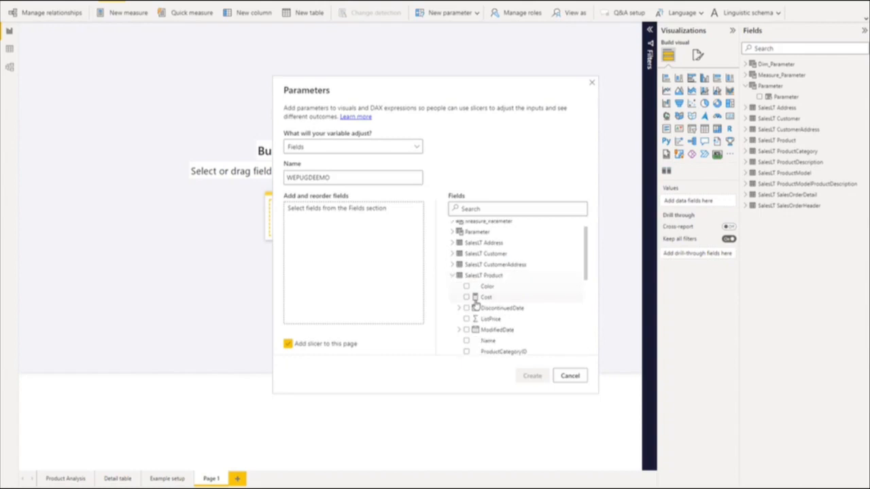
pyautogui.scroll(-1, 491, 308)
pyautogui.click(466, 277)
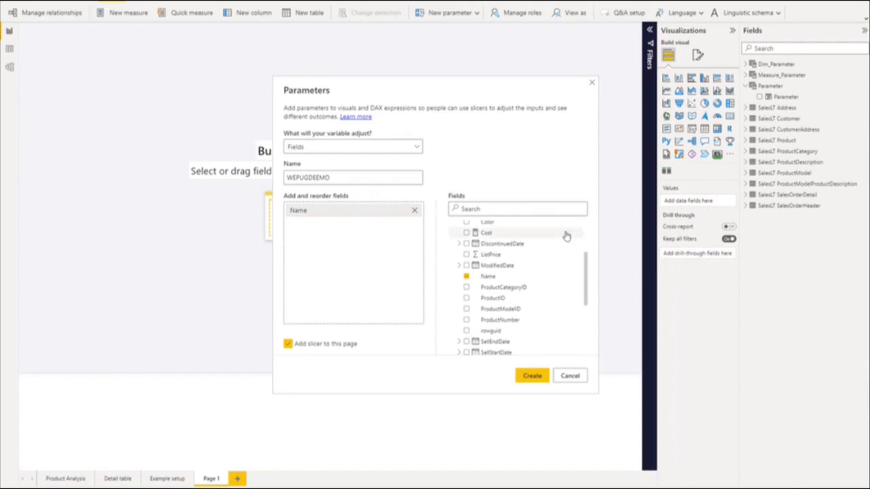
pyautogui.scroll(1, 467, 253)
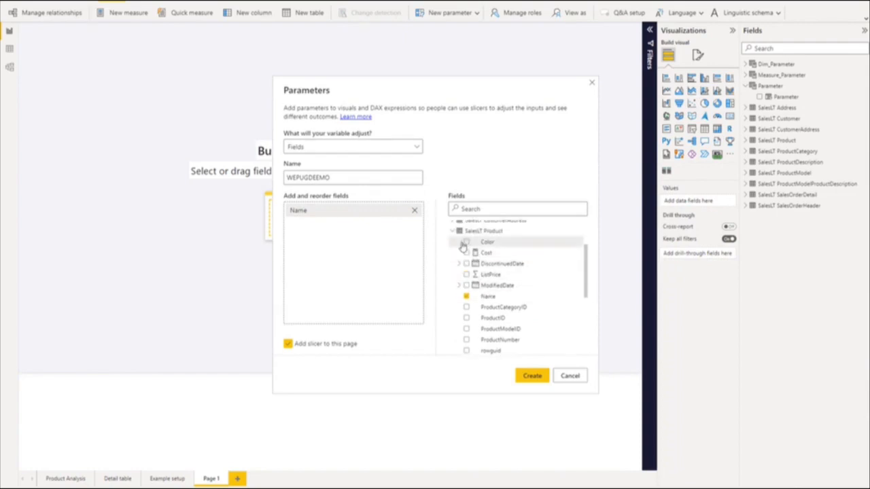
pyautogui.click(466, 243)
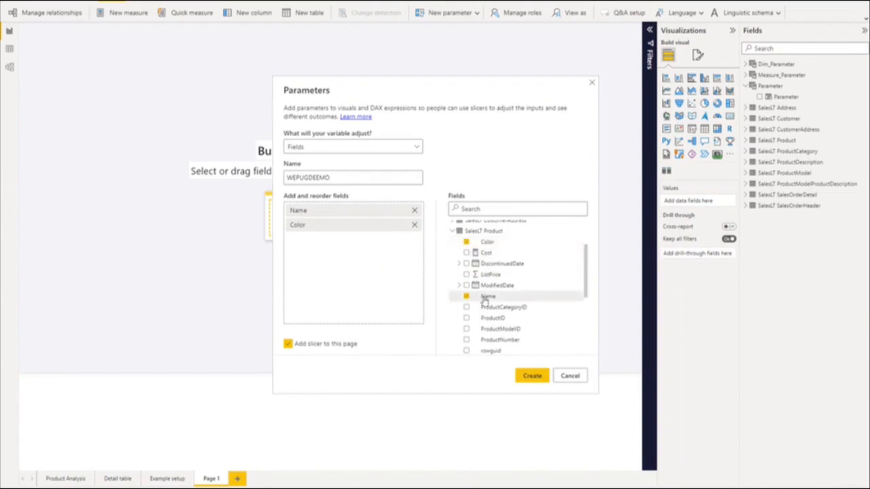
pyautogui.click(465, 319)
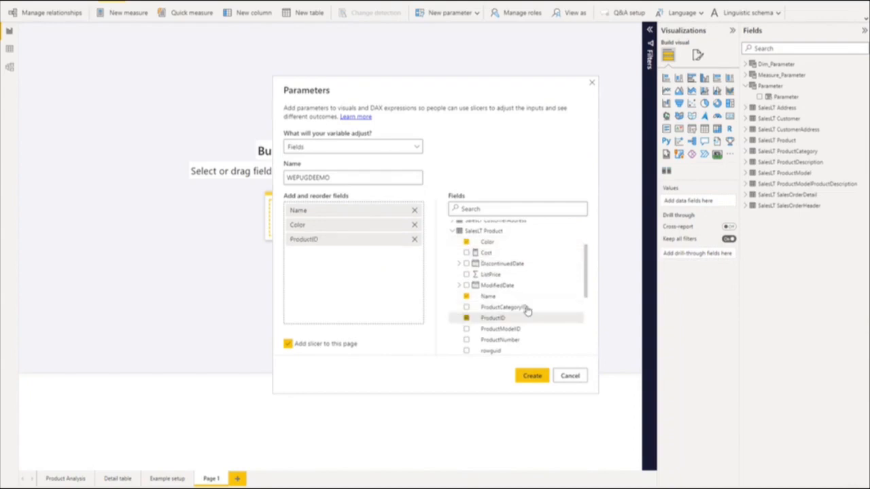
pyautogui.moveTo(298, 228); pyautogui.dragTo(305, 258)
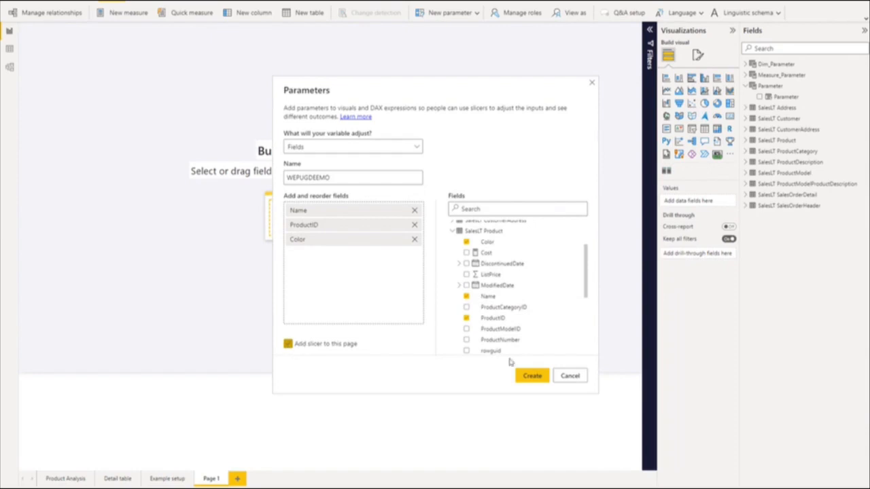
# Create the WEPUGDEEMO parameter with its slicer on Page 1, and inspect the DAX definition of its field.
pyautogui.click(531, 378)
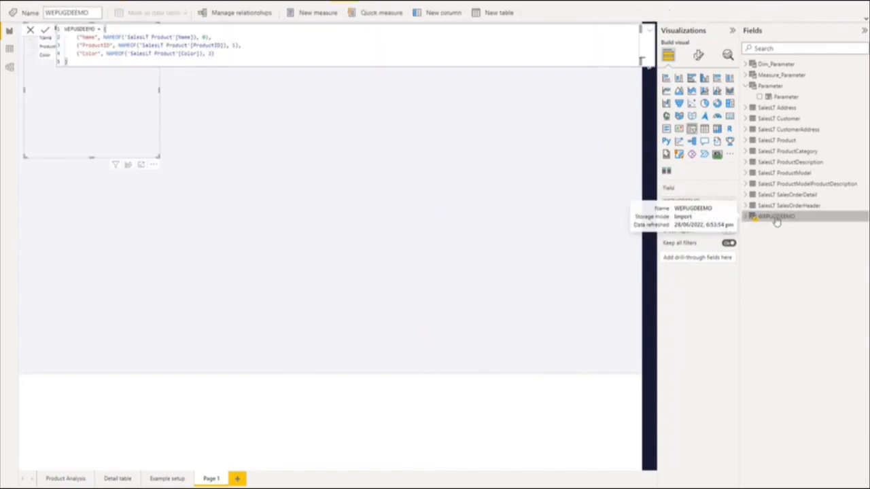
pyautogui.click(748, 219)
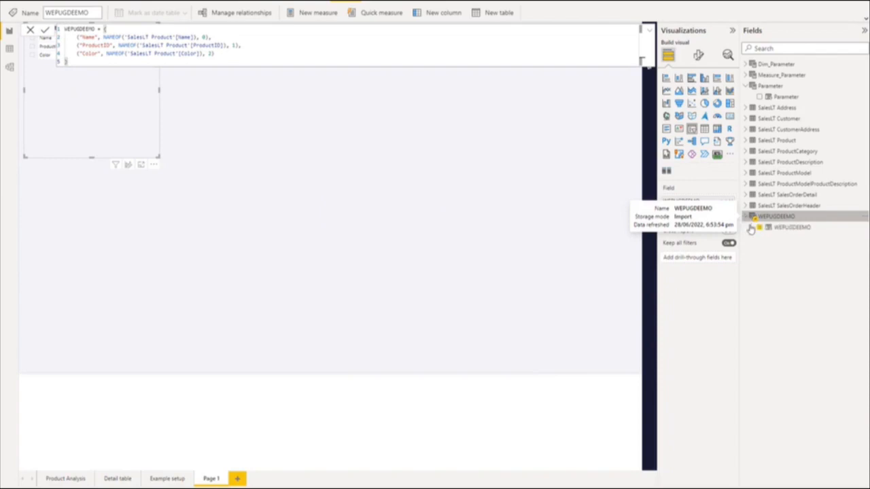
pyautogui.click(791, 228)
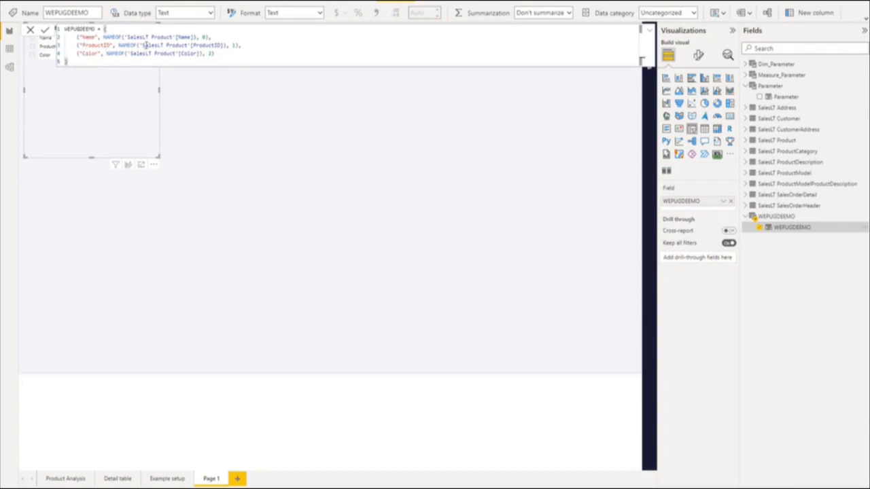
pyautogui.click(280, 139)
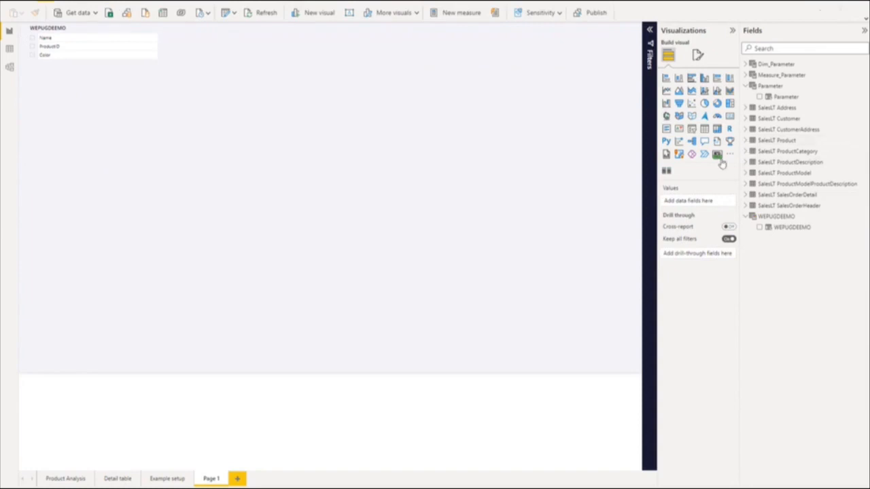
# Build a table in the middle of the page from SalesLT Product Cost, put the WEPUGDEEMO parameter before Cost, and enlarge it.
pyautogui.click(745, 141)
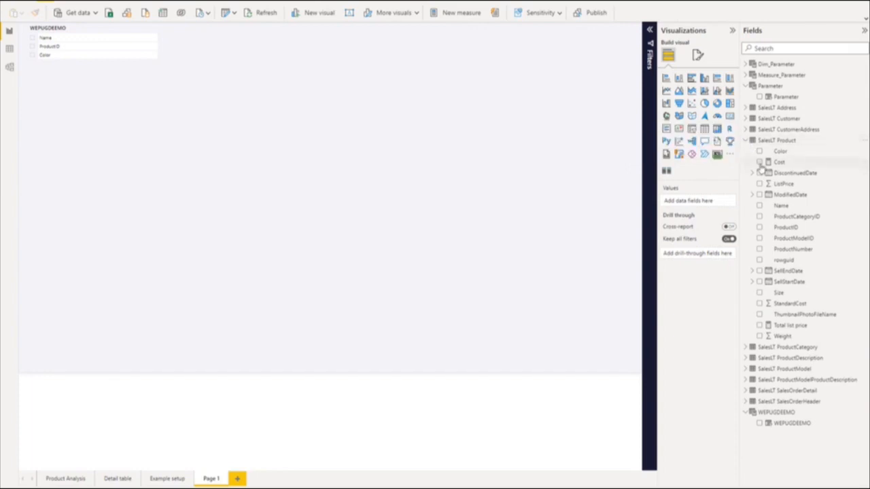
pyautogui.click(760, 162)
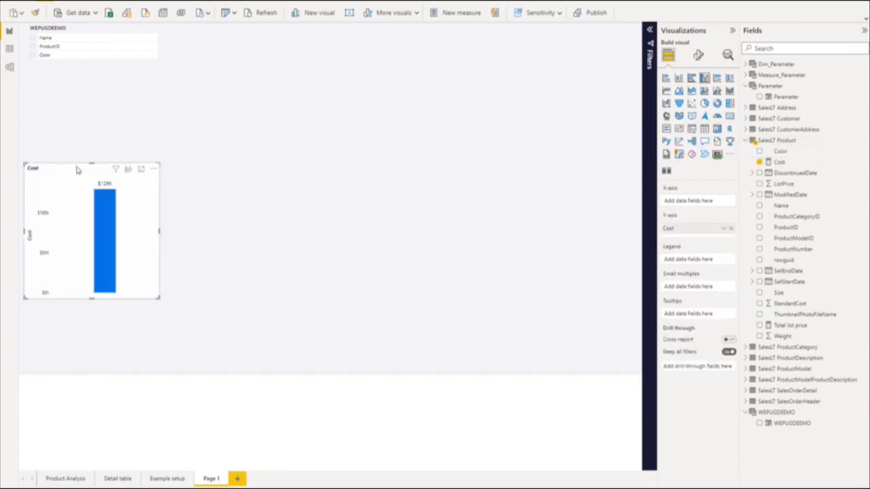
pyautogui.moveTo(79, 170); pyautogui.dragTo(438, 158)
pyautogui.click(704, 130)
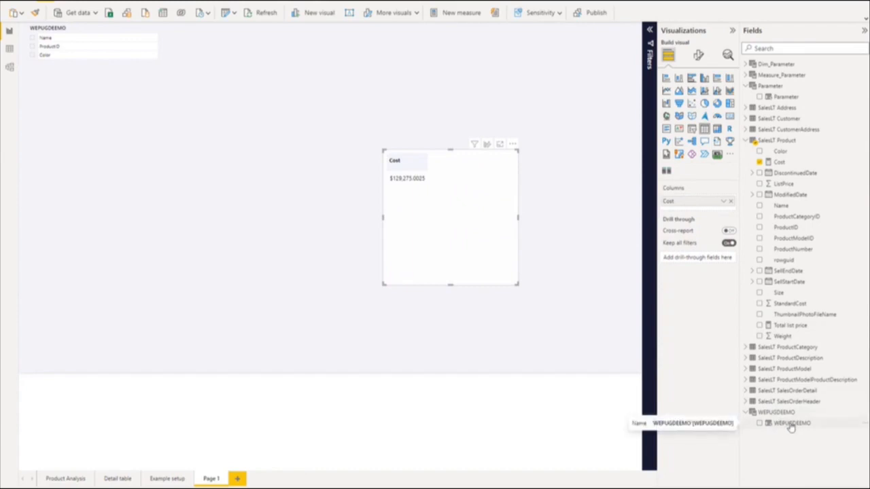
pyautogui.moveTo(786, 426); pyautogui.dragTo(704, 202)
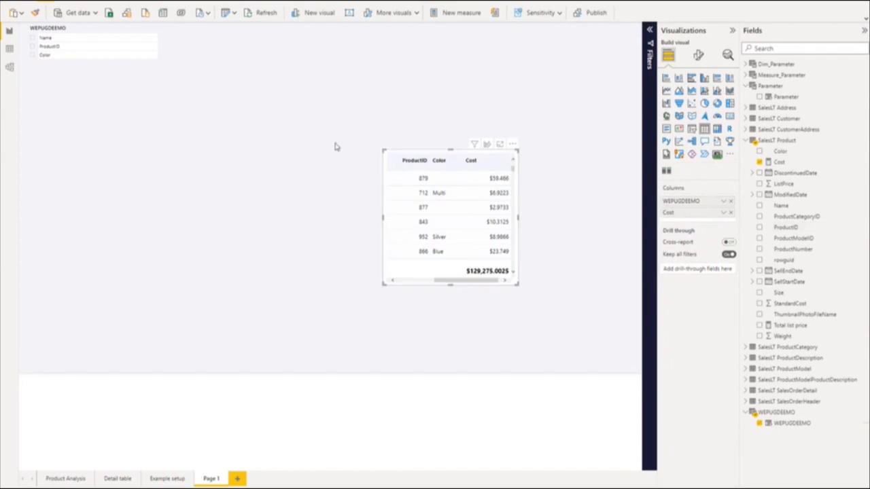
pyautogui.moveTo(384, 150); pyautogui.dragTo(116, 114)
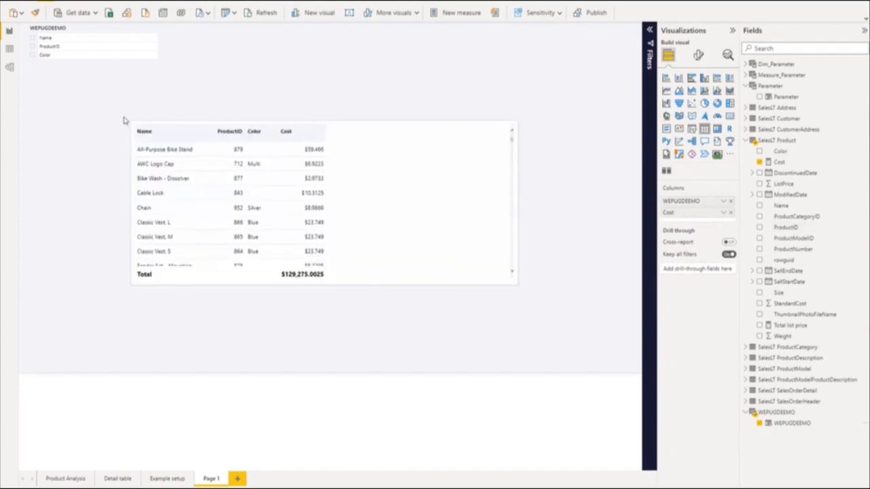
# Select Name in the WEPUGDEEMO slicer and move the table right so it clears the slicer.
pyautogui.click(32, 38)
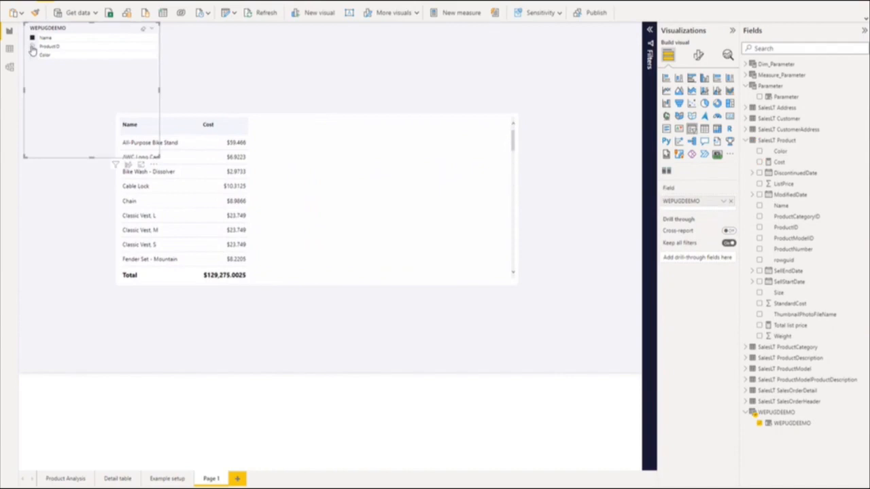
pyautogui.click(316, 120)
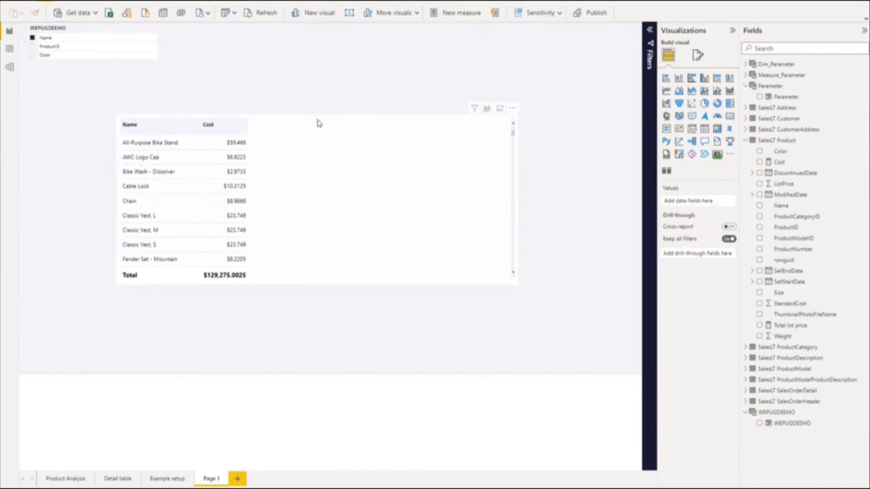
pyautogui.moveTo(446, 113); pyautogui.dragTo(559, 125)
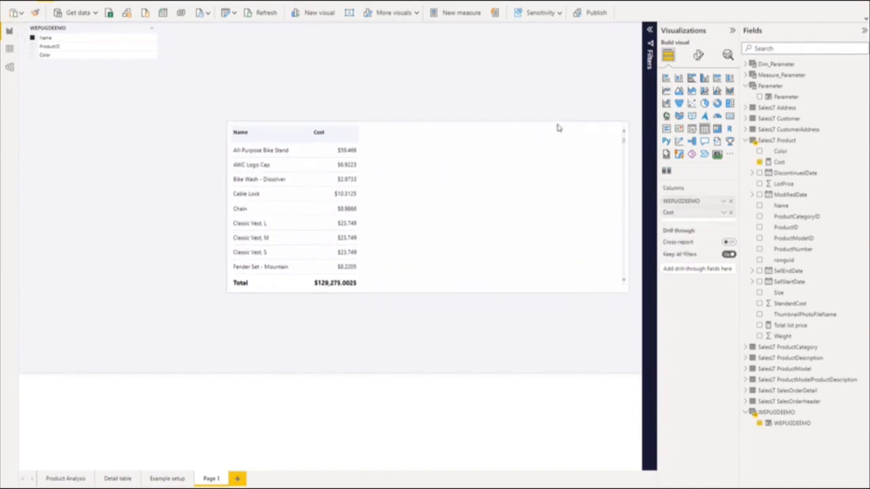
# Reselect the slicer options in the order ProductID, Color, Name, and move the slicer down beside the table.
pyautogui.click(32, 56)
pyautogui.click(32, 46)
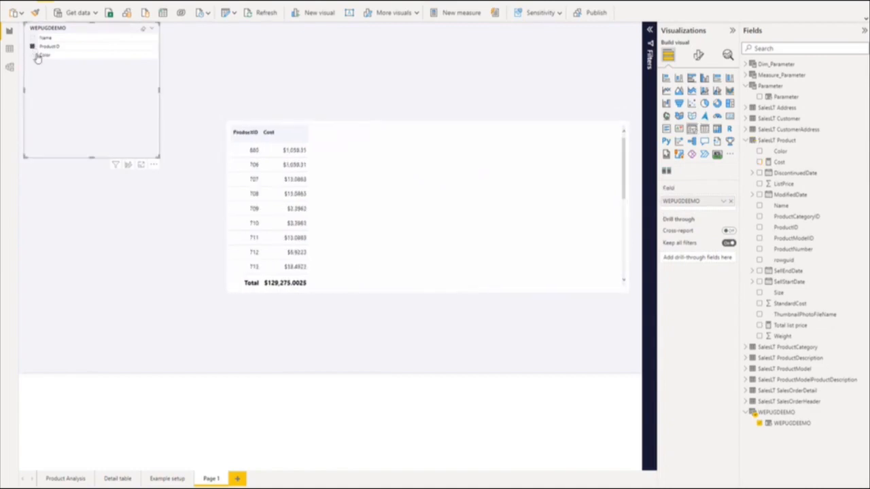
pyautogui.click(32, 54)
pyautogui.click(33, 39)
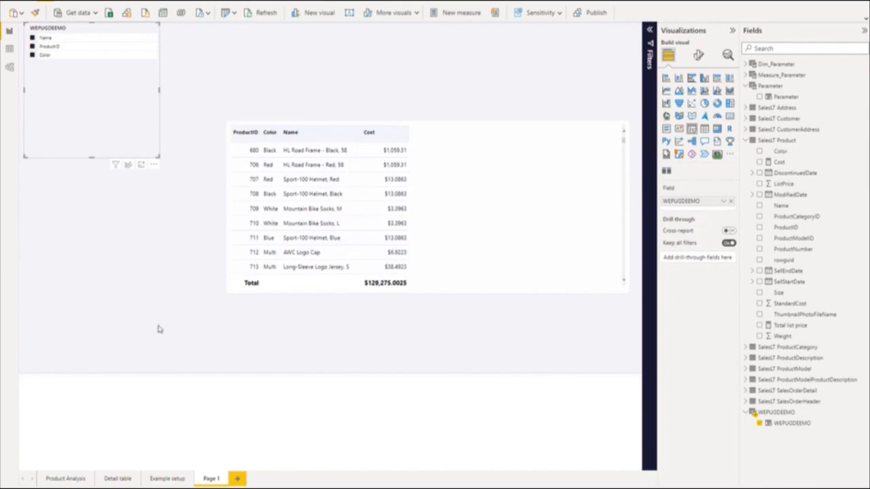
pyautogui.moveTo(73, 32); pyautogui.dragTo(80, 144)
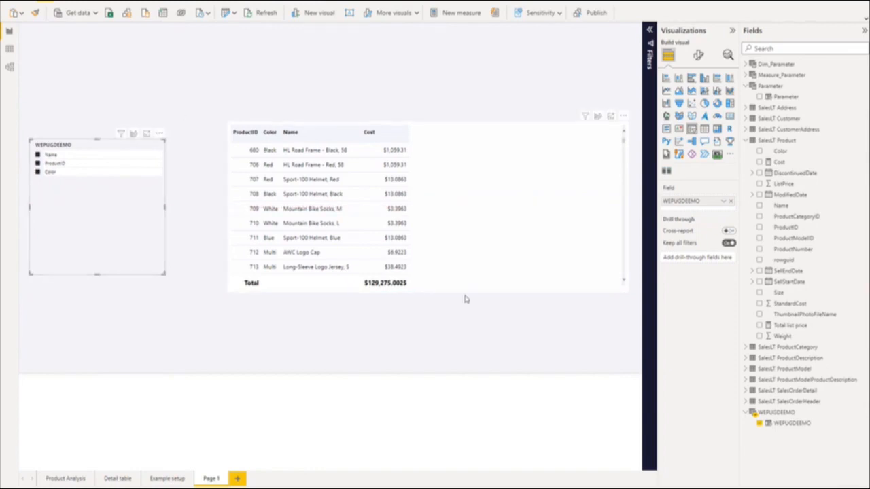
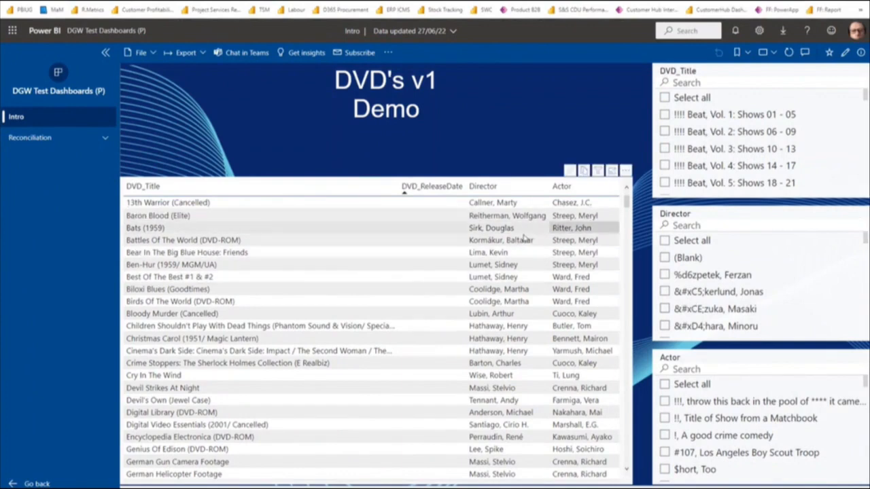
# In the DVD's v1 Demo report in the Power BI service, review the data export options for the DVD table and cancel.
pyautogui.click(625, 172)
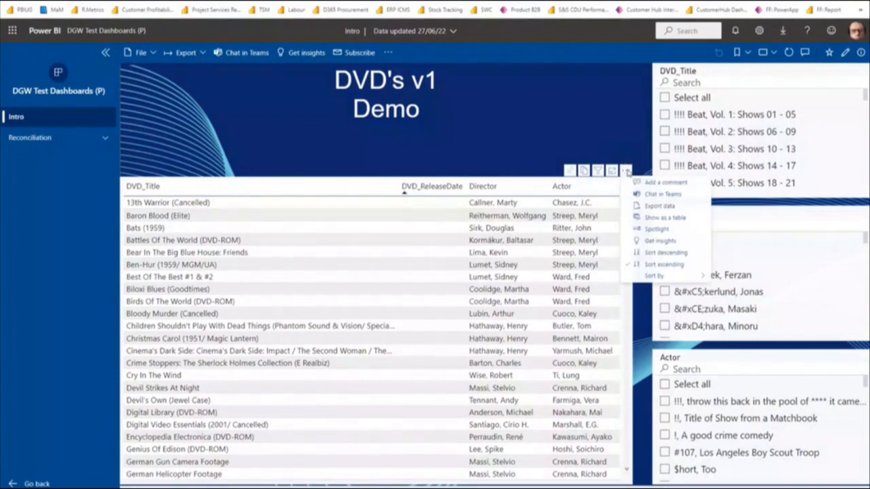
pyautogui.click(663, 207)
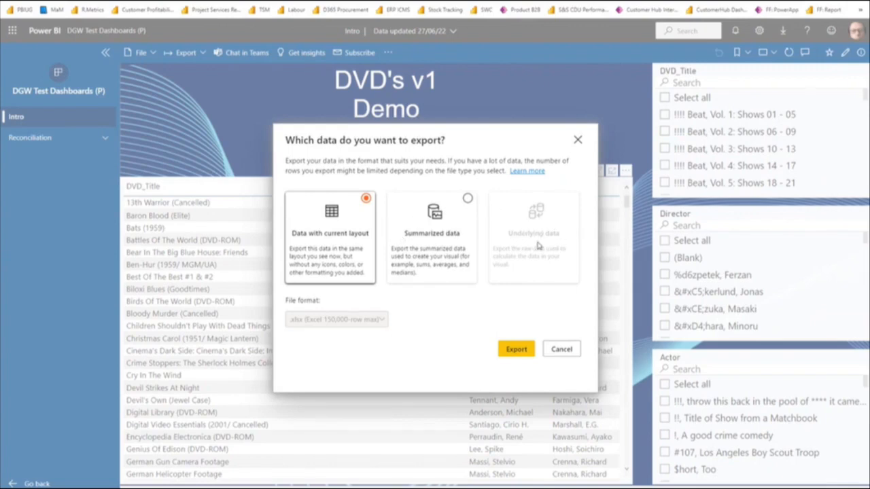
pyautogui.click(561, 349)
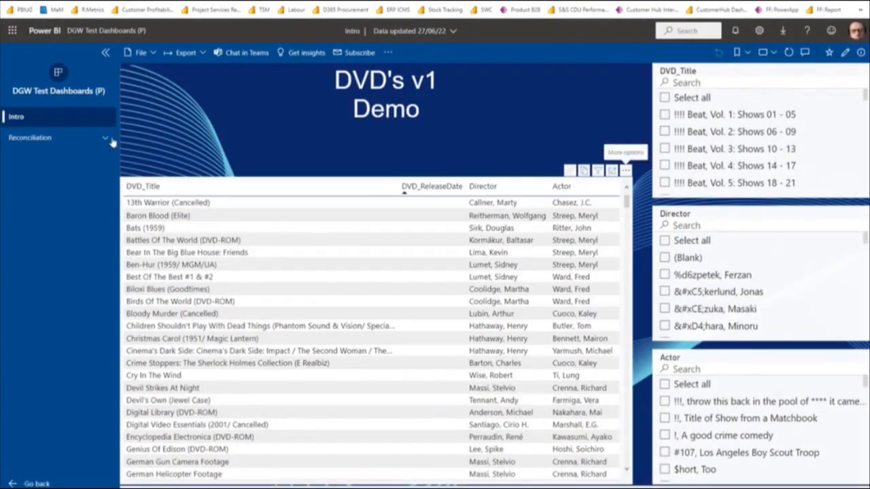
# Export the report with Analyze in Excel, open the workbook in Excel for the web, and allow its queries to run.
pyautogui.click(202, 56)
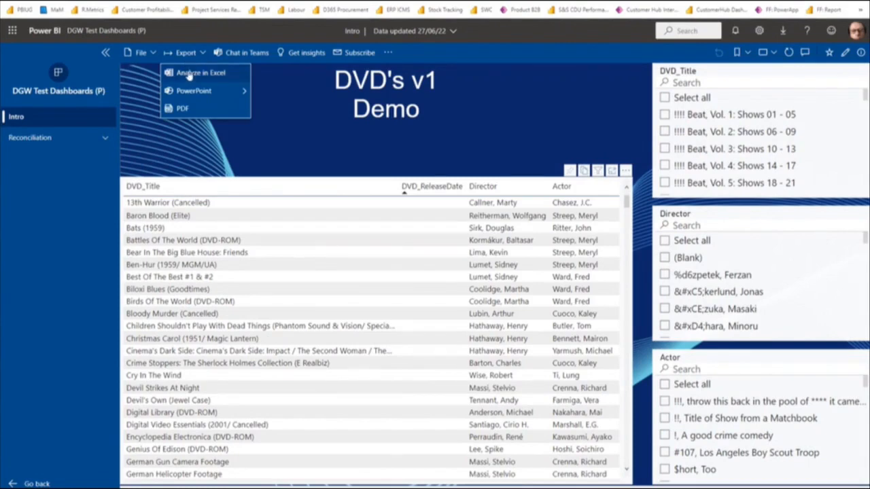
pyautogui.click(189, 73)
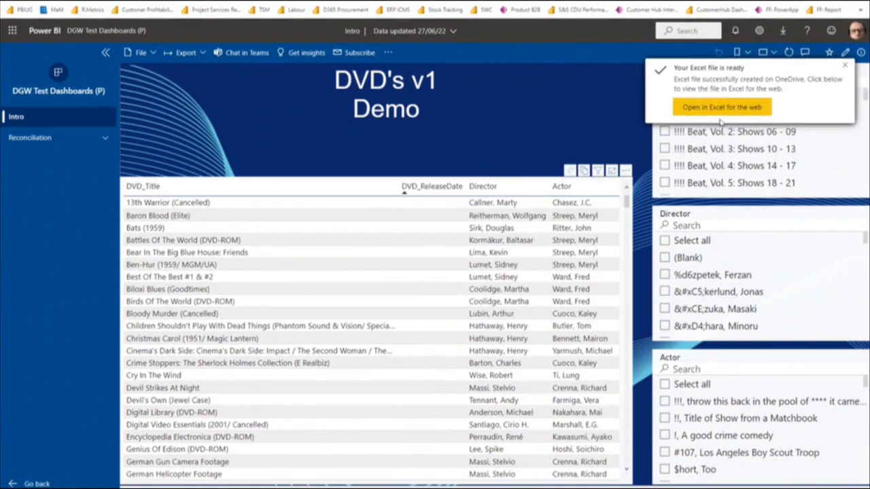
pyautogui.click(722, 113)
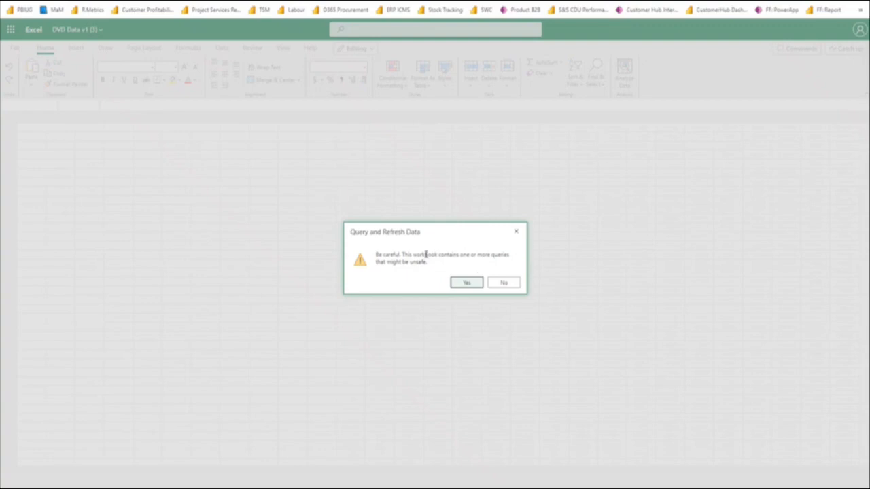
pyautogui.click(466, 283)
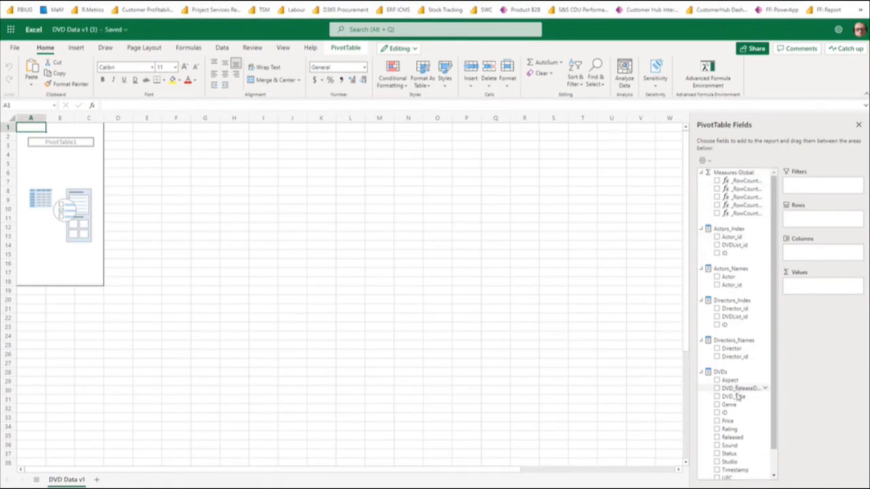
# Look through the PivotTable field list and widen its pane to show the full field names.
pyautogui.scroll(-1, 737, 400)
pyautogui.scroll(1, 737, 398)
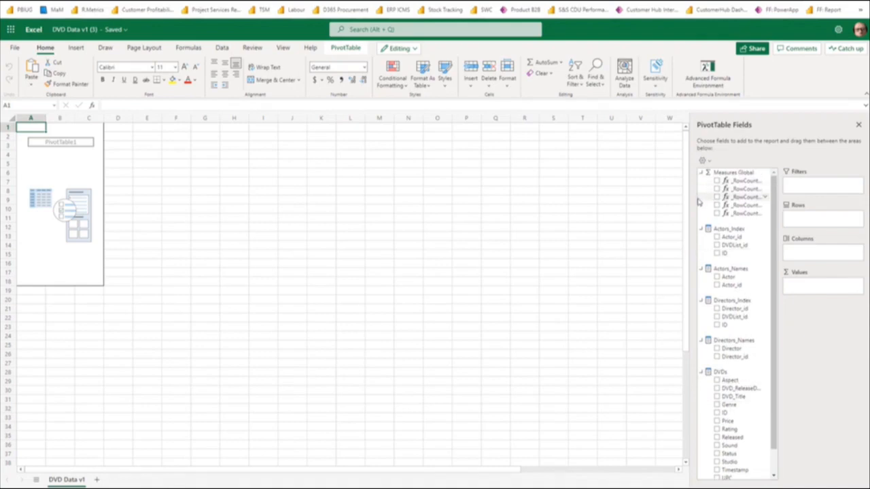
pyautogui.moveTo(691, 197); pyautogui.dragTo(641, 204)
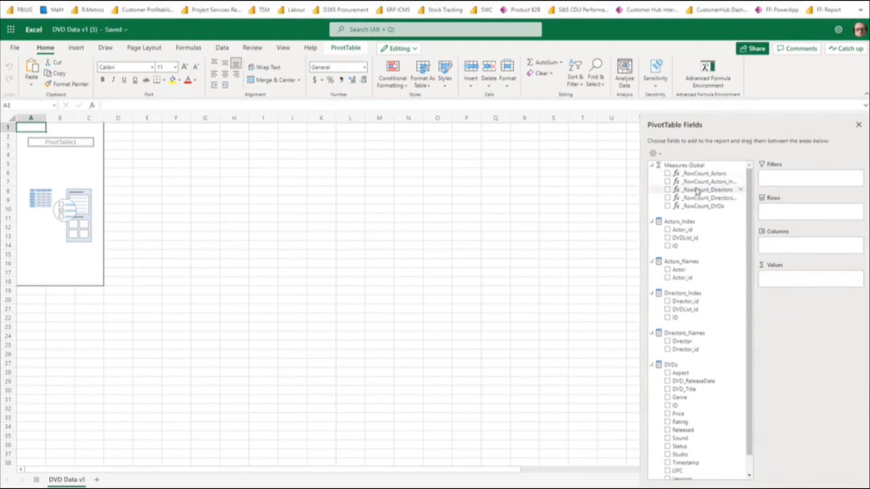
# Try the _RowCount_DVDs measure as the PivotTable value, and remove it again.
pyautogui.moveTo(695, 207); pyautogui.dragTo(806, 283)
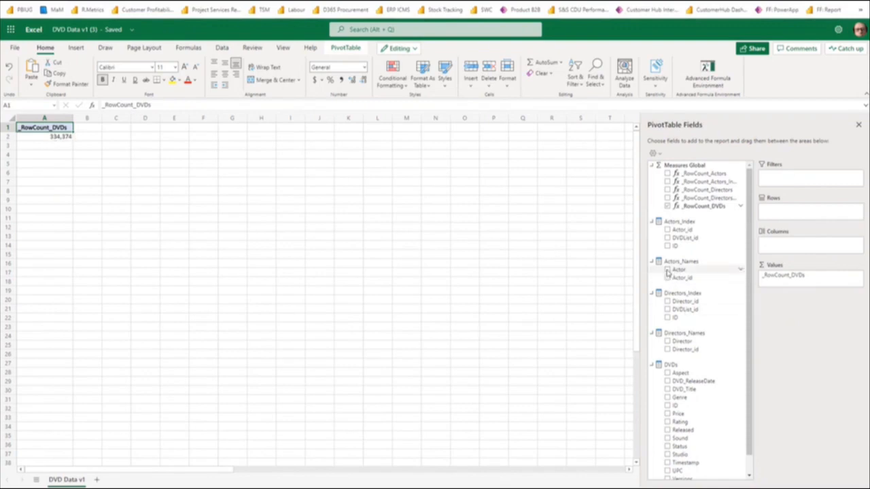
pyautogui.click(858, 277)
pyautogui.click(812, 408)
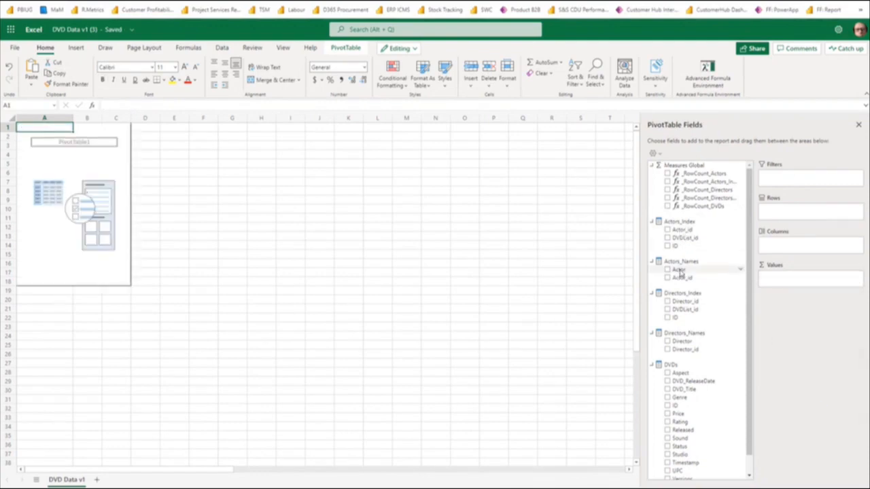
# Try Actor from Actors_Names as the PivotTable columns, dismiss the error, and remove the field.
pyautogui.moveTo(680, 272); pyautogui.dragTo(798, 247)
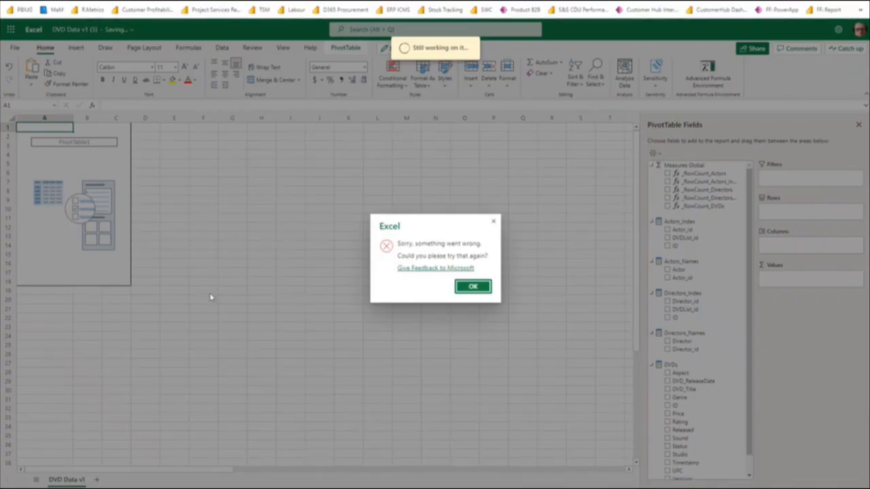
pyautogui.click(474, 288)
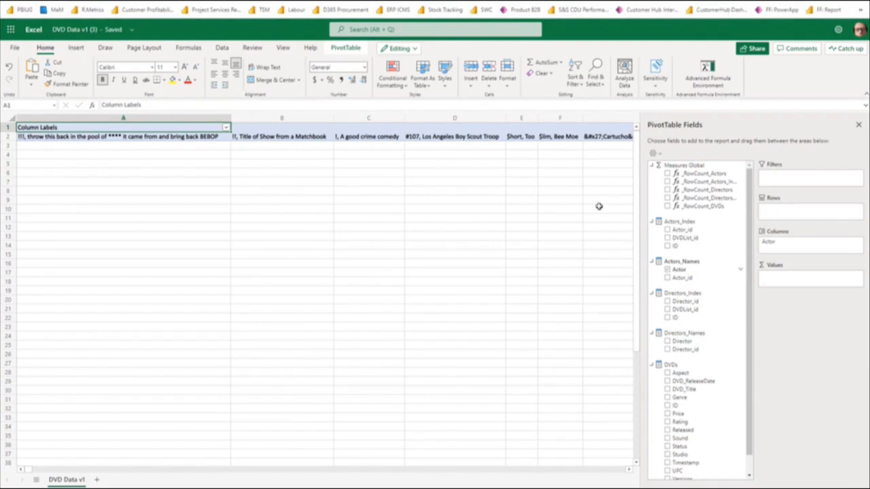
pyautogui.click(859, 244)
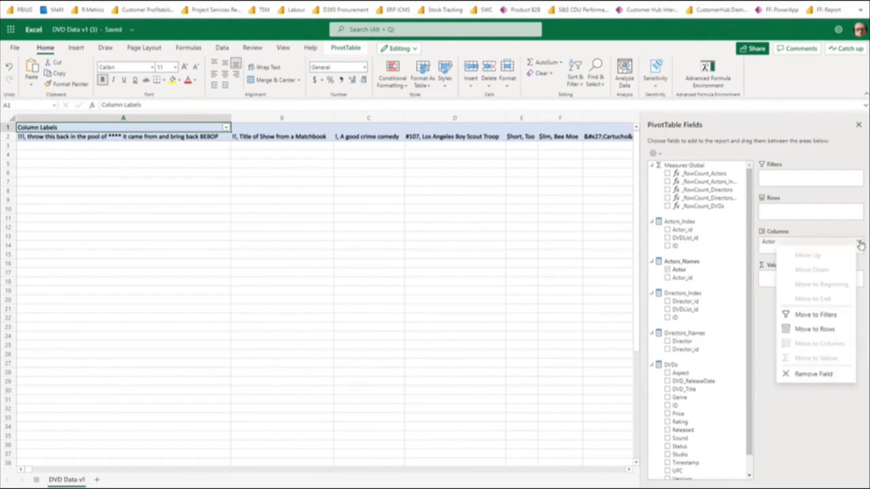
pyautogui.click(814, 374)
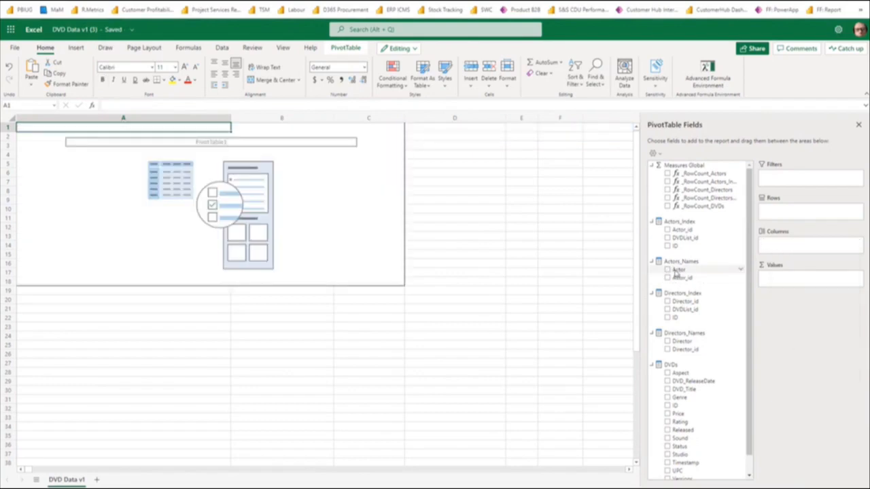
# Place Actor from Actors_Names in the PivotTable rows and browse down the list of actors.
pyautogui.moveTo(676, 273); pyautogui.dragTo(787, 217)
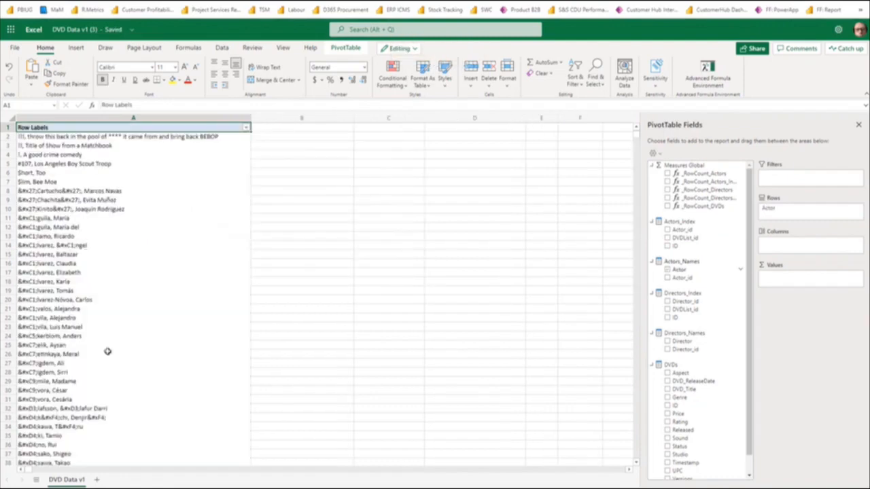
pyautogui.scroll(-8, 107, 353)
pyautogui.scroll(-20, 107, 357)
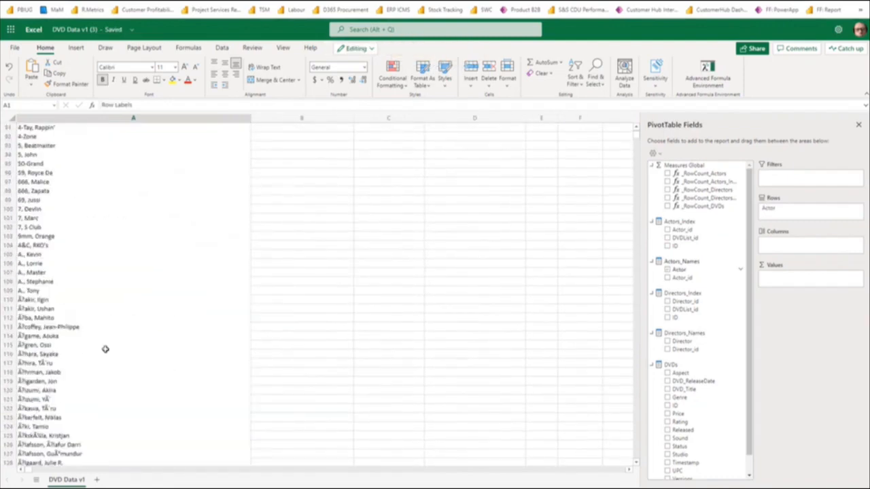
pyautogui.scroll(-20, 106, 349)
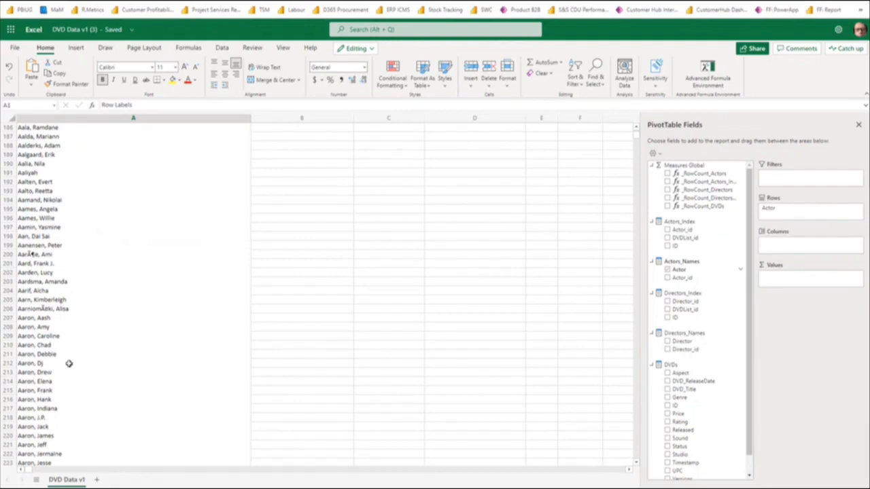
pyautogui.scroll(-7, 49, 362)
pyautogui.scroll(-1, 48, 366)
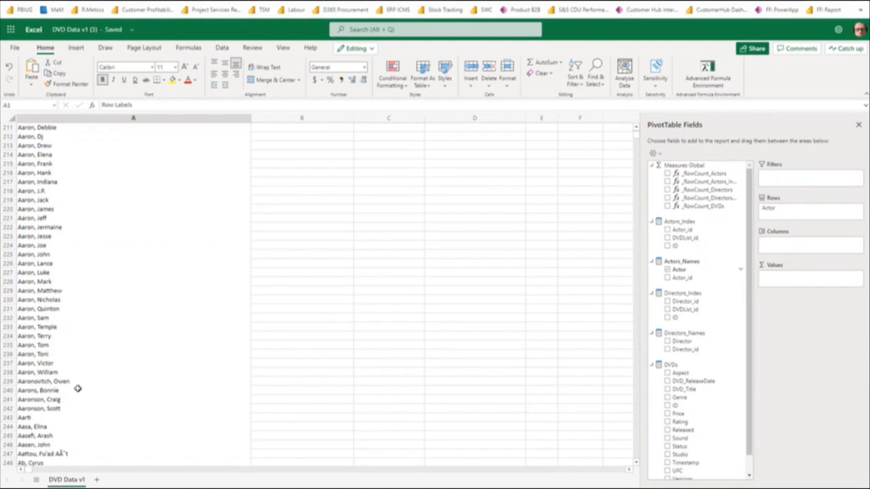
# Switch to the desktop Excel workbook and look through the DVD titles listed for the filtered director.
pyautogui.scroll(-7, 78, 388)
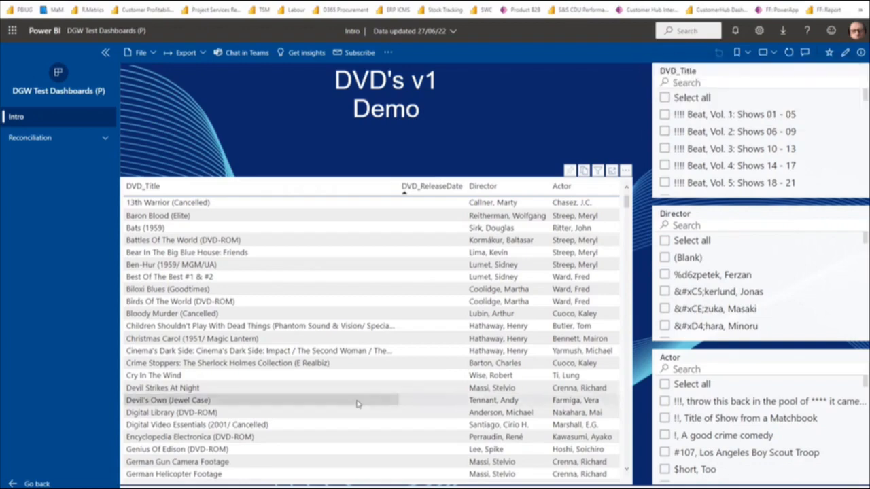
pyautogui.hotkey('alt', 'Tab')
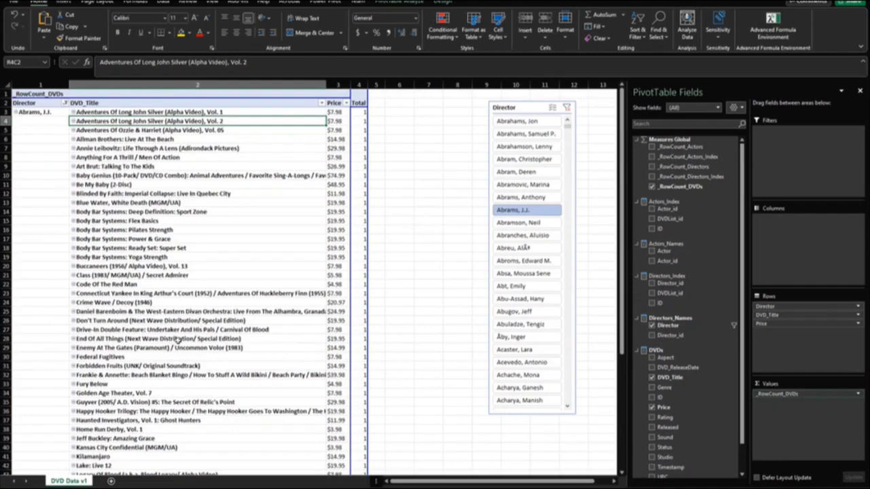
pyautogui.scroll(-1, 178, 341)
pyautogui.scroll(-5, 178, 341)
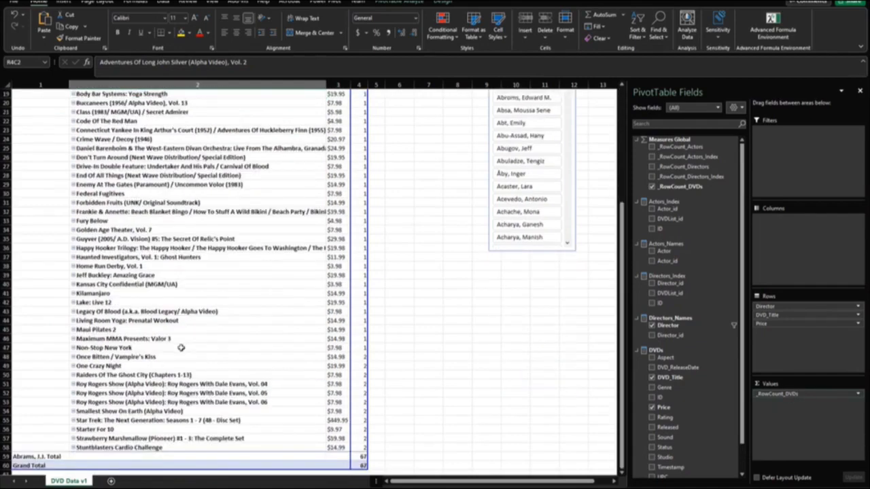
pyautogui.scroll(6, 178, 343)
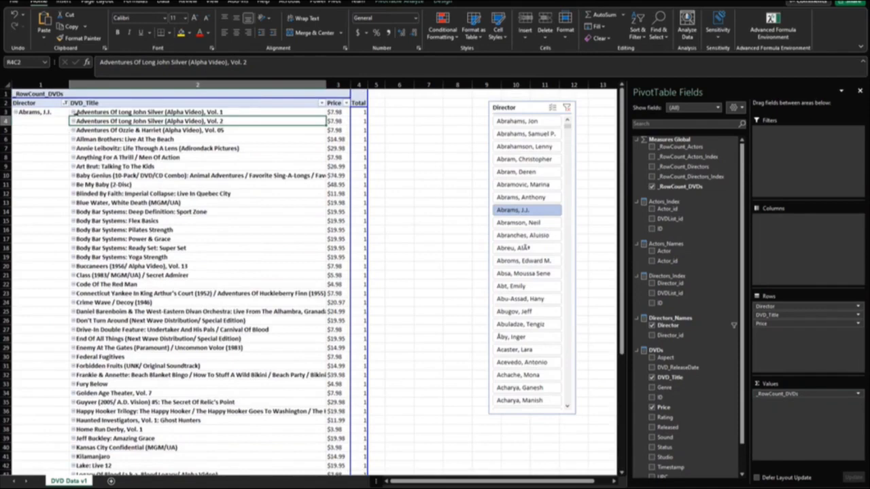
# Try to collapse the filtered director's row group in the PivotTable.
pyautogui.click(15, 111)
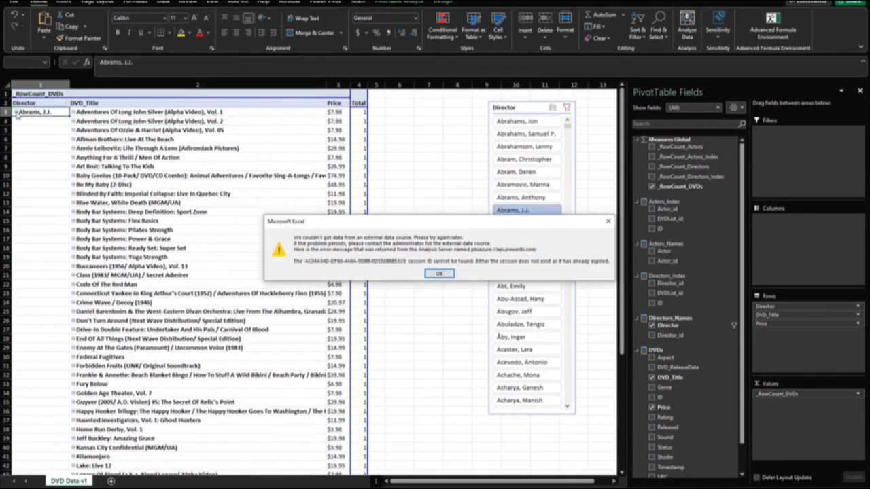
pyautogui.click(439, 274)
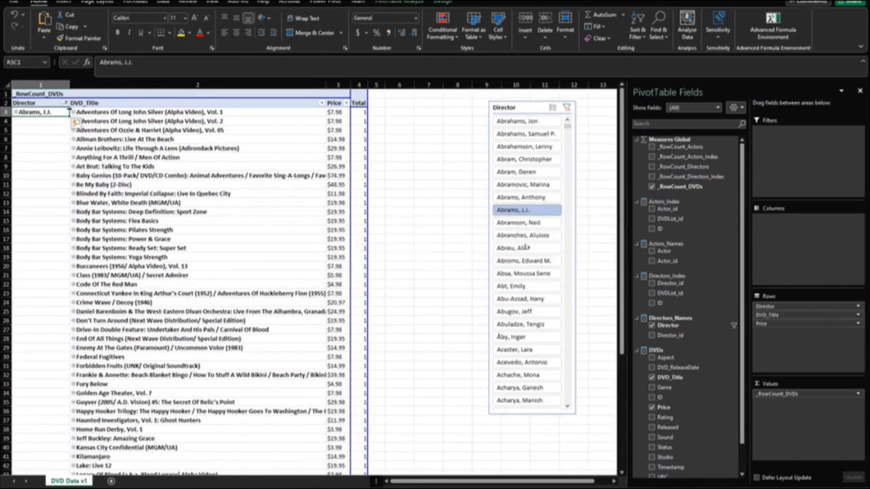
pyautogui.click(71, 112)
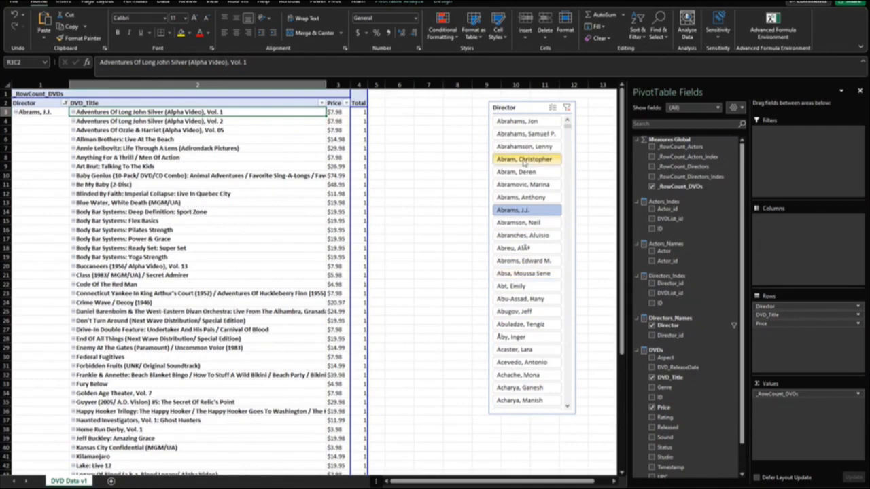
# Try to filter the PivotTable by a director under "Ad" in the Director slicer.
pyautogui.scroll(-3, 531, 241)
pyautogui.scroll(-1, 535, 270)
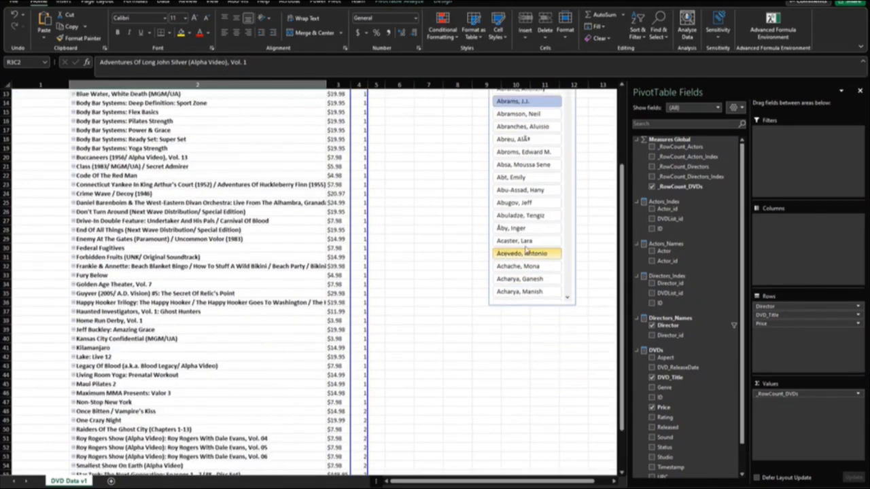
pyautogui.scroll(-5, 567, 225)
pyautogui.scroll(-6, 567, 225)
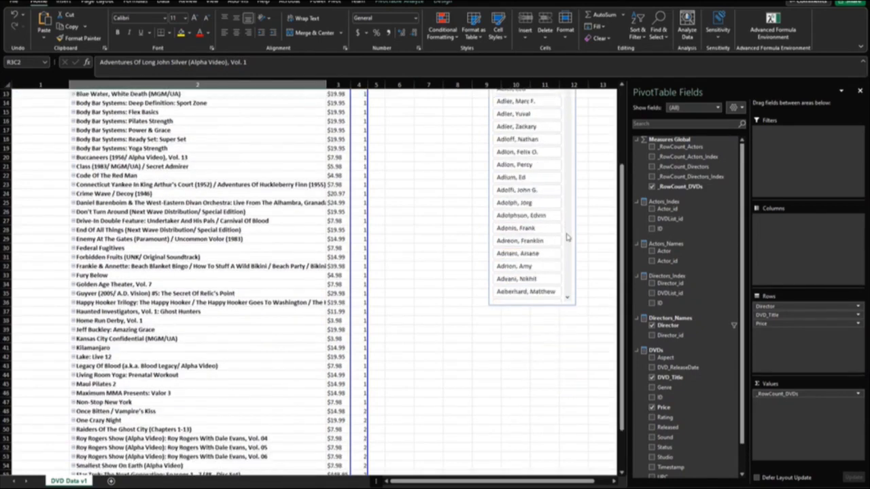
pyautogui.click(520, 242)
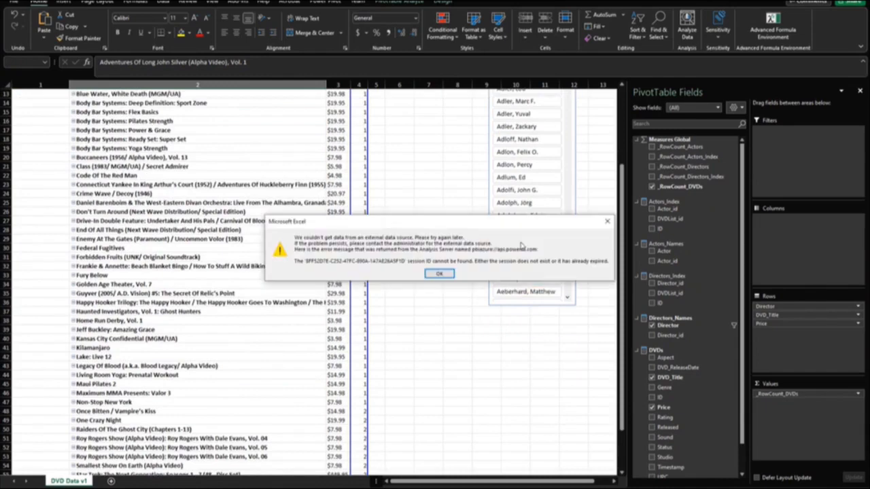
pyautogui.click(437, 275)
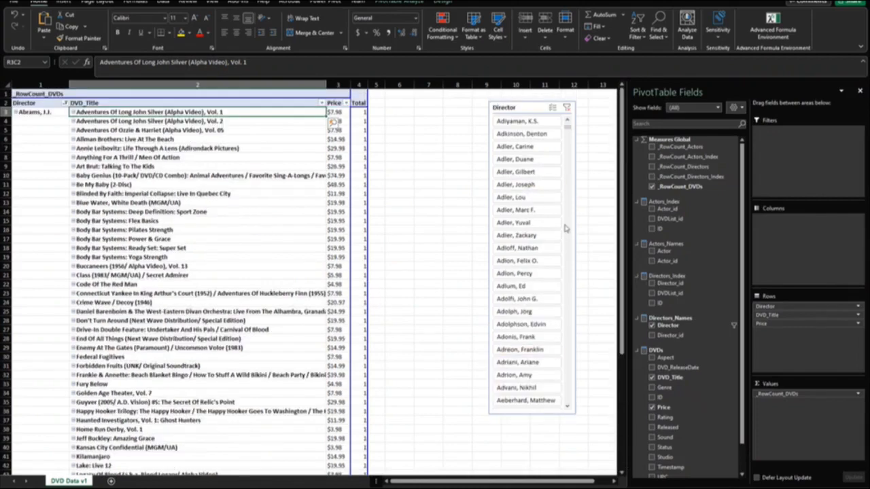
# Select a director further down under "Al" in the Director slicer to filter the PivotTable.
pyautogui.scroll(-5, 570, 343)
pyautogui.scroll(-10, 571, 346)
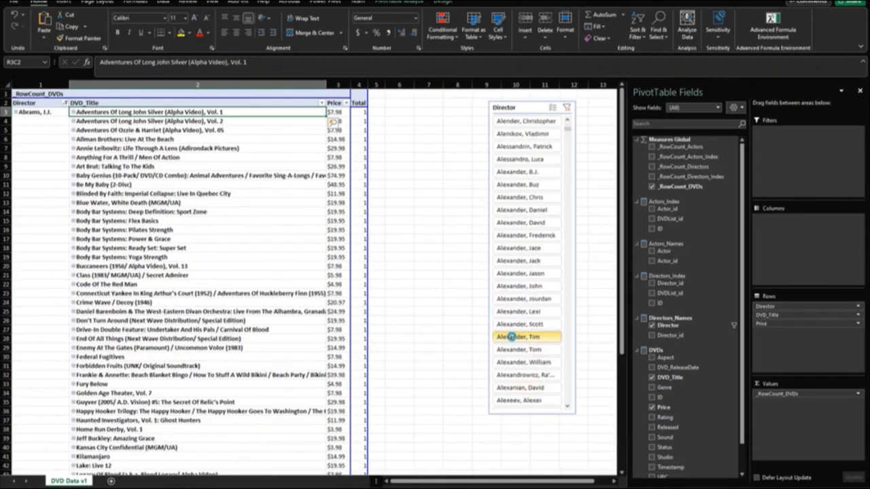
pyautogui.click(513, 339)
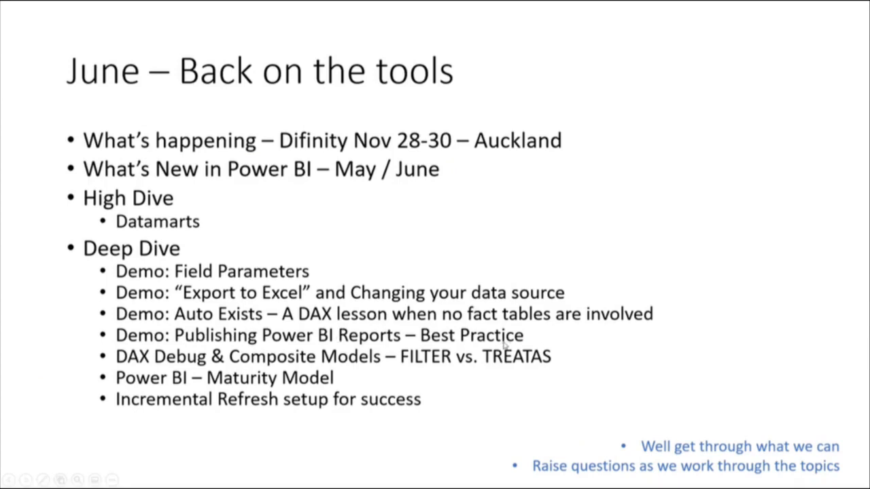
# Switch to Power BI, view the Reconciliation report in the DGW Test Dashboards (P) app, and leave the app.
pyautogui.hotkey('alt', 'Tab')
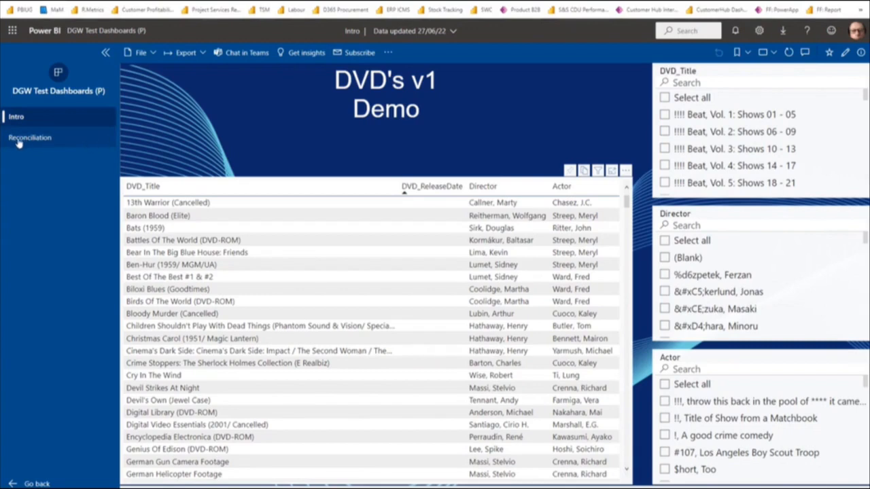
pyautogui.click(34, 141)
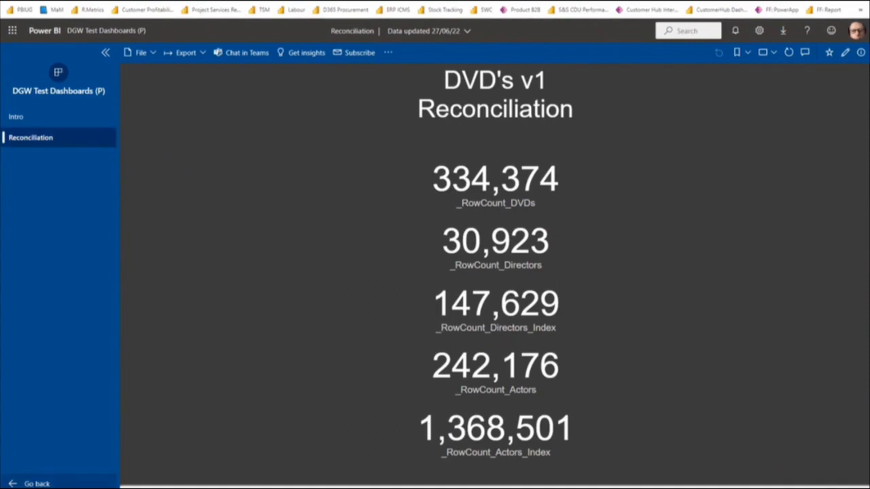
pyautogui.click(31, 484)
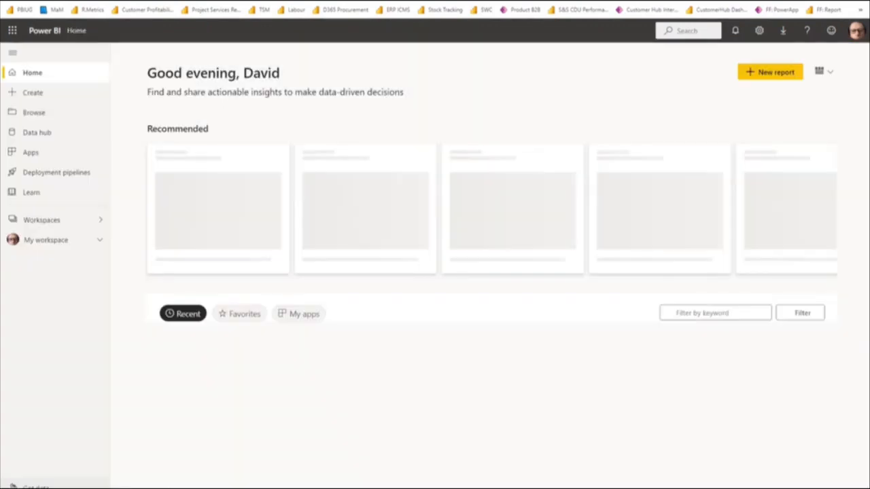
# Search the workspaces for "dgw" and open the DGW Test Dashboards (P) workspace.
pyautogui.click(37, 240)
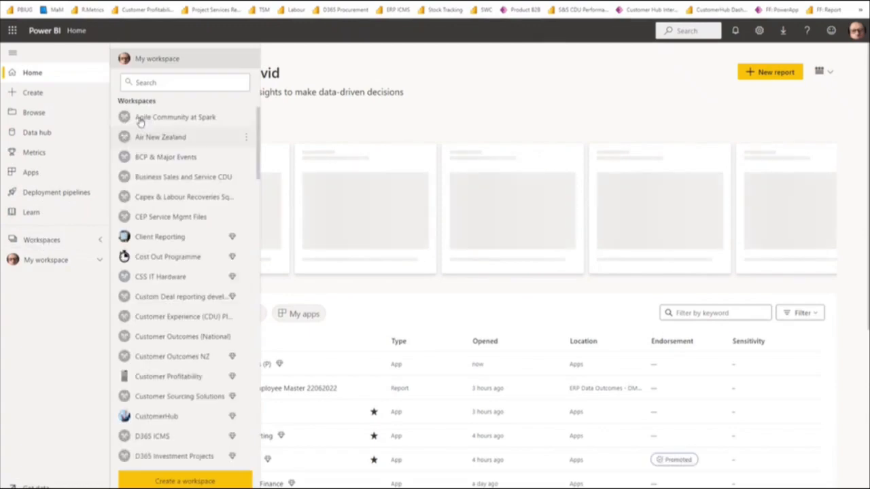
pyautogui.click(140, 83)
pyautogui.write('dgw')
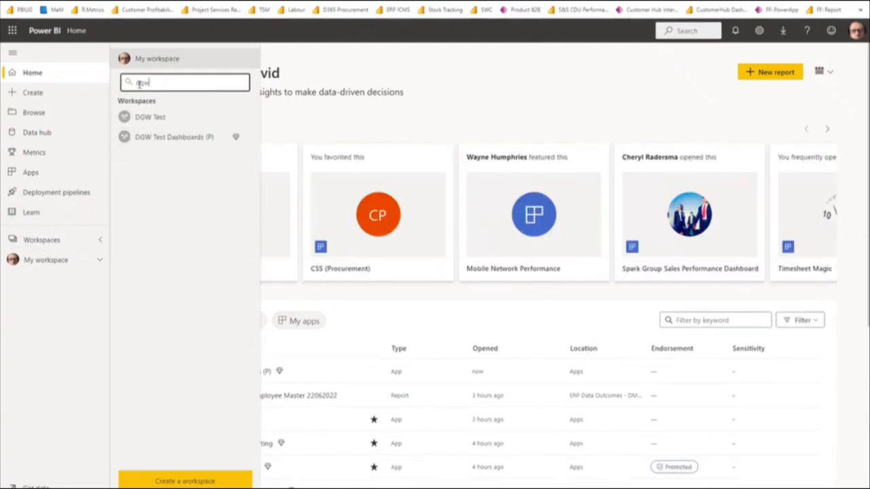
pyautogui.click(178, 137)
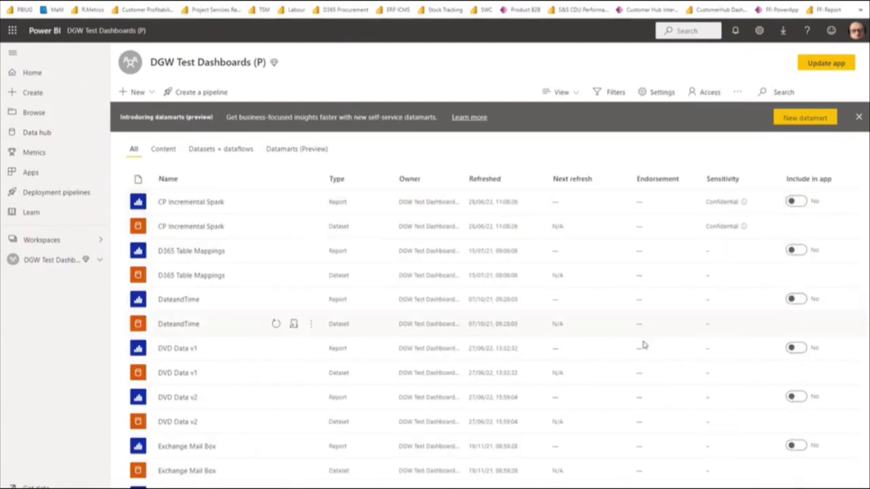
# Look through the workspace's reports and datasets to check which ones are included in the app.
pyautogui.scroll(-2, 264, 325)
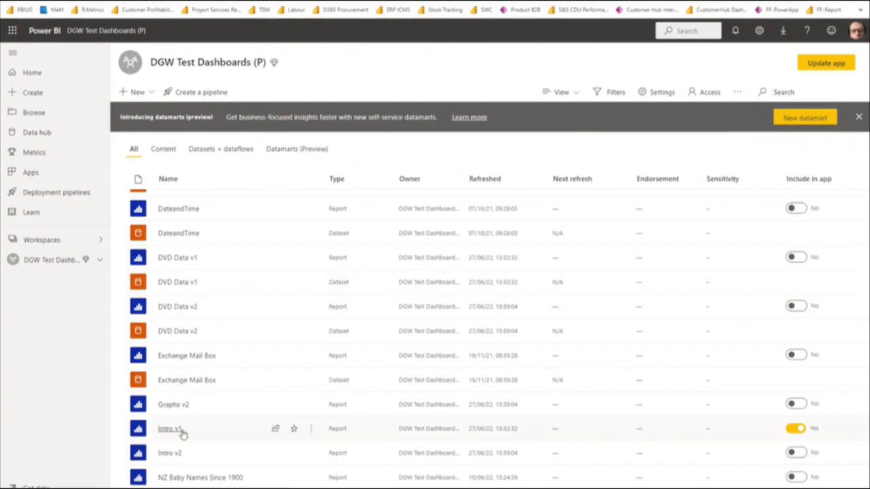
pyautogui.scroll(-1, 183, 435)
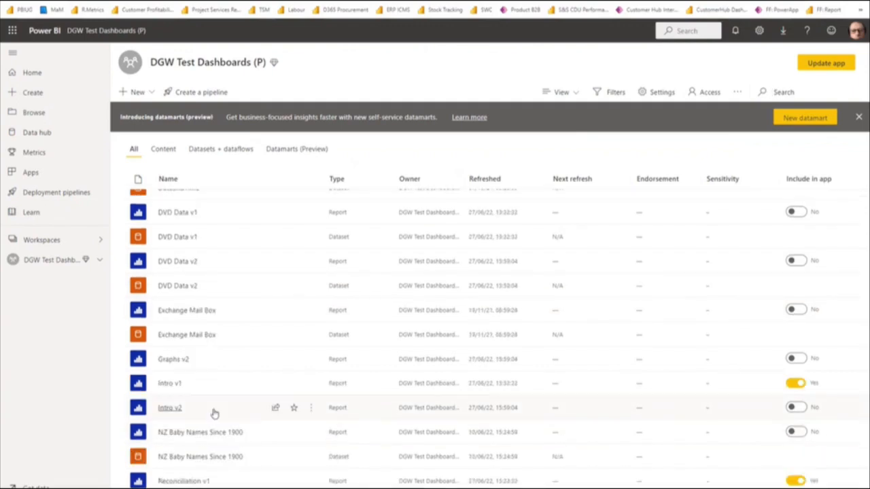
pyautogui.scroll(1, 213, 411)
pyautogui.scroll(2, 212, 411)
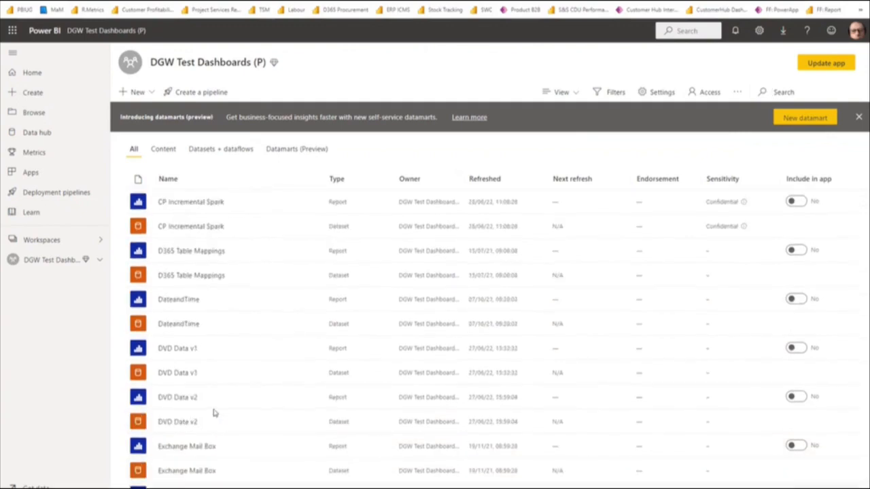
pyautogui.scroll(-6, 214, 416)
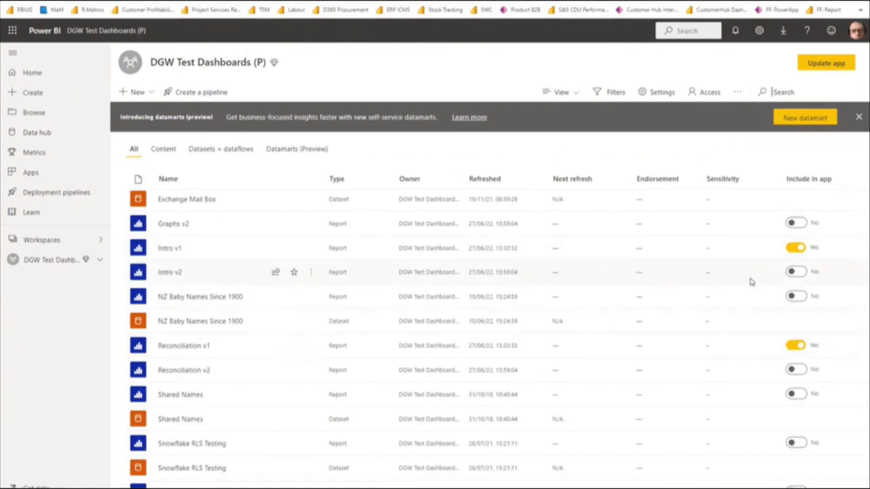
pyautogui.scroll(1, 724, 291)
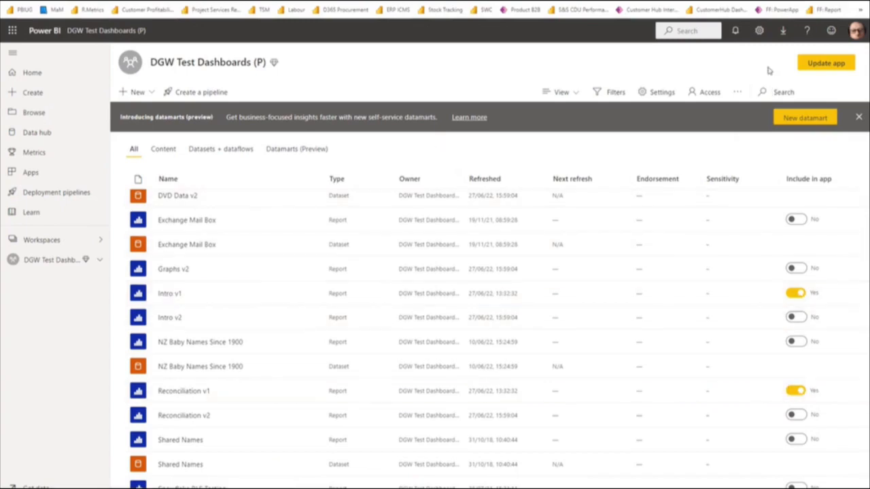
# Open the app's update settings and review its setup, the Reconciliation navigation entry and the access permissions.
pyautogui.click(829, 64)
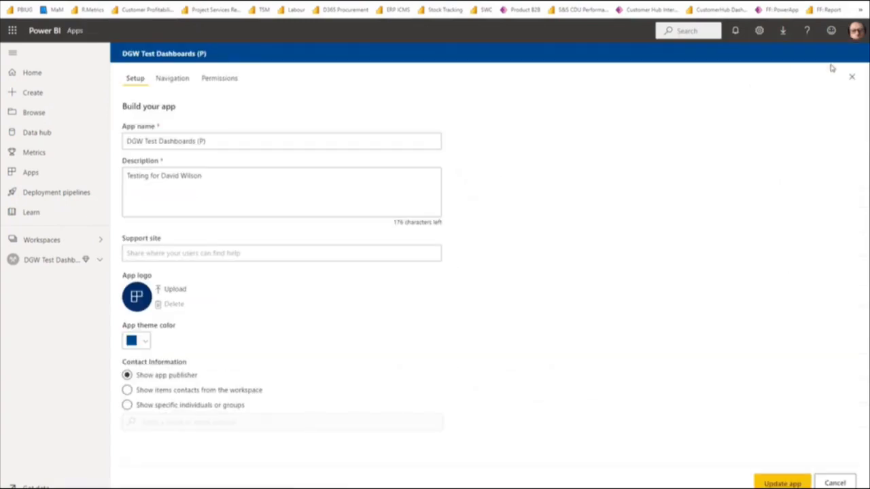
pyautogui.click(173, 78)
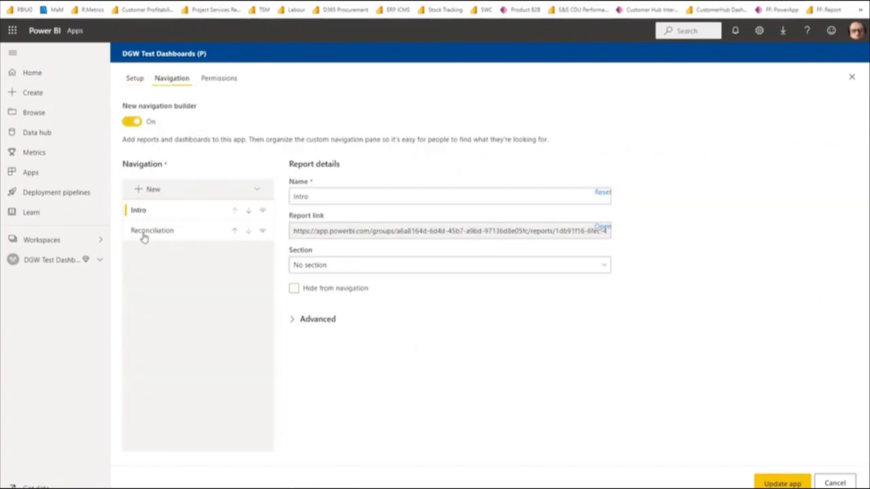
pyautogui.click(144, 236)
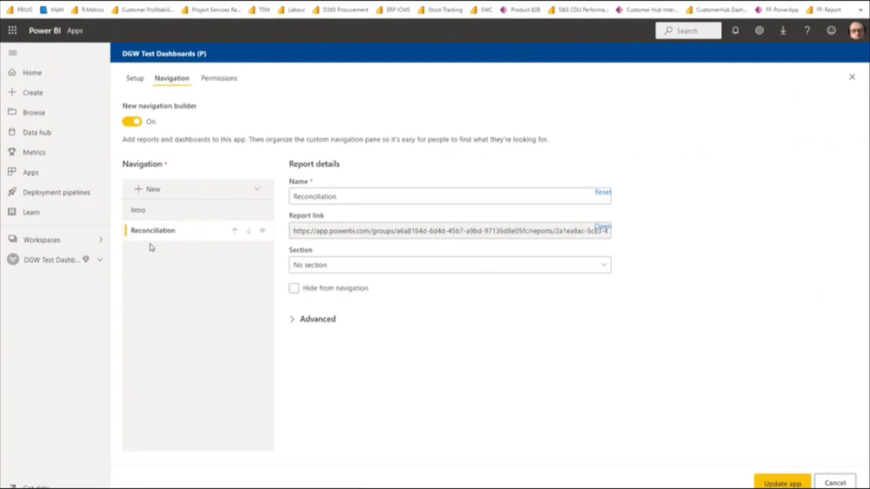
pyautogui.click(219, 79)
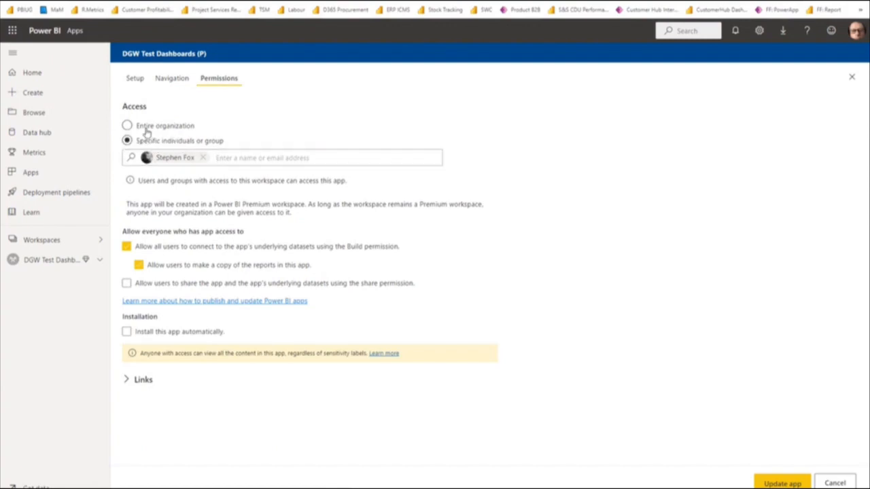
# Expand the links section of the app's permissions and select the whole app link.
pyautogui.click(126, 381)
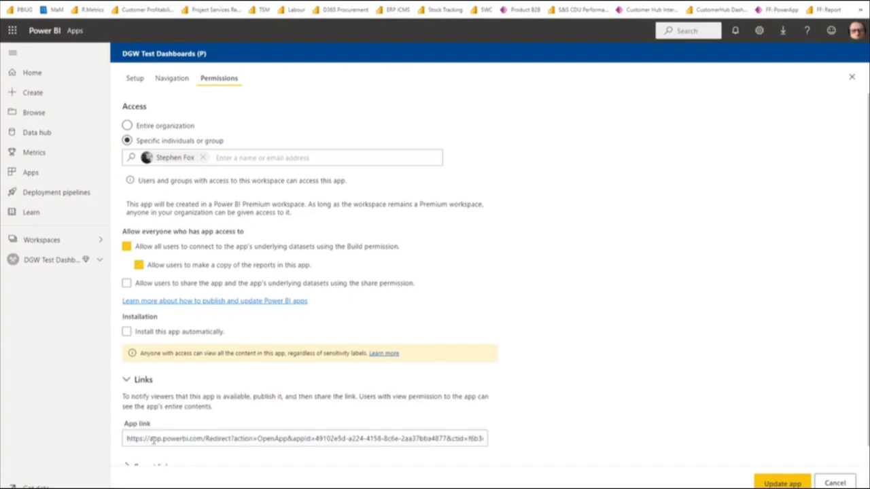
pyautogui.moveTo(153, 440); pyautogui.dragTo(415, 443)
pyautogui.hotkey('ctrl', 'a')
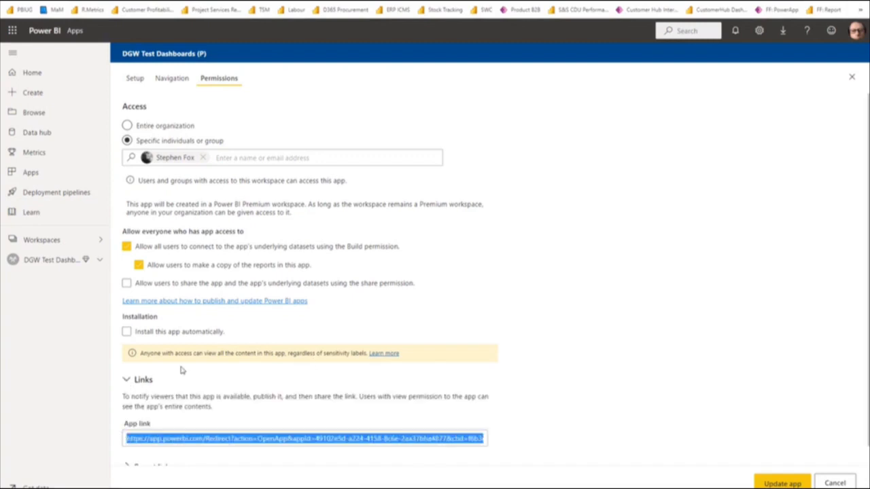
# Return to the DGW Test Dashboards (P) workspace and examine the DVD Data datasets and their reports in lineage view.
pyautogui.click(47, 265)
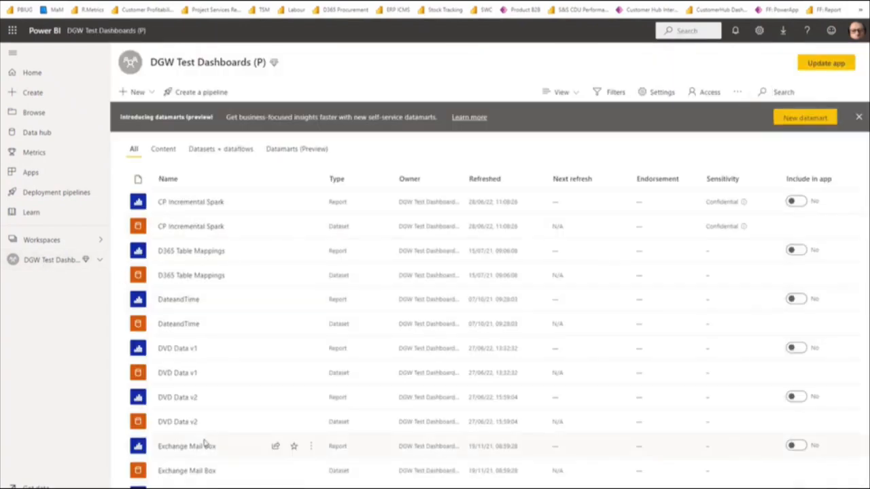
pyautogui.click(577, 97)
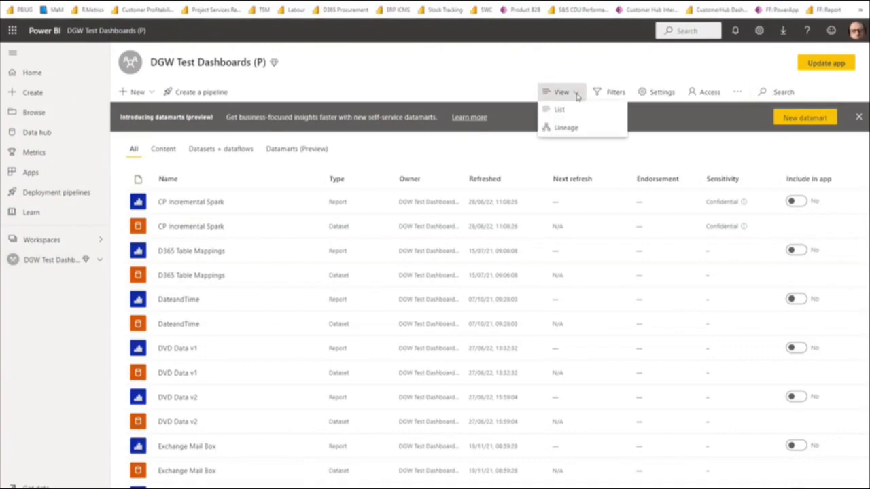
pyautogui.click(576, 131)
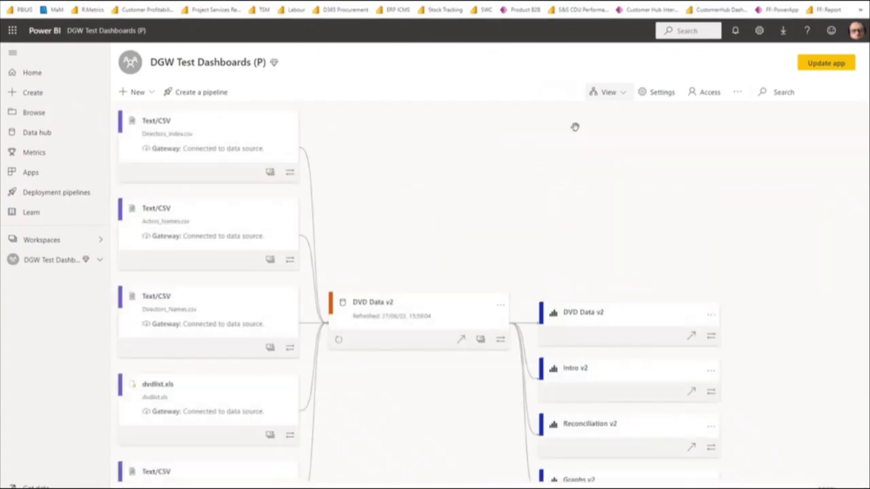
pyautogui.scroll(-7, 422, 250)
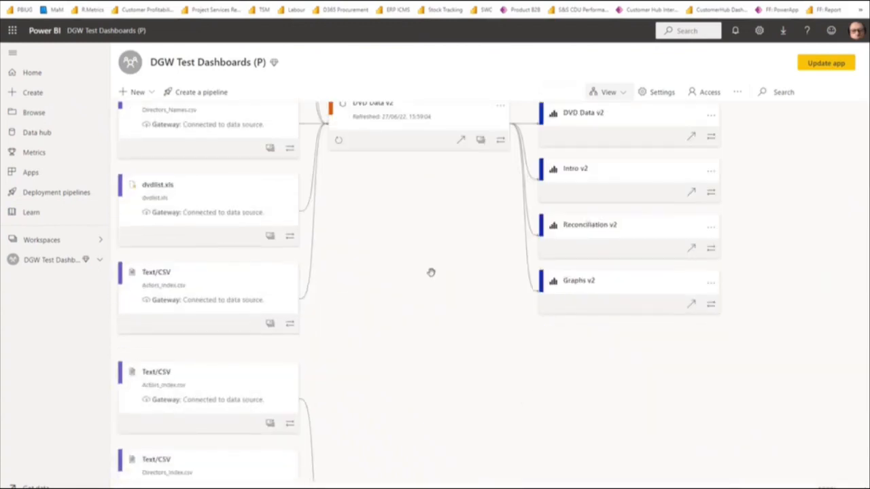
pyautogui.scroll(1, 432, 278)
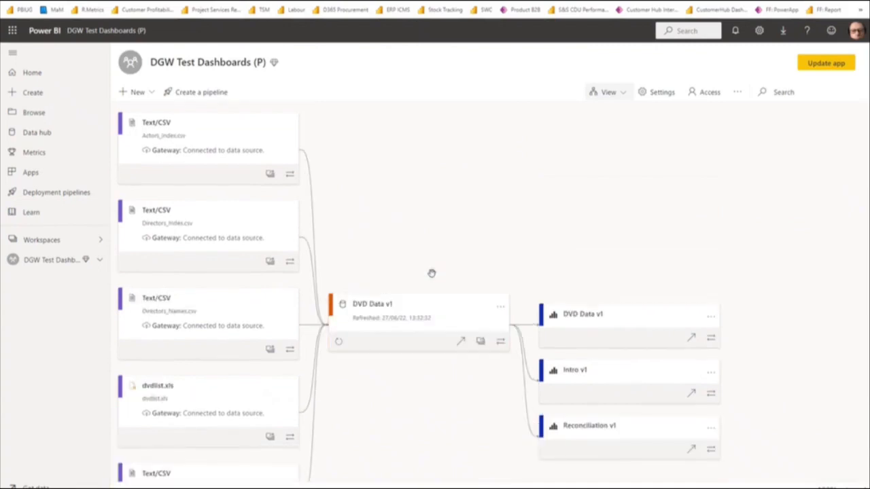
# Check the app inclusion settings of the Intro v1, Reconciliation v1 and DVD Data v1 reports in lineage view.
pyautogui.scroll(-2, 436, 234)
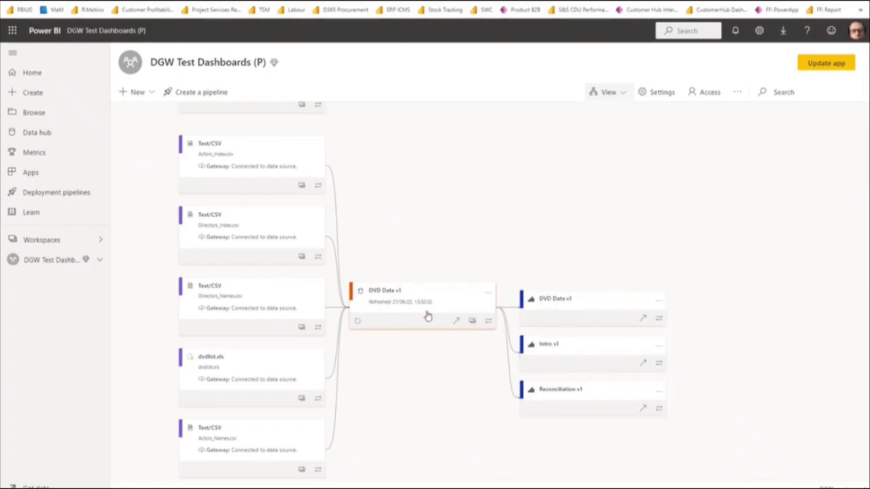
pyautogui.click(574, 347)
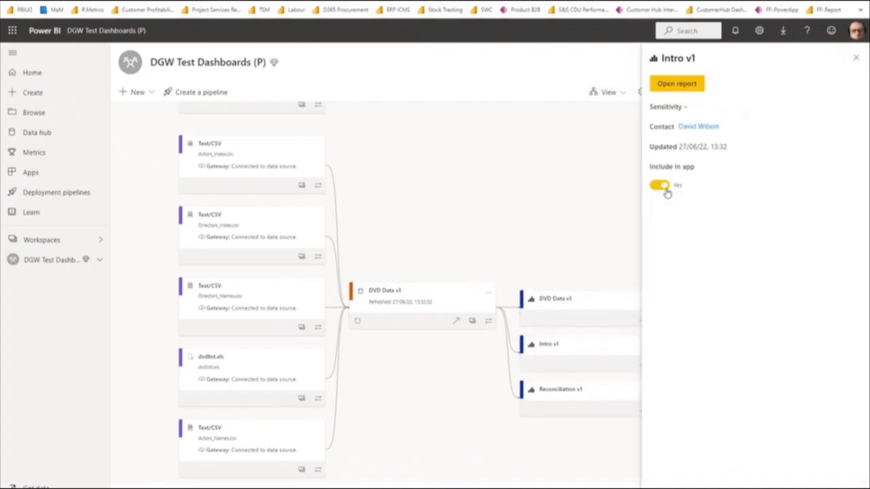
pyautogui.click(592, 396)
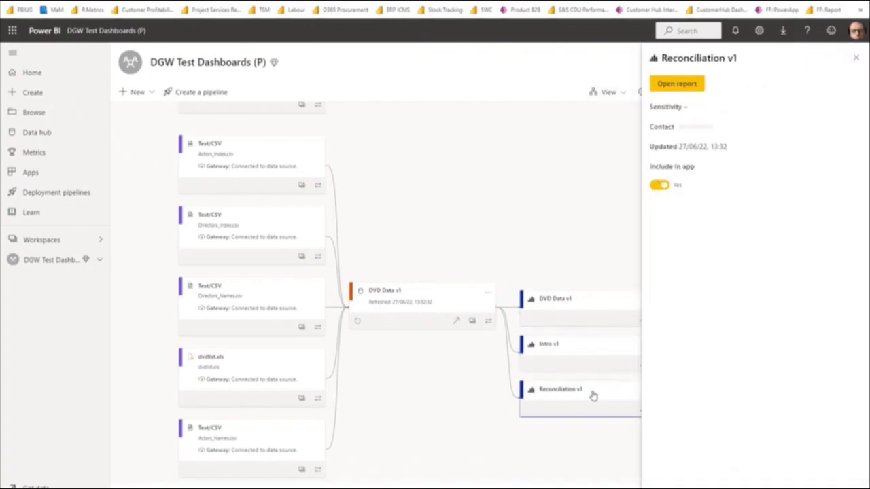
pyautogui.click(584, 303)
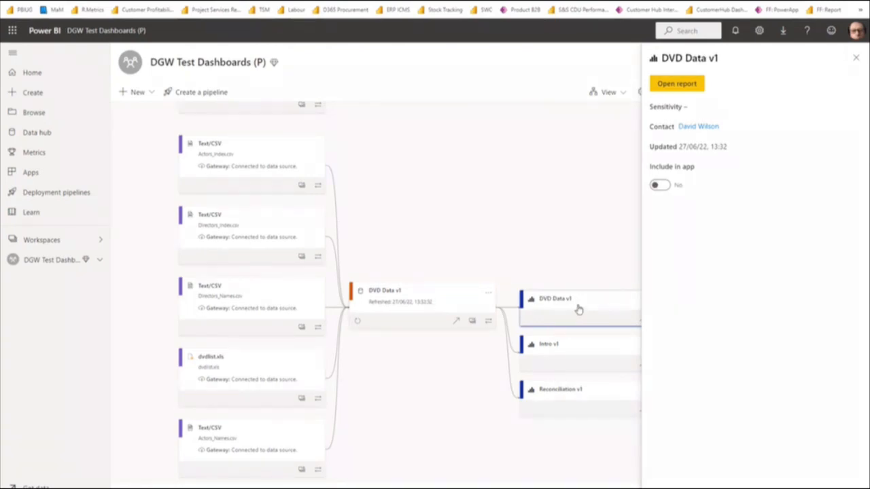
pyautogui.click(551, 210)
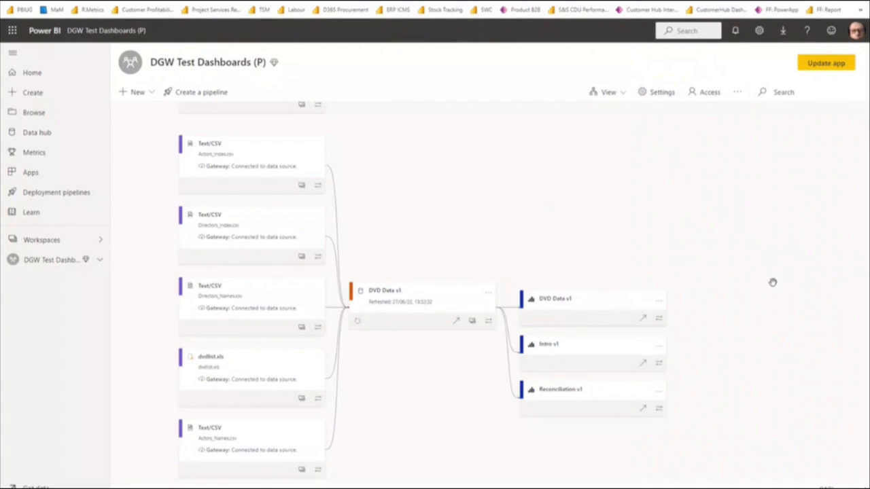
pyautogui.click(557, 305)
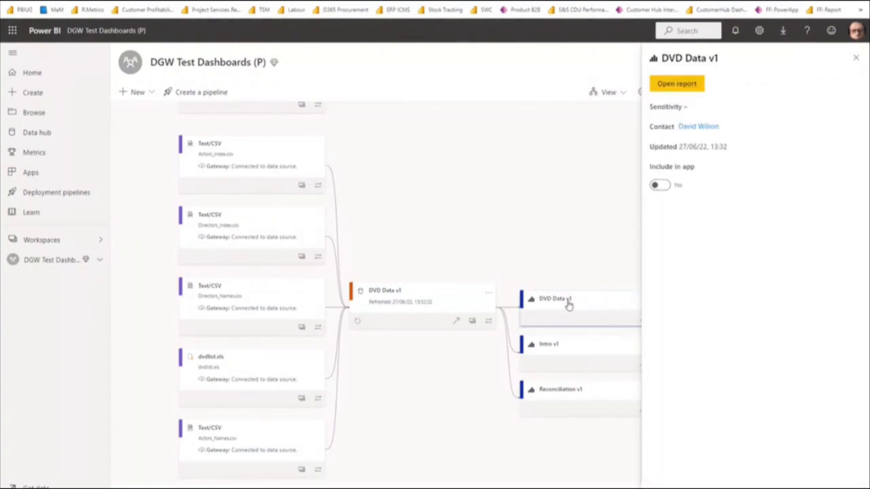
# Open the DVD Data v1 report and view its Setup and Reconciliation pages.
pyautogui.click(670, 88)
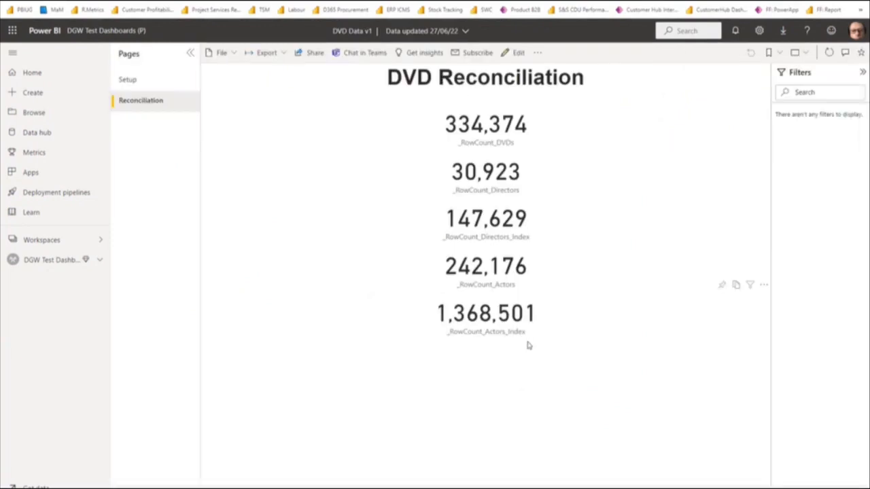
pyautogui.click(131, 80)
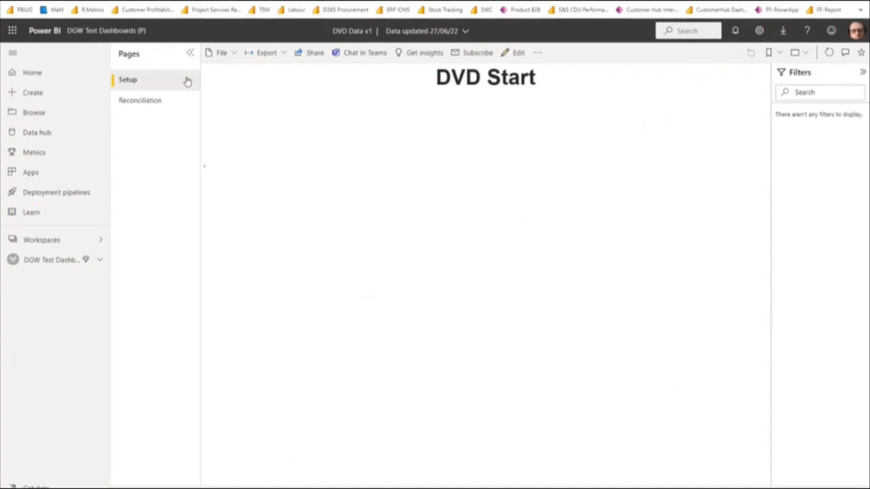
pyautogui.click(139, 102)
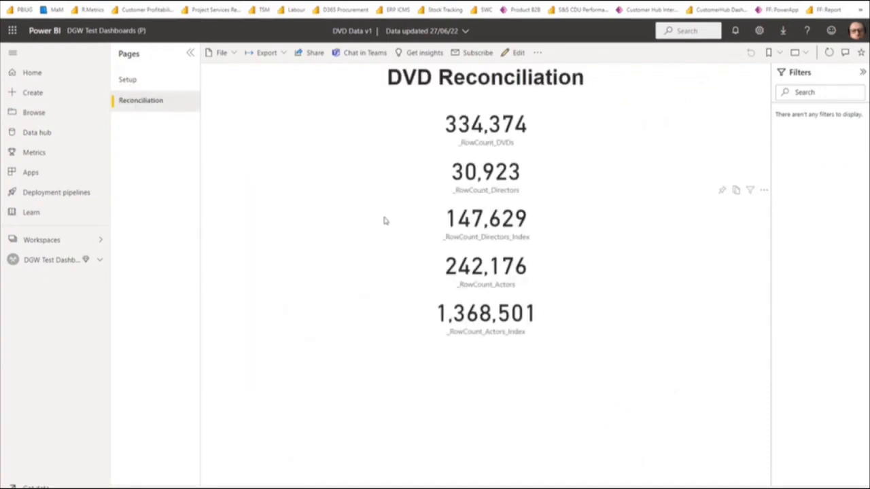
# Return to the workspace lineage and compare the reports connected to the DVD Data v2 and DVD Data v1 datasets.
pyautogui.click(47, 266)
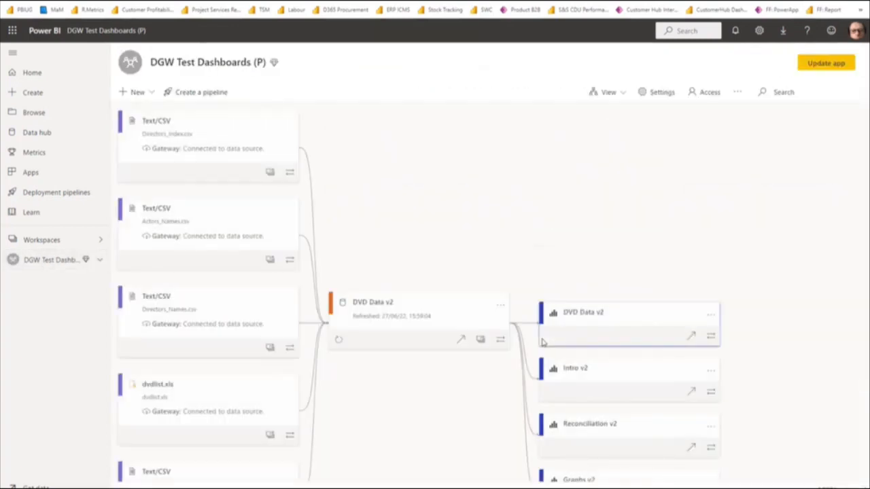
pyautogui.scroll(-5, 440, 214)
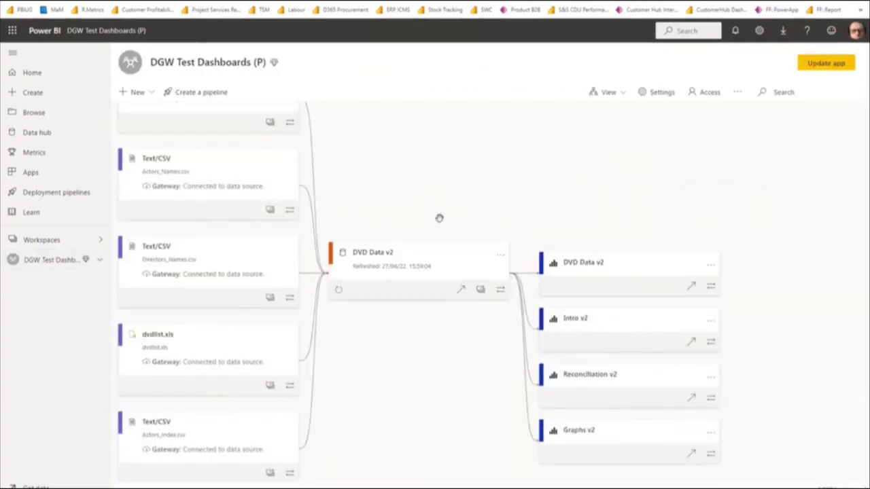
pyautogui.scroll(-2, 431, 249)
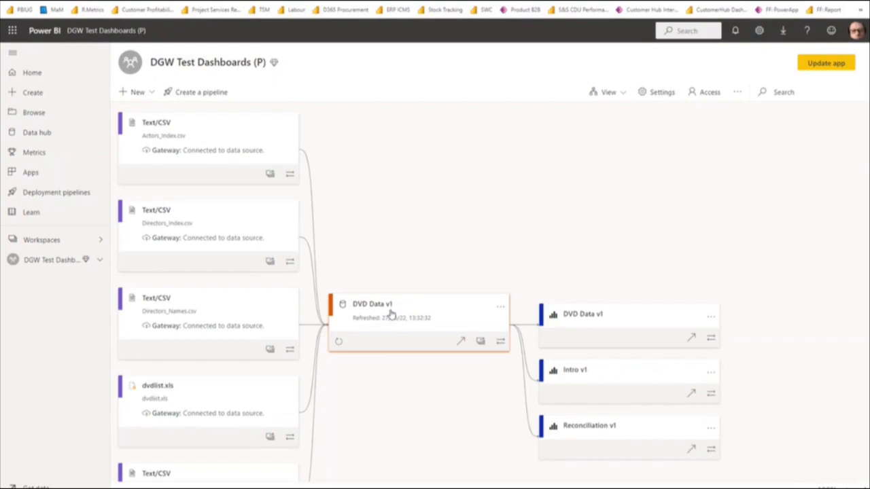
pyautogui.scroll(-3, 416, 339)
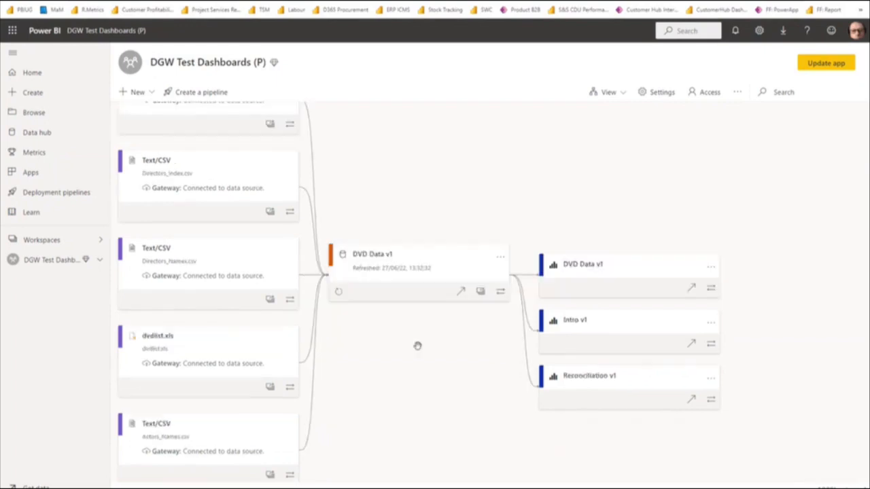
pyautogui.scroll(3, 418, 341)
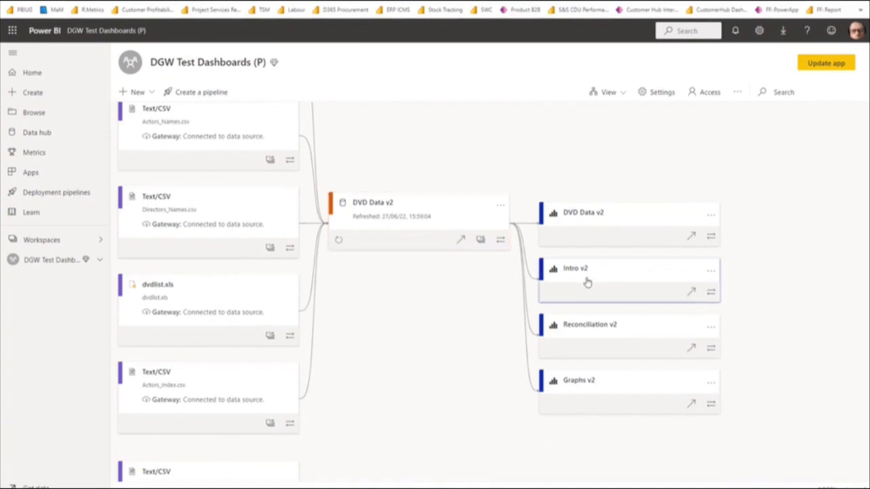
# Include the Intro v2, Reconciliation v2 and Graphs v2 reports in the app, leaving DVD Data v2 as it is.
pyautogui.click(641, 222)
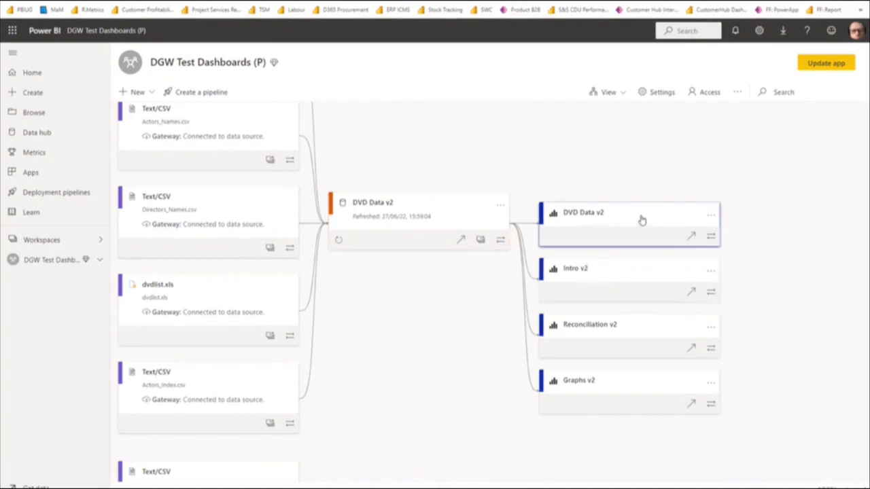
pyautogui.click(633, 167)
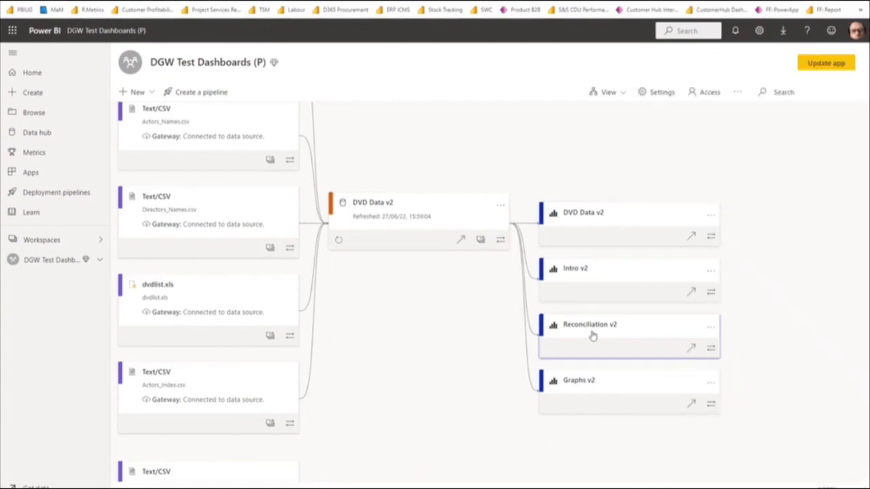
pyautogui.click(594, 272)
pyautogui.click(665, 185)
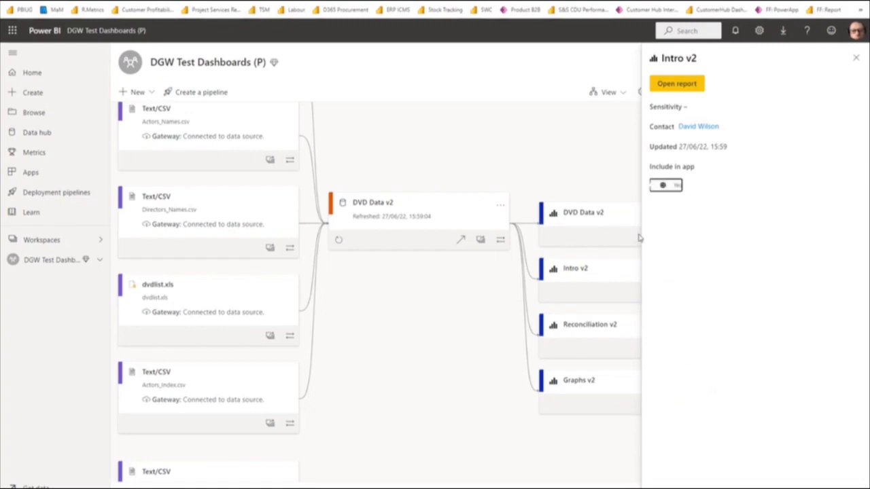
pyautogui.click(577, 324)
pyautogui.click(663, 187)
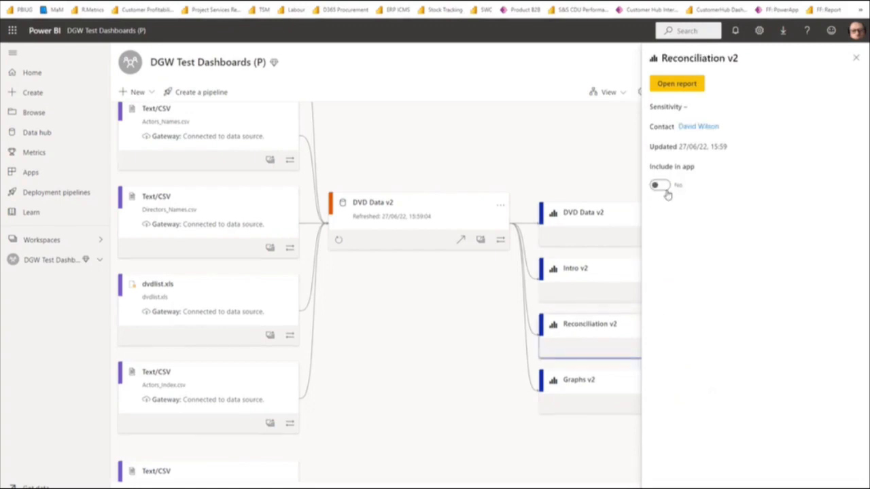
pyautogui.click(664, 186)
pyautogui.click(588, 384)
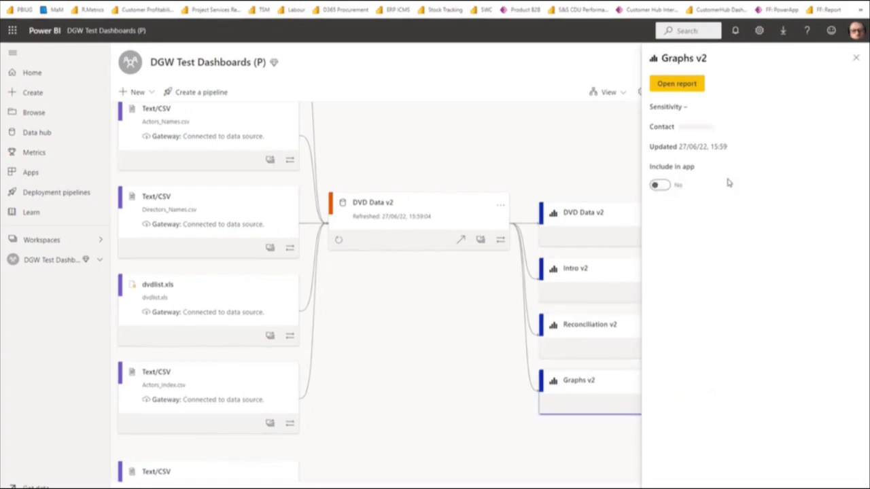
pyautogui.click(661, 185)
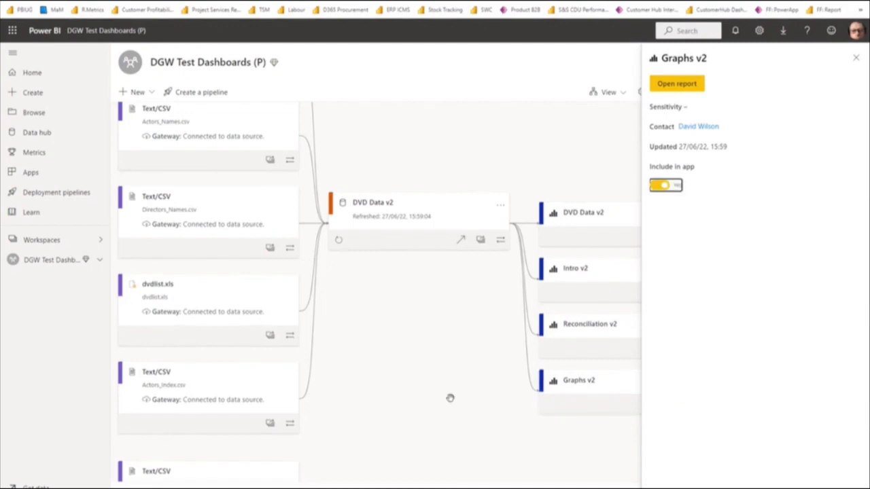
# Exclude the Intro v1 and Reconciliation v1 reports from the app.
pyautogui.scroll(-4, 450, 398)
pyautogui.click(608, 438)
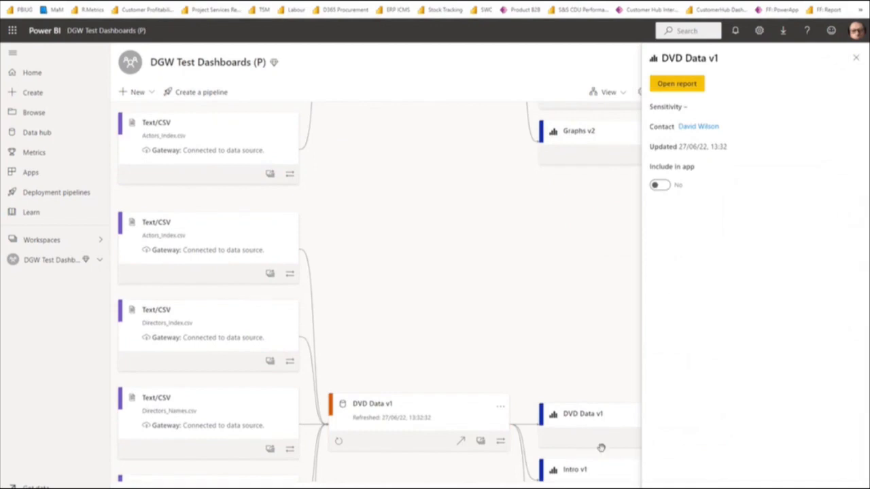
pyautogui.click(596, 474)
pyautogui.click(659, 185)
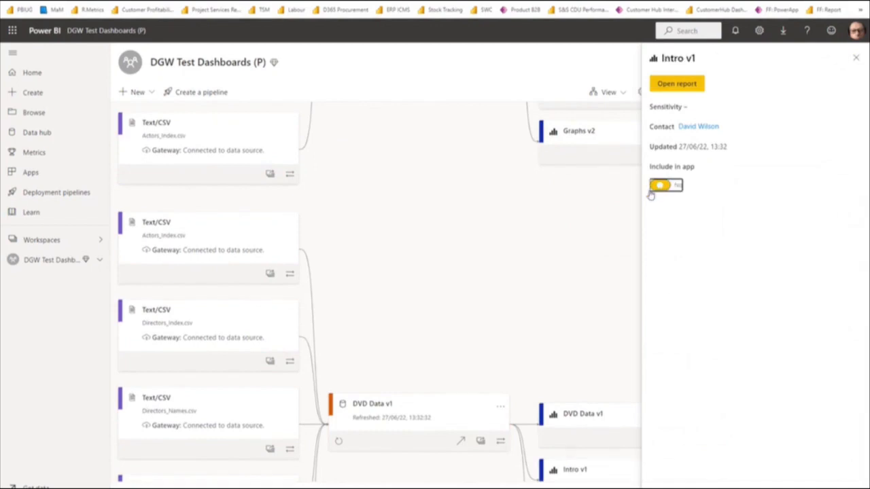
pyautogui.scroll(-3, 531, 283)
pyautogui.click(575, 324)
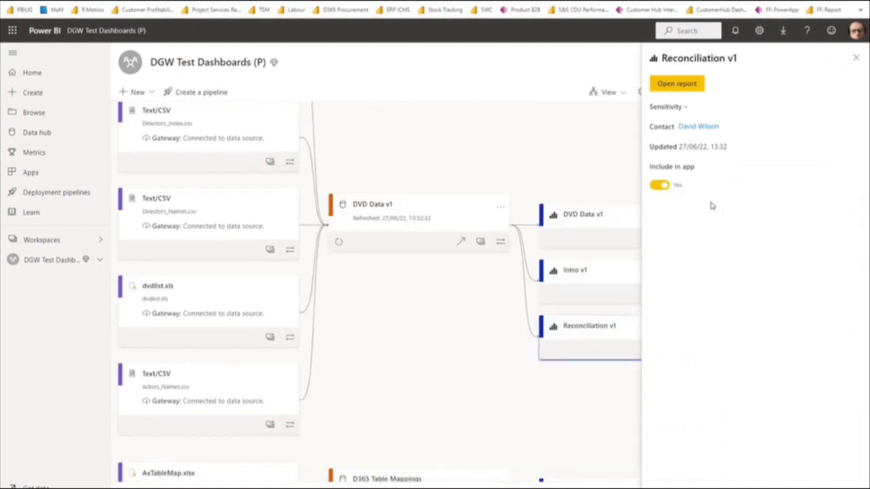
pyautogui.click(662, 186)
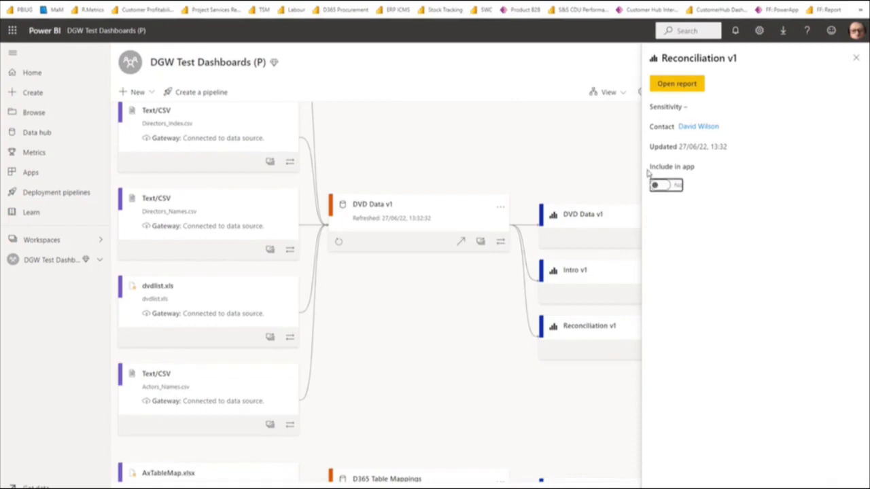
# Open the app's update settings and order its navigation as Intro v2, Reconciliation v2, Graphs v2.
pyautogui.scroll(3, 575, 139)
pyautogui.click(575, 140)
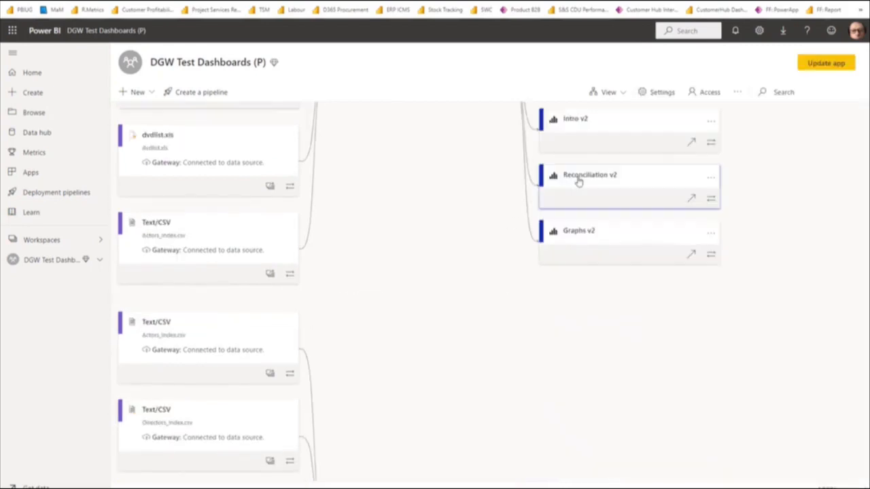
pyautogui.scroll(2, 578, 180)
pyautogui.scroll(3, 578, 181)
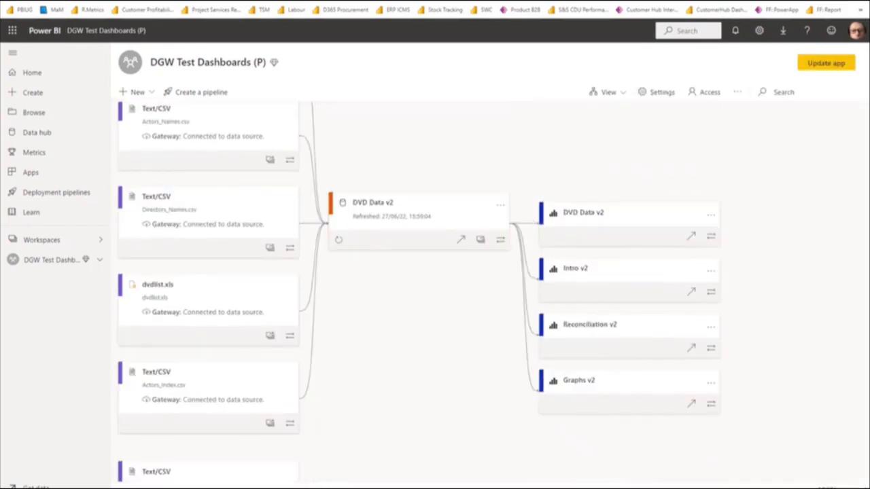
pyautogui.click(826, 63)
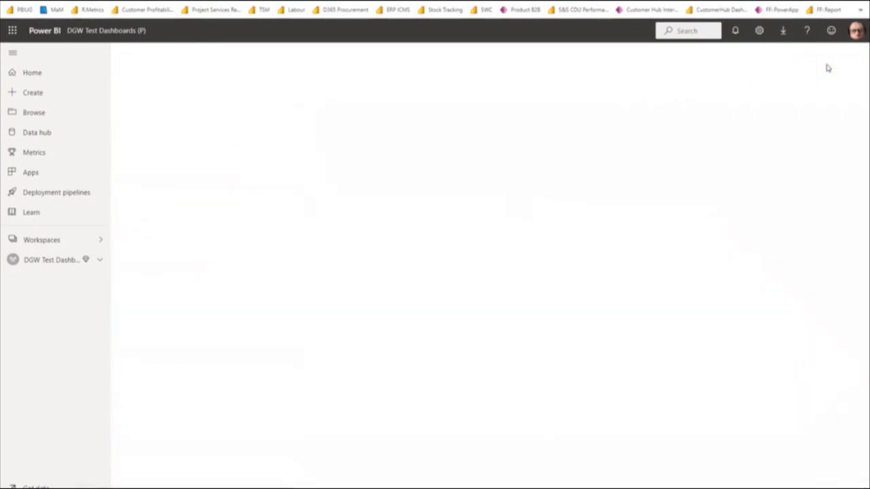
pyautogui.click(175, 80)
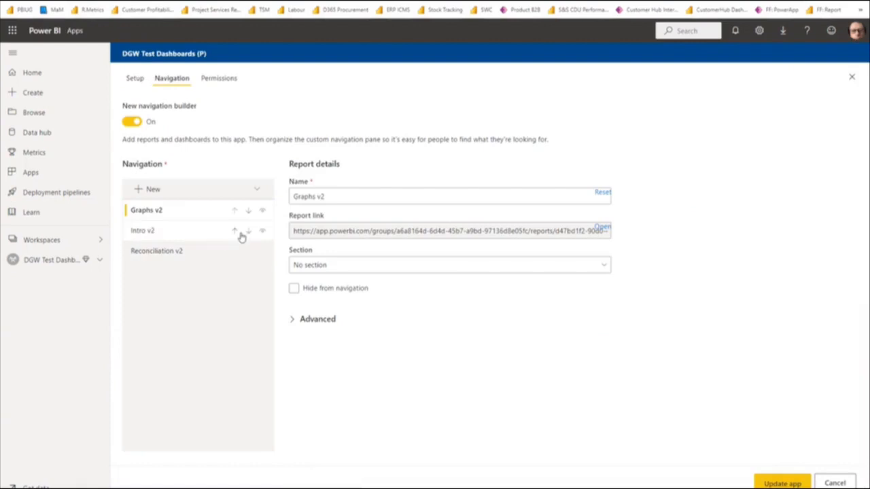
pyautogui.click(235, 231)
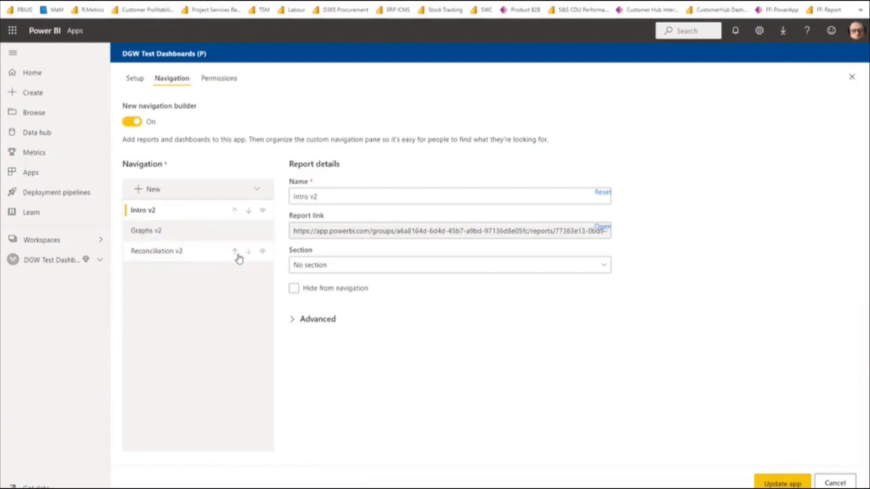
pyautogui.click(235, 253)
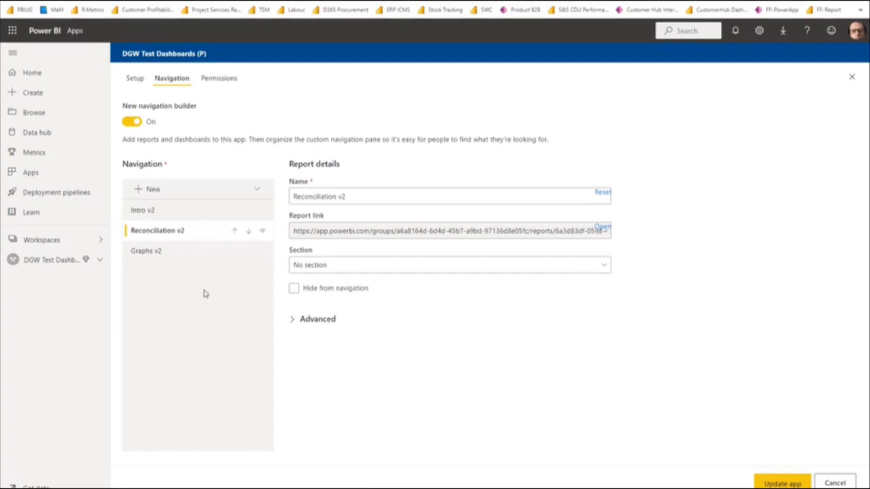
# Rename the Intro v2 navigation entry to Intro and publish the app update.
pyautogui.click(197, 211)
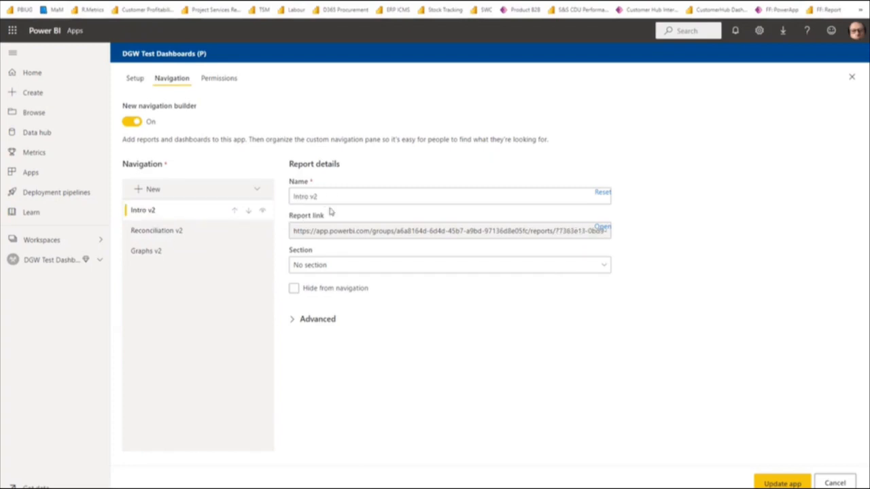
pyautogui.moveTo(311, 197); pyautogui.dragTo(321, 197)
pyautogui.press('BackSpace')
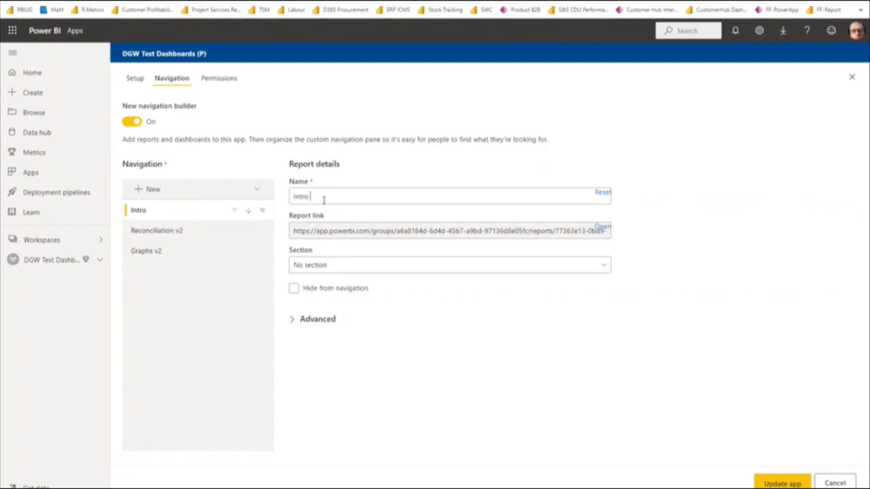
pyautogui.click(781, 483)
pyautogui.click(500, 293)
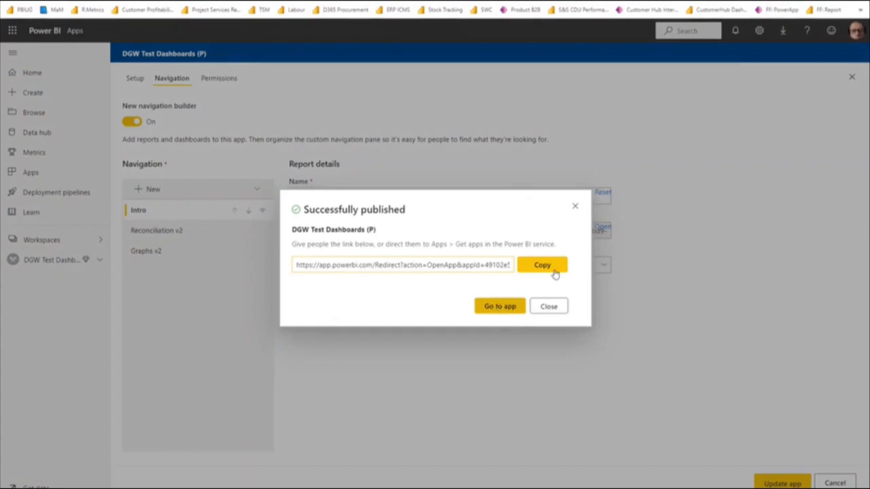
# Go to the published app, dismiss the report error and open the Intro report.
pyautogui.click(497, 308)
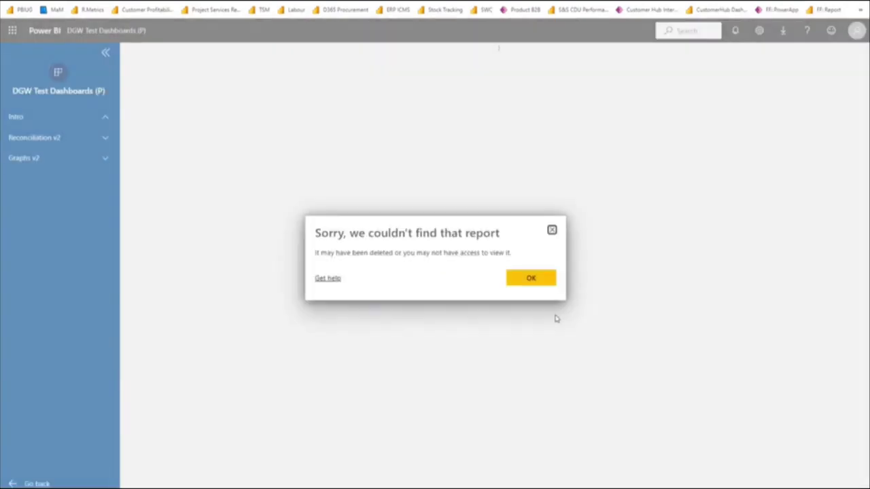
pyautogui.click(531, 278)
pyautogui.click(46, 121)
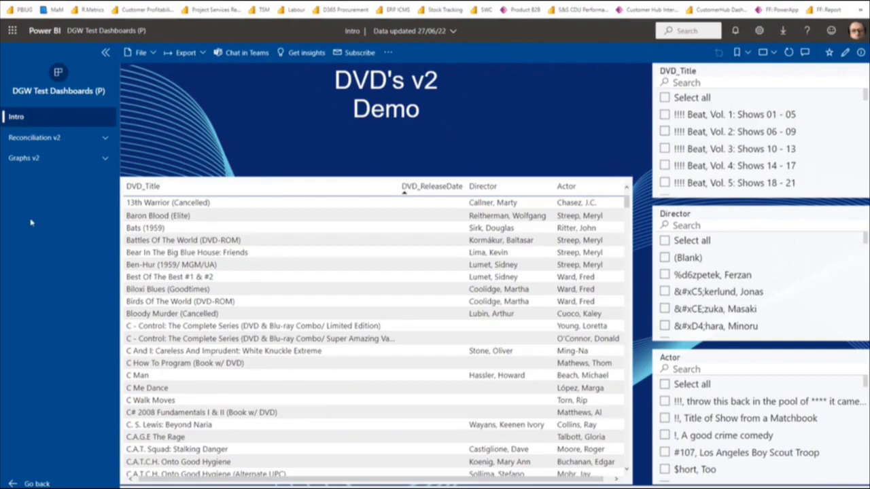
# View the app's Reconciliation v2 report and open the Graphs v2 report.
pyautogui.click(55, 139)
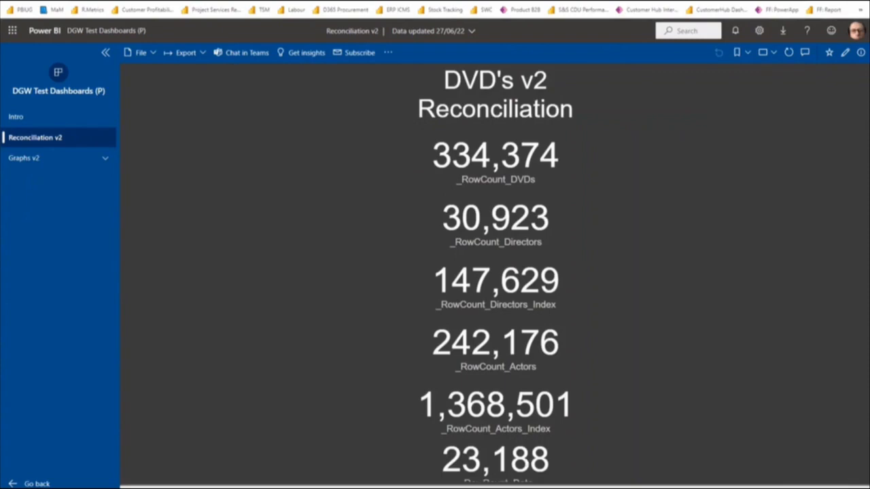
pyautogui.click(788, 488)
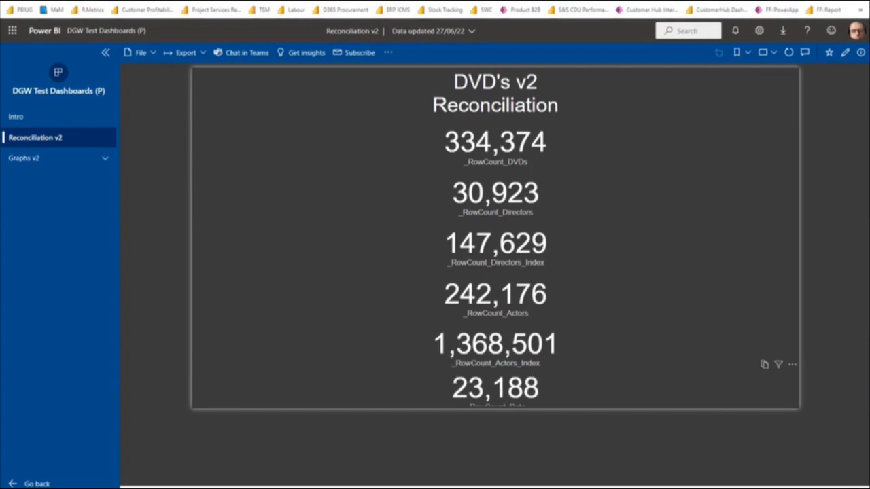
pyautogui.click(857, 487)
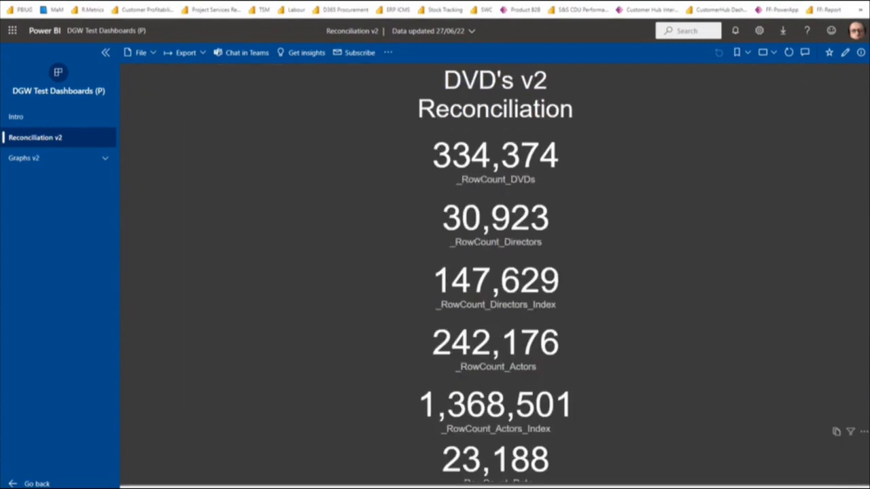
pyautogui.click(21, 159)
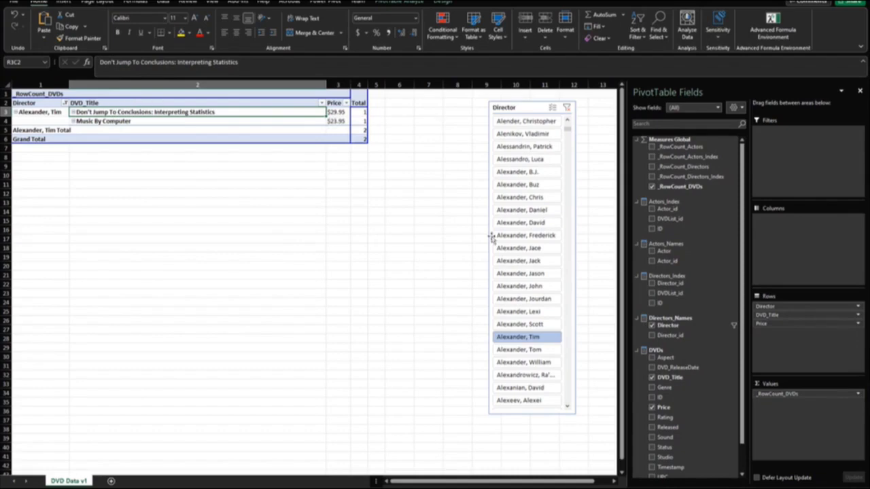
# In Excel, filter the PivotTable to director Alexander, Jason and rename the workbook's Power BI connection to WPBI V1 Connection.
pyautogui.click(531, 274)
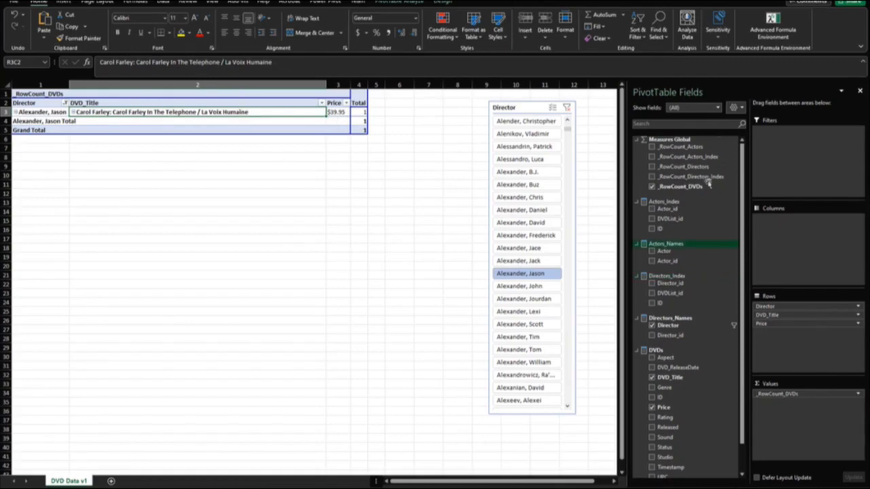
pyautogui.click(164, 2)
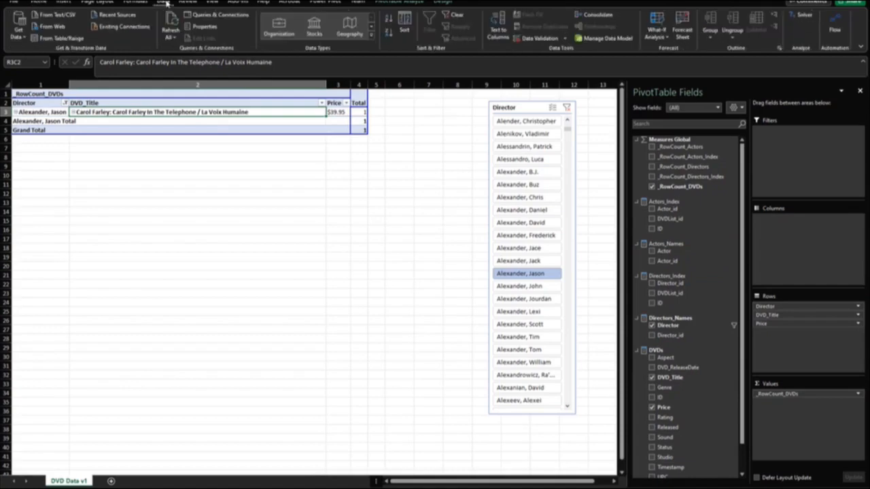
pyautogui.click(213, 15)
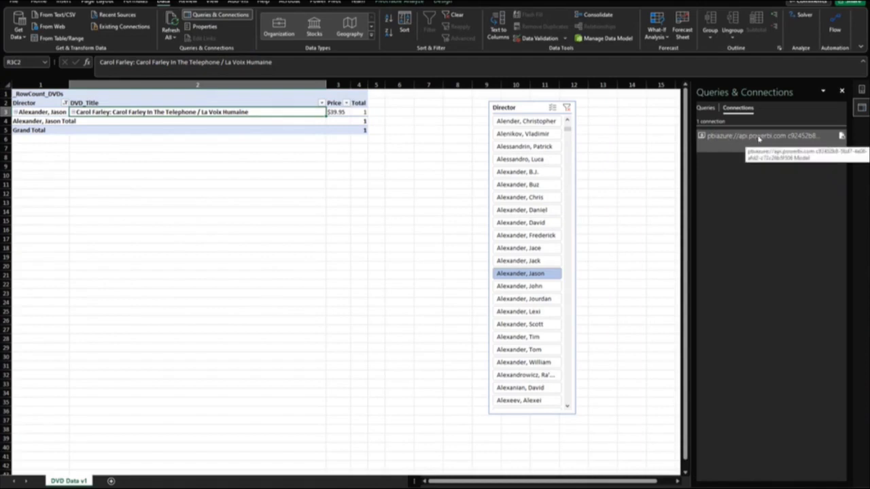
pyautogui.doubleClick(778, 140)
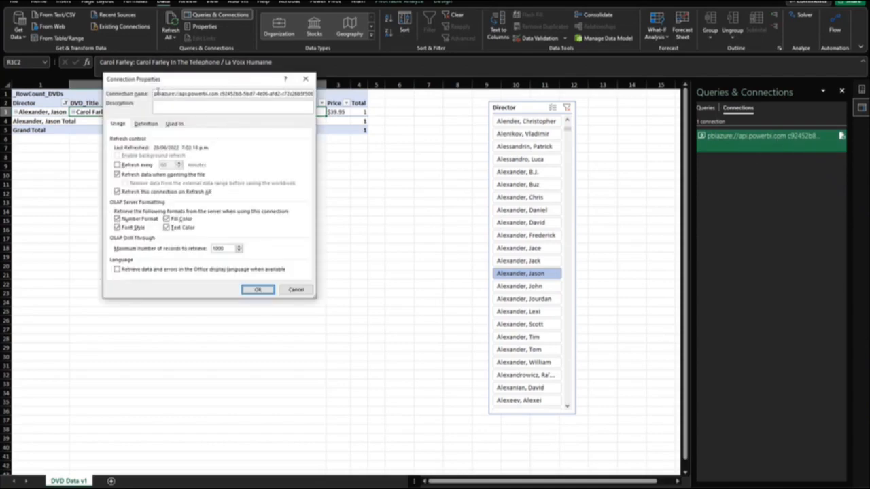
pyautogui.moveTo(155, 93); pyautogui.dragTo(345, 99)
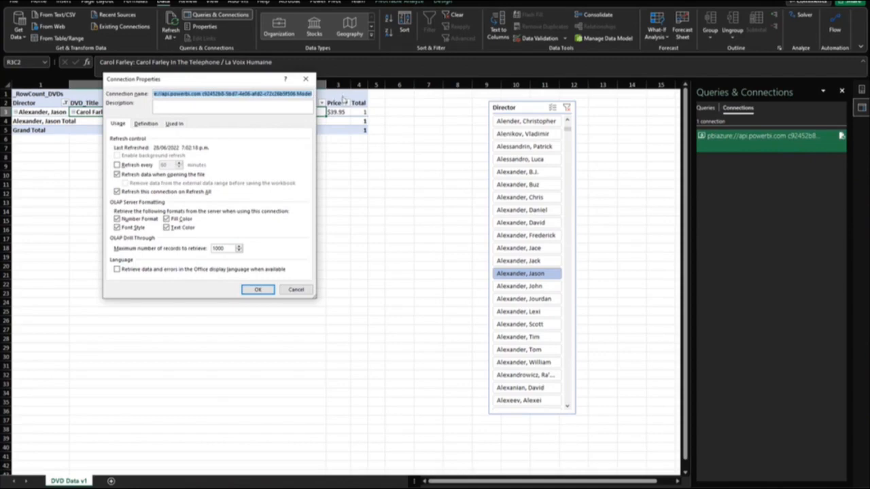
pyautogui.write('WPBI')
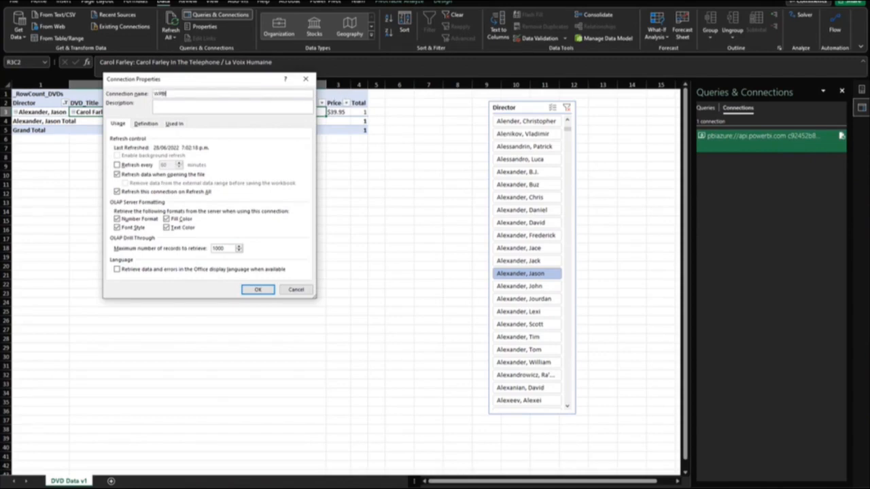
pyautogui.write('PB V1 Connection')
pyautogui.click(253, 290)
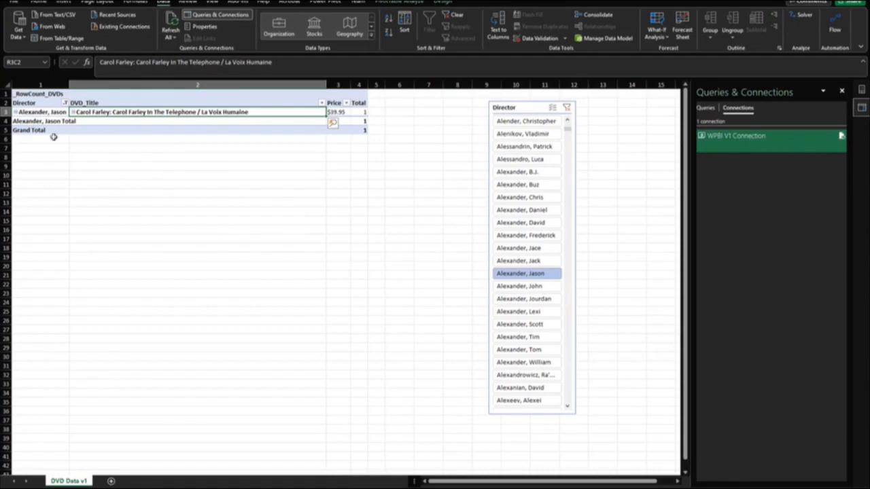
# Create a PivotTable on a new sheet from the Power BI dataset DVD Data v2 and browse its available fields.
pyautogui.click(19, 30)
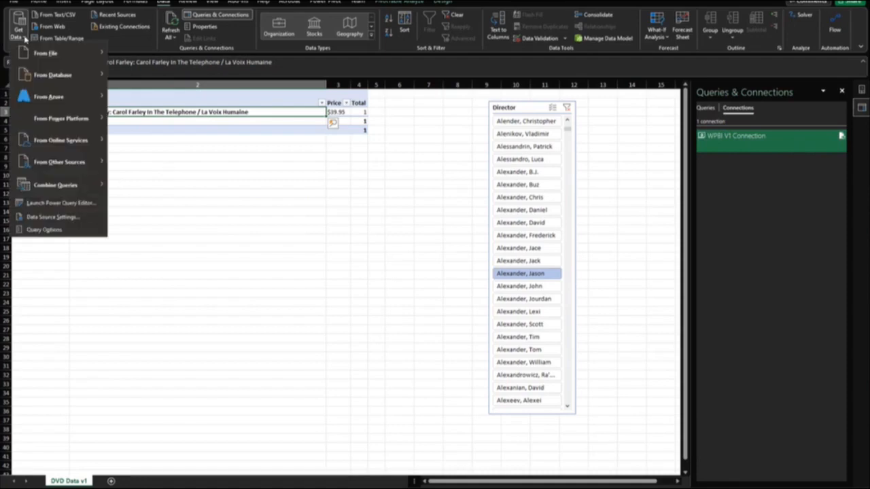
pyautogui.moveTo(49, 120)
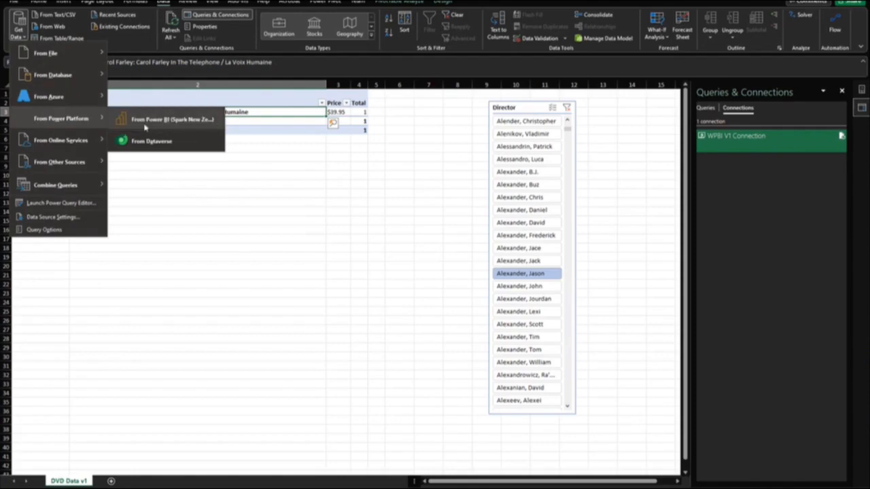
pyautogui.click(167, 121)
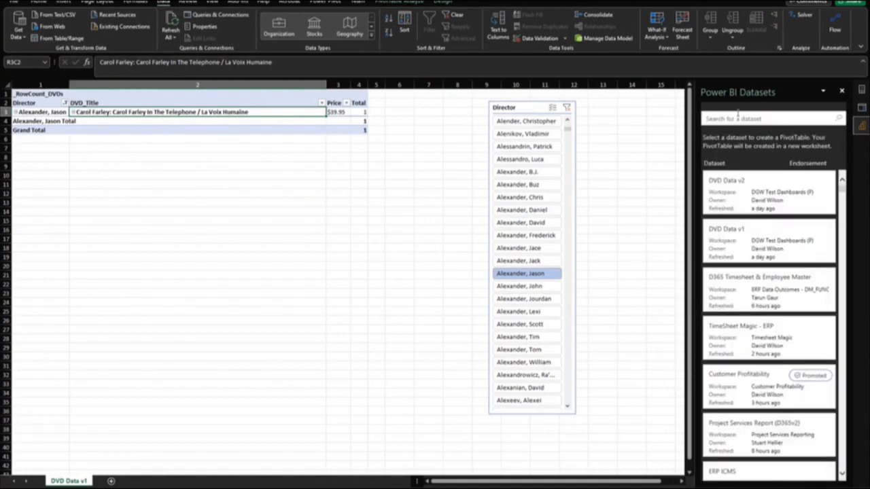
pyautogui.click(769, 198)
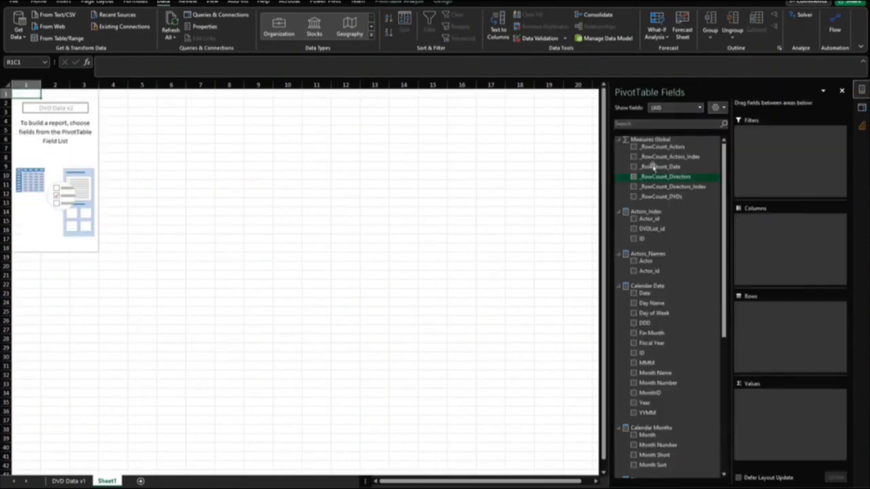
pyautogui.scroll(-4, 638, 336)
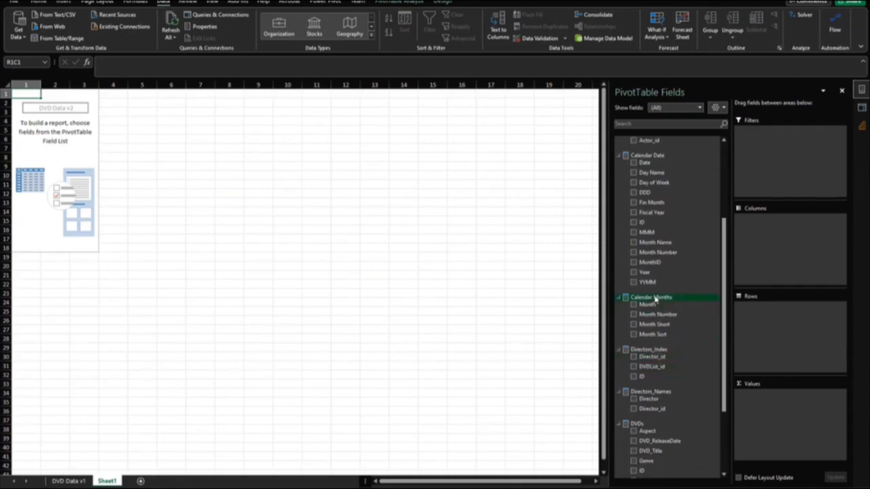
pyautogui.scroll(-1, 680, 391)
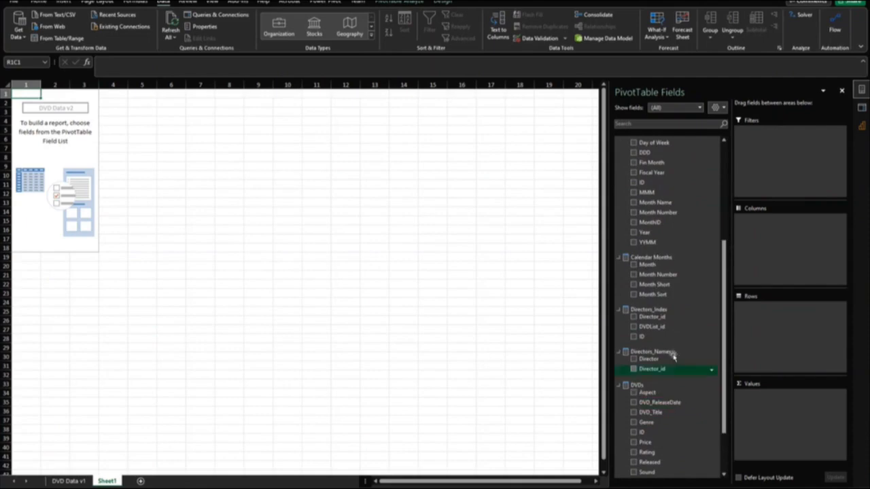
pyautogui.scroll(2, 659, 326)
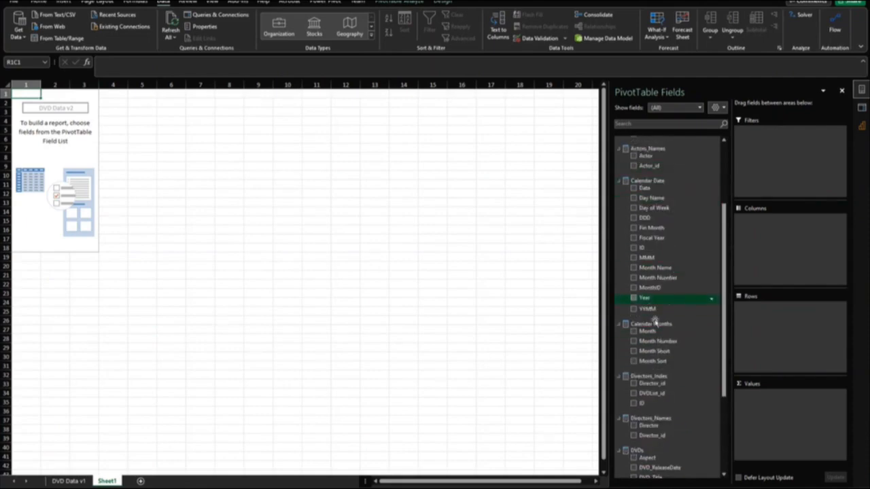
# Change the data source of the PivotTable on the DVD Data v1 sheet to the DVD Data v2 connection.
pyautogui.click(68, 481)
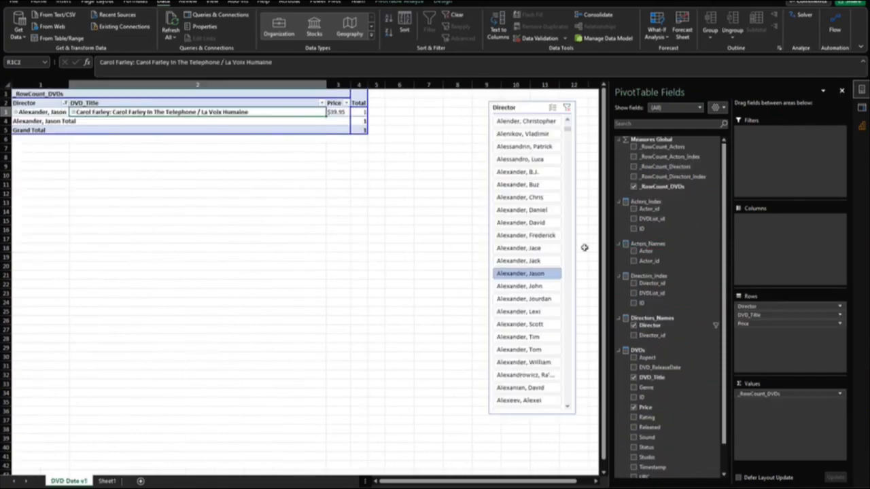
pyautogui.click(286, 130)
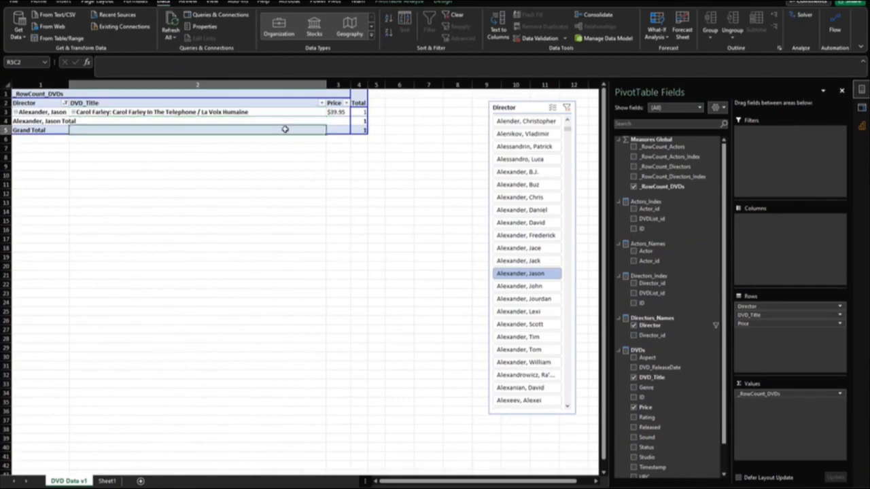
pyautogui.click(328, 2)
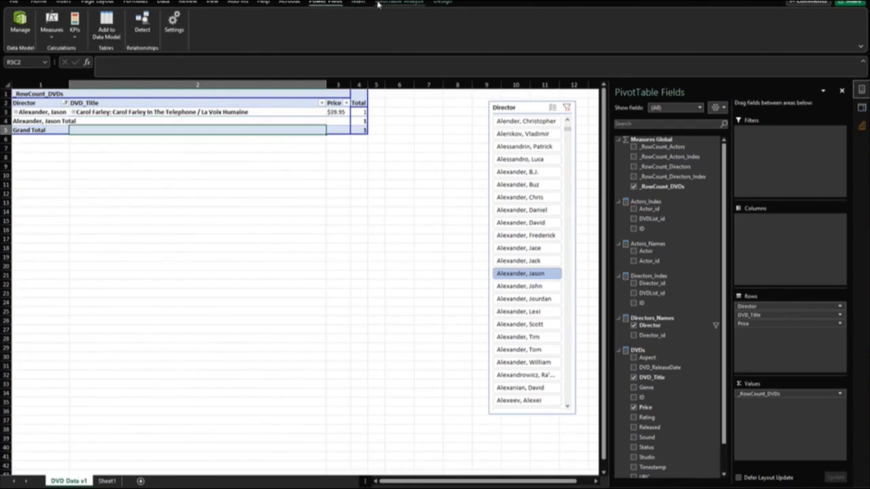
pyautogui.click(399, 3)
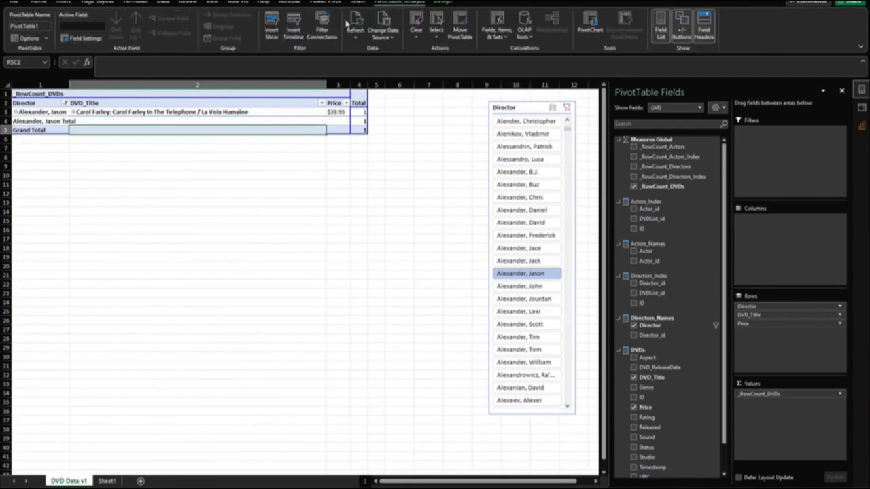
pyautogui.click(393, 39)
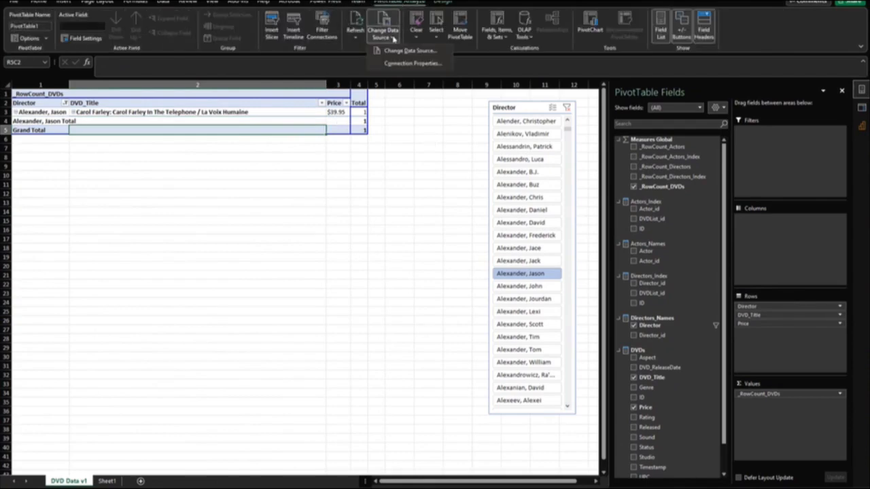
pyautogui.click(394, 51)
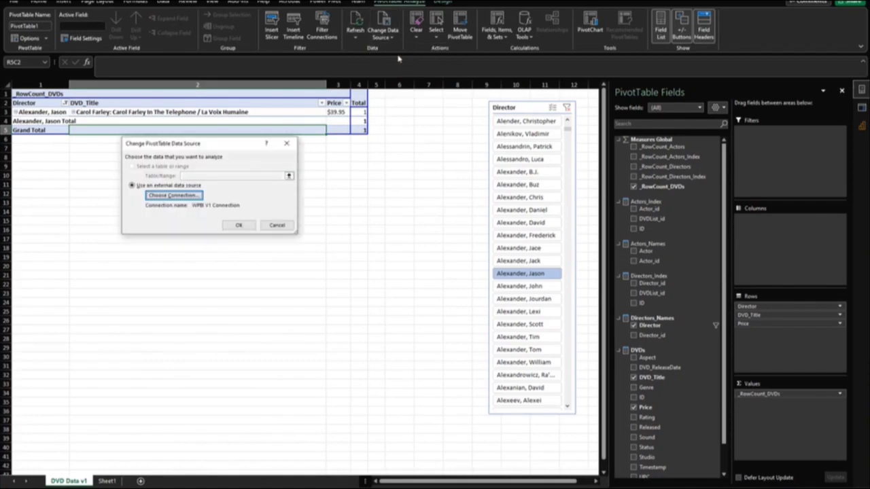
pyautogui.click(164, 197)
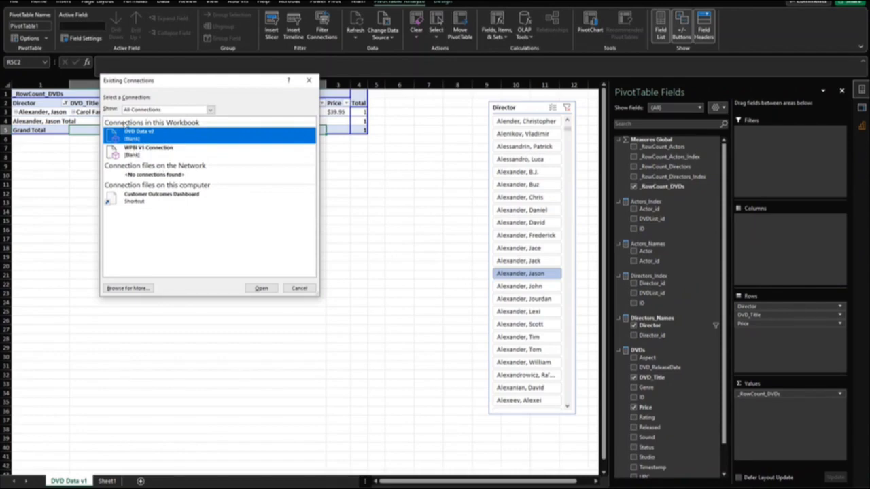
pyautogui.click(252, 288)
pyautogui.click(238, 225)
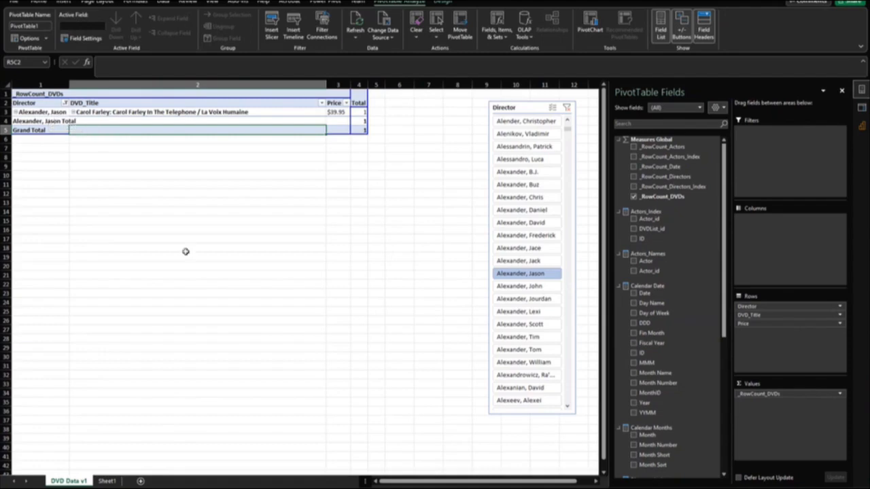
# Filter the PivotTable by director Alexanian, David, followed by Alexander, Lexi.
pyautogui.click(504, 385)
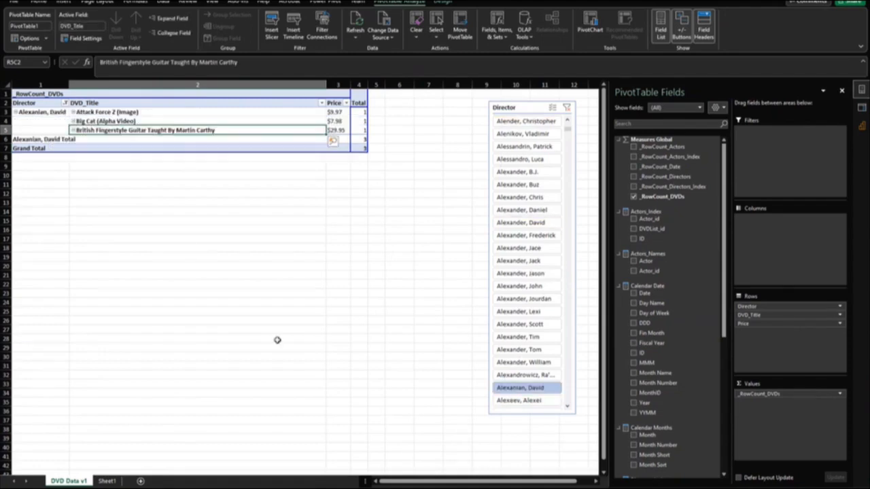
pyautogui.click(527, 311)
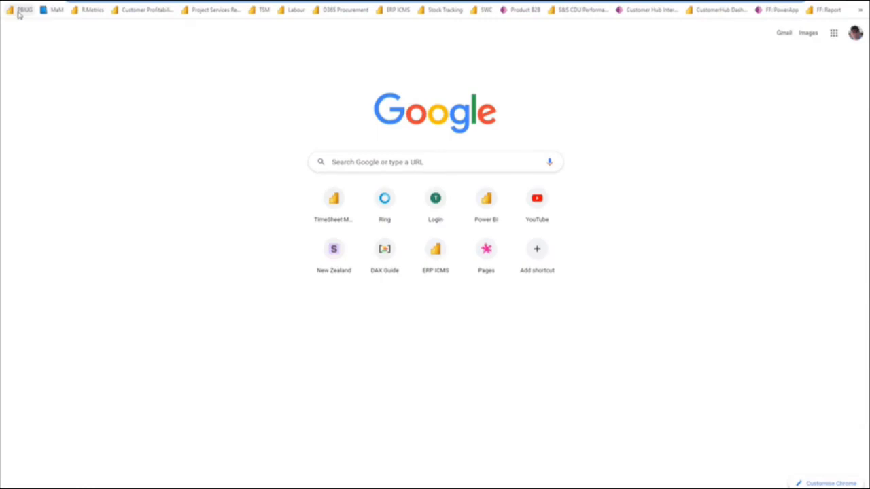
# In the browser, open the DGW Test Dashboards (P) app from the PBIUG bookmark and return to the Power BI home page.
pyautogui.click(20, 10)
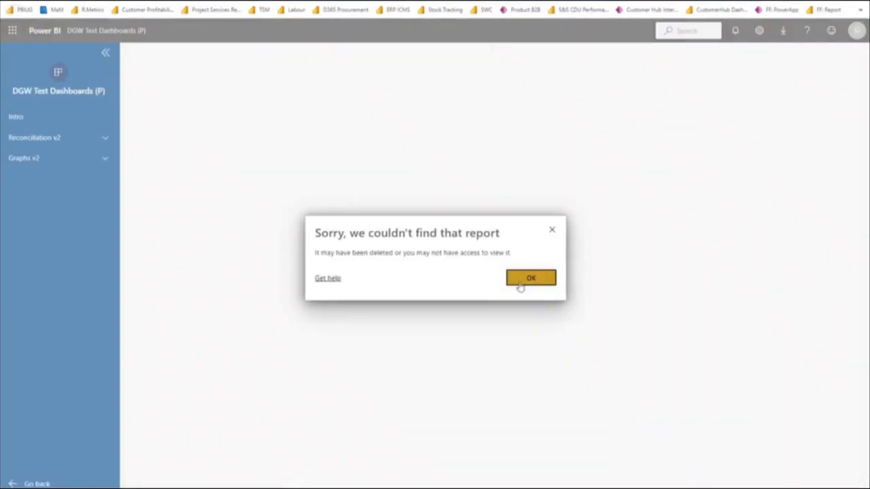
pyautogui.click(518, 284)
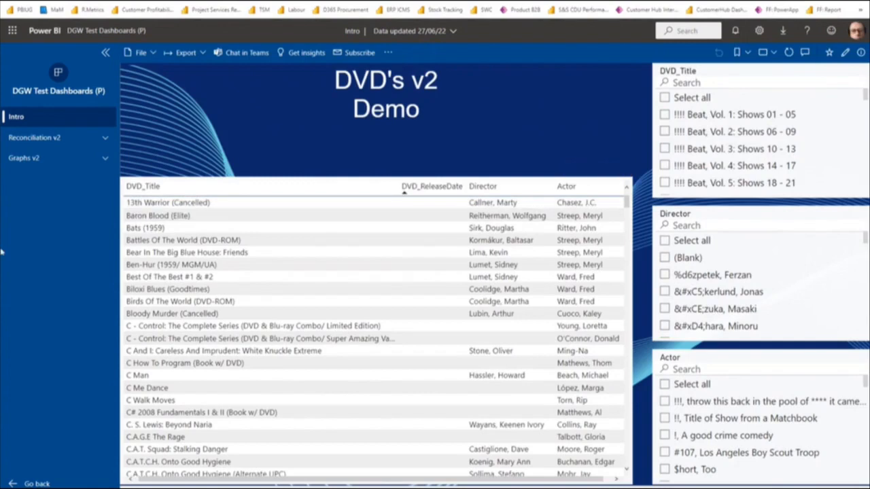
pyautogui.click(14, 483)
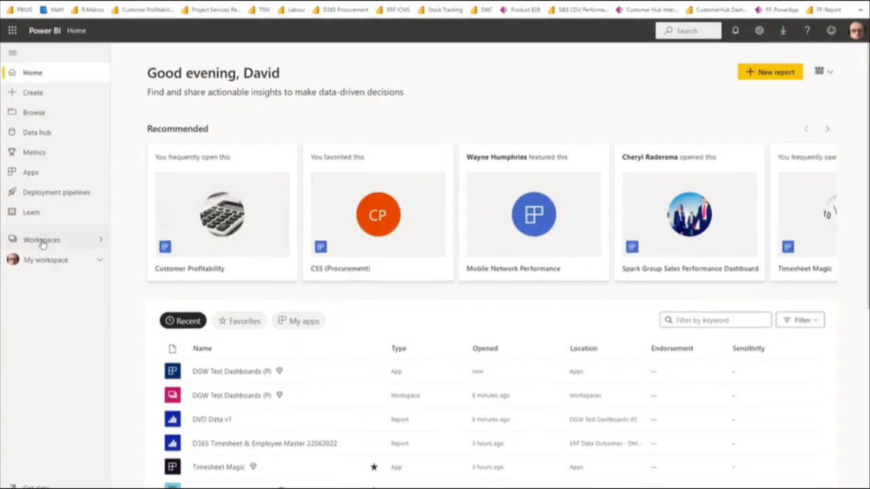
# Search the workspaces for "customer" and open the Customer Profitability workspace.
pyautogui.click(42, 241)
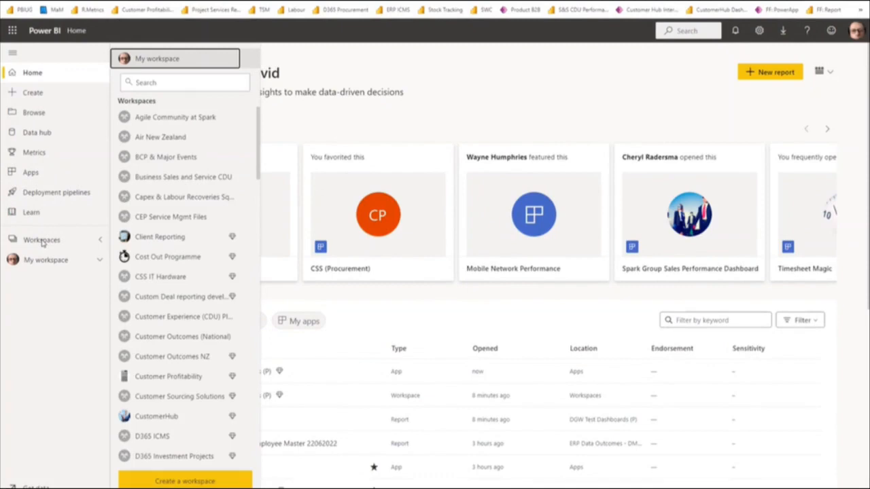
pyautogui.click(144, 82)
pyautogui.write('customer')
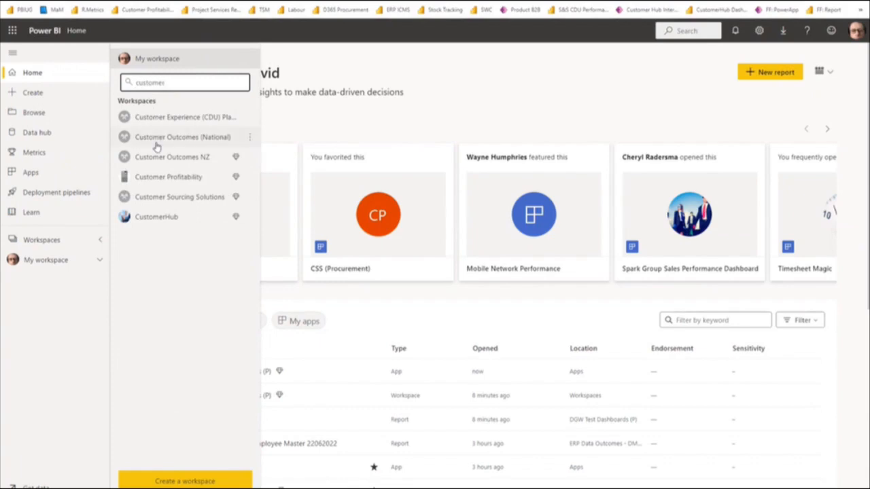
pyautogui.click(156, 178)
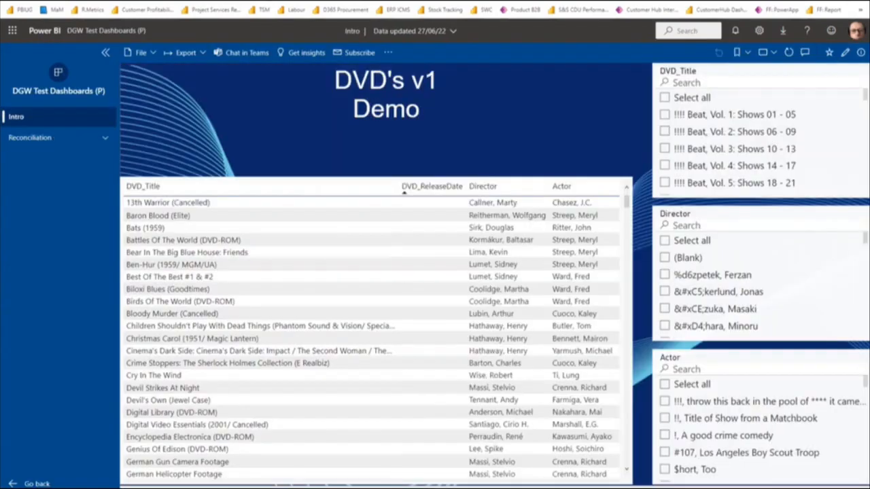
# Leave the app, search the workspaces for "dgw", and open DGW Test Dashboards (P) to review the lineage of DVD Data v2 and its reports.
pyautogui.click(36, 483)
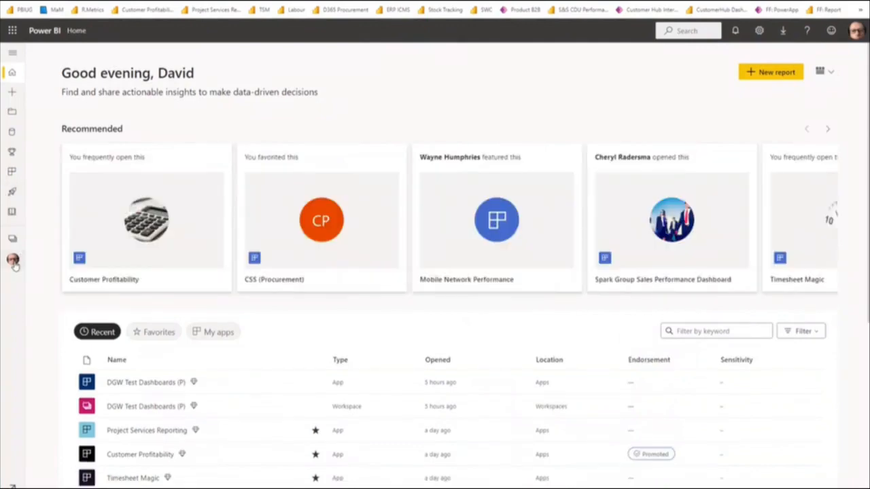
pyautogui.click(14, 242)
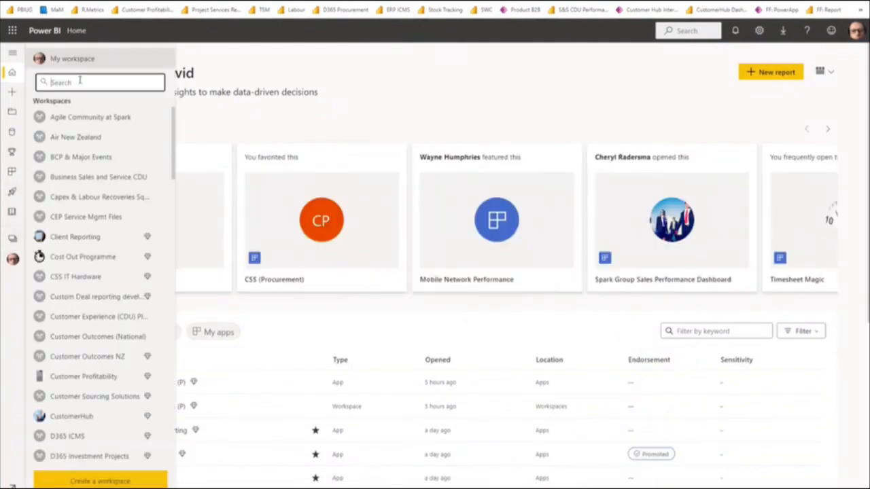
pyautogui.write('dgw')
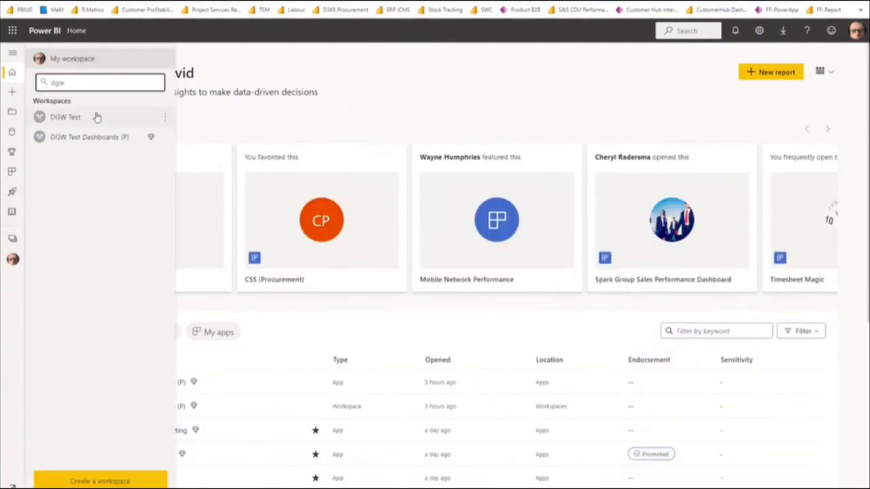
pyautogui.click(77, 138)
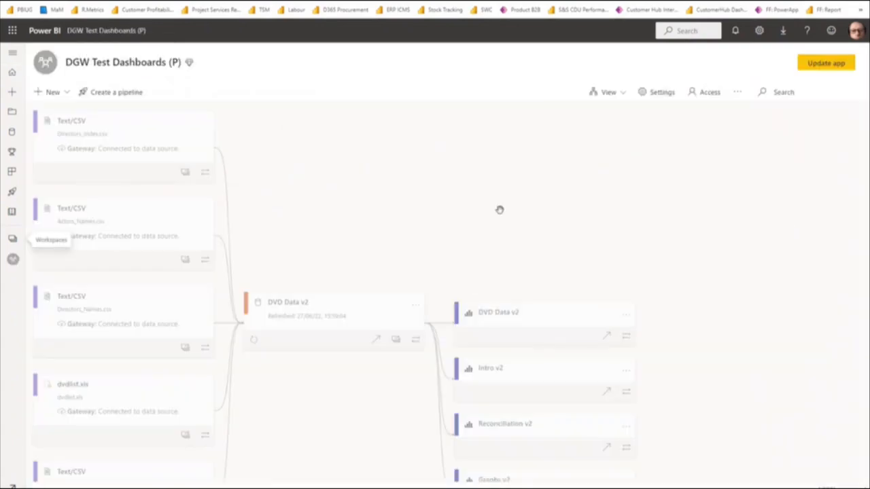
pyautogui.scroll(-1, 498, 299)
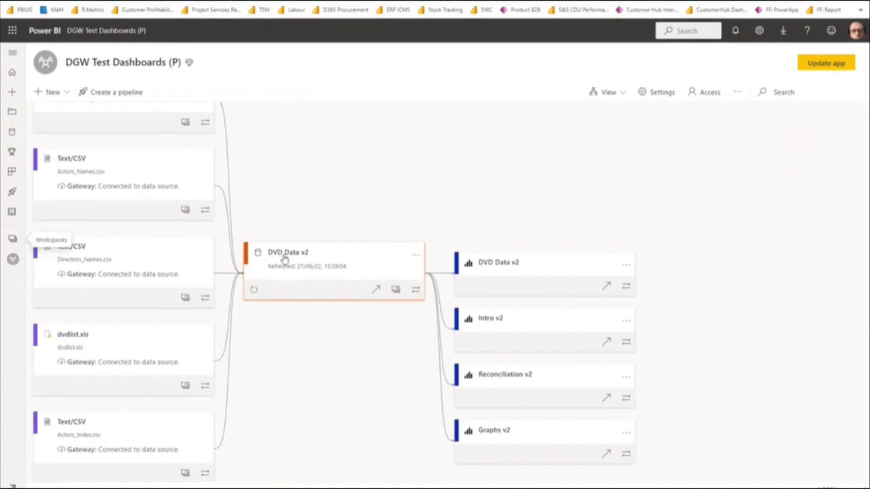
pyautogui.scroll(-2, 561, 242)
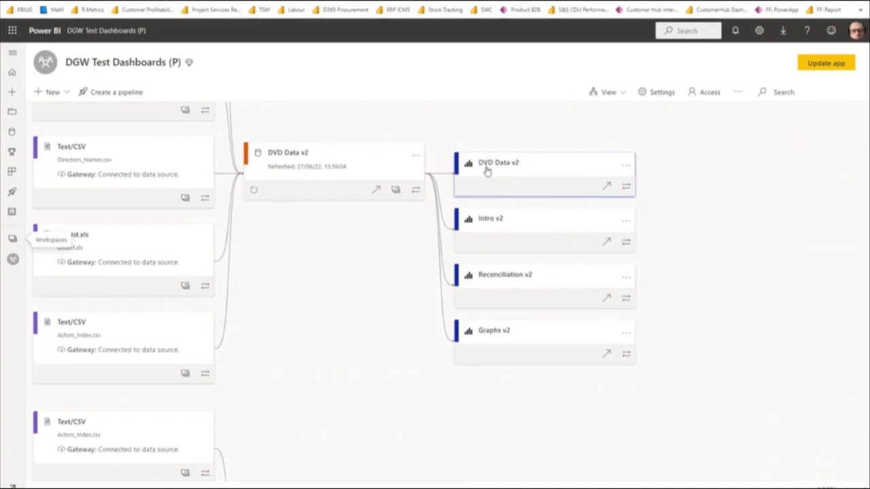
pyautogui.scroll(1, 486, 175)
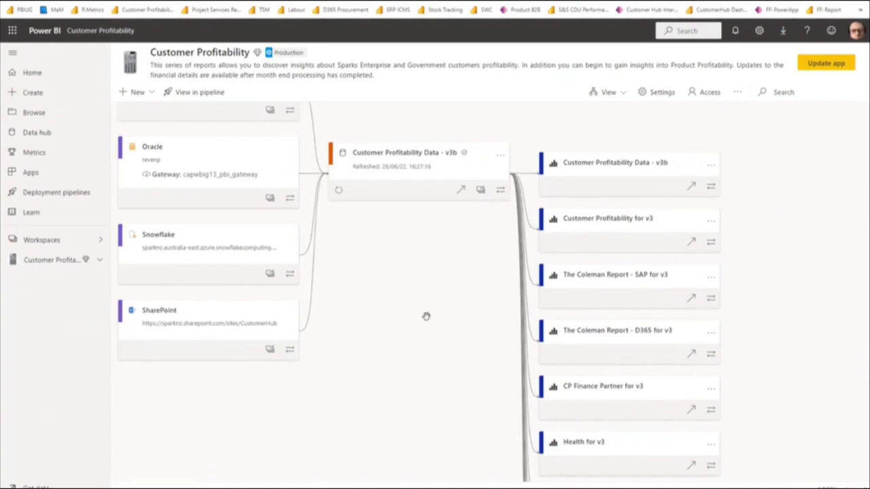
# Examine the Customer Profitability workspace lineage from the Customer Profitability Data - v3b dataset to its connected v3 reports.
pyautogui.scroll(-3, 428, 309)
pyautogui.scroll(-1, 434, 309)
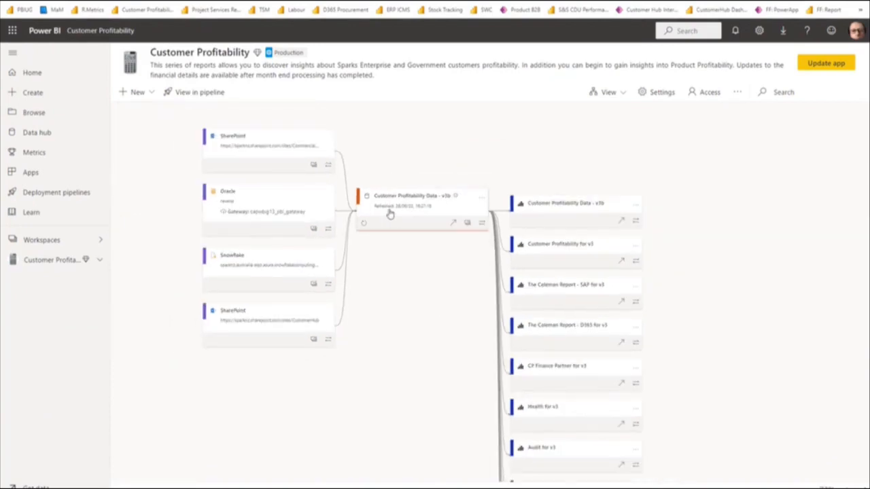
pyautogui.scroll(-3, 687, 231)
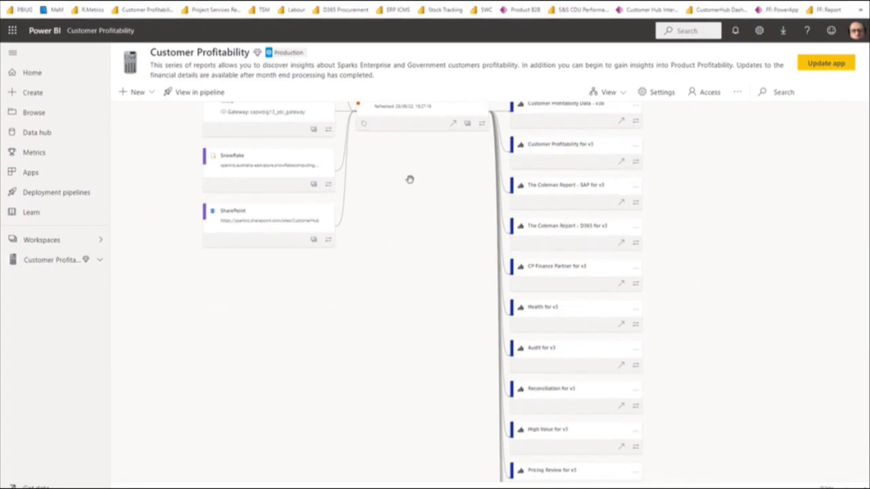
pyautogui.scroll(2, 410, 178)
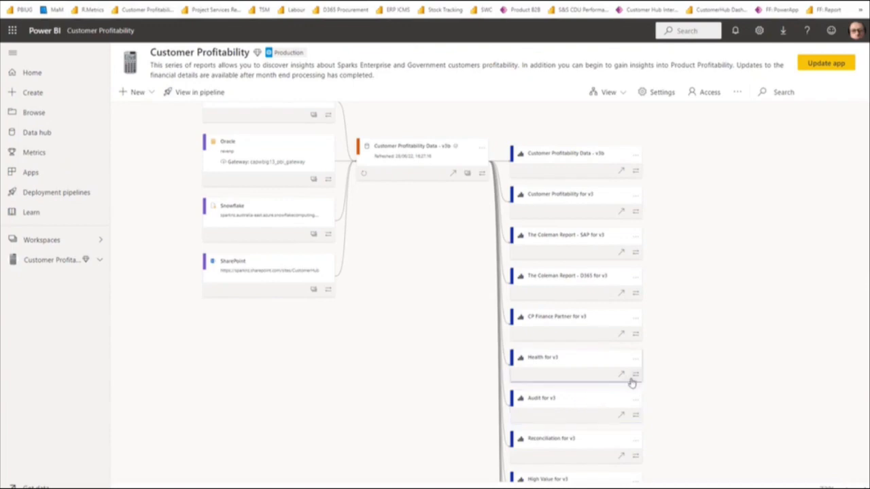
pyautogui.scroll(-1, 711, 396)
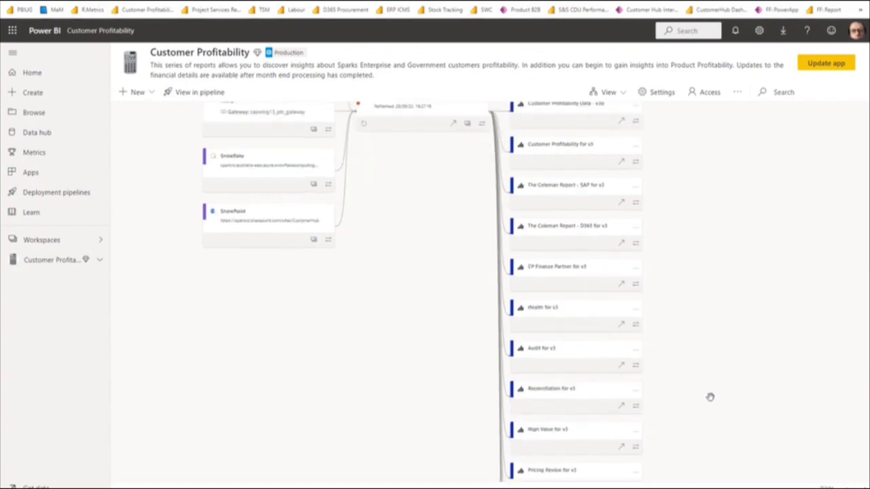
pyautogui.scroll(1, 703, 220)
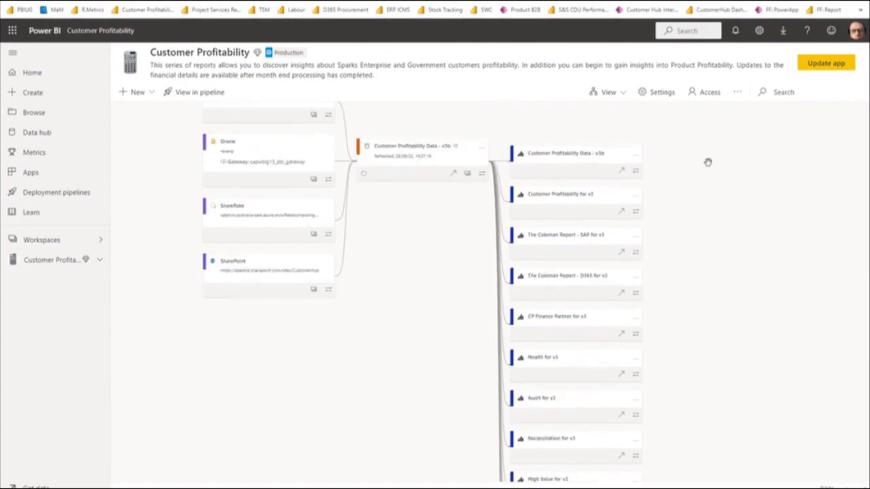
# Check the details of the Customer Profitability Data - v3b report, close them, and review the remaining reports in the lineage.
pyautogui.click(543, 159)
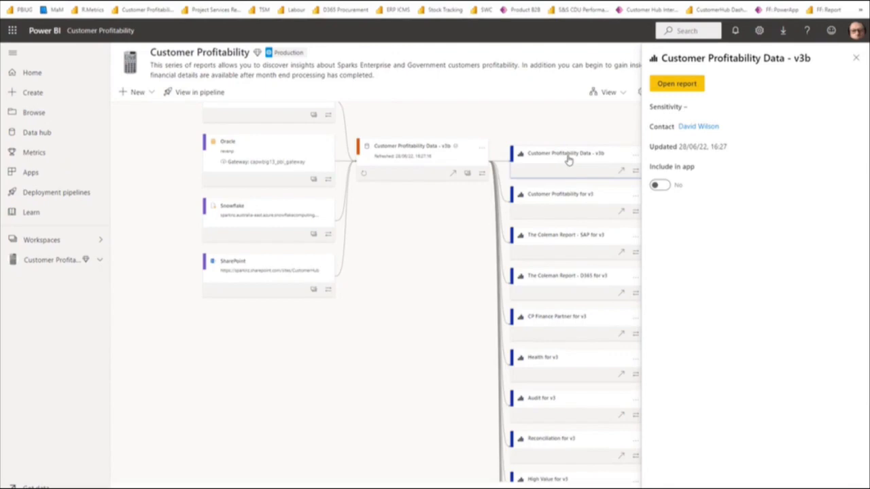
pyautogui.click(425, 275)
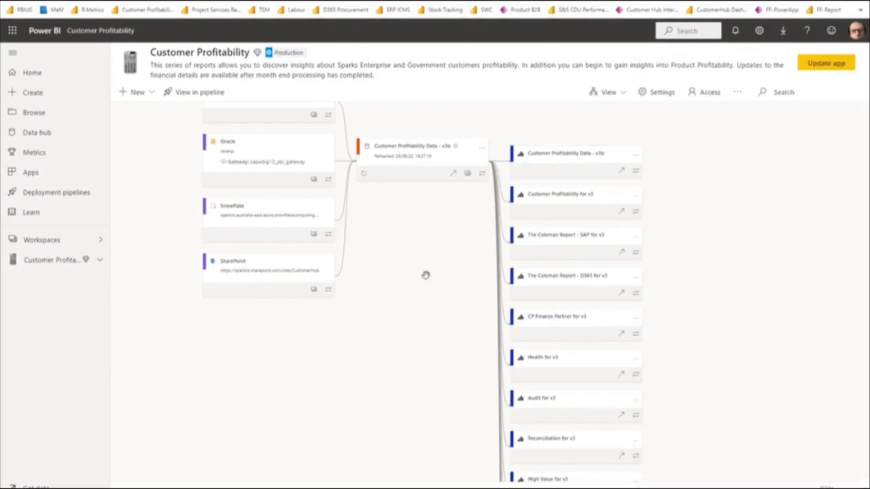
pyautogui.scroll(-3, 598, 323)
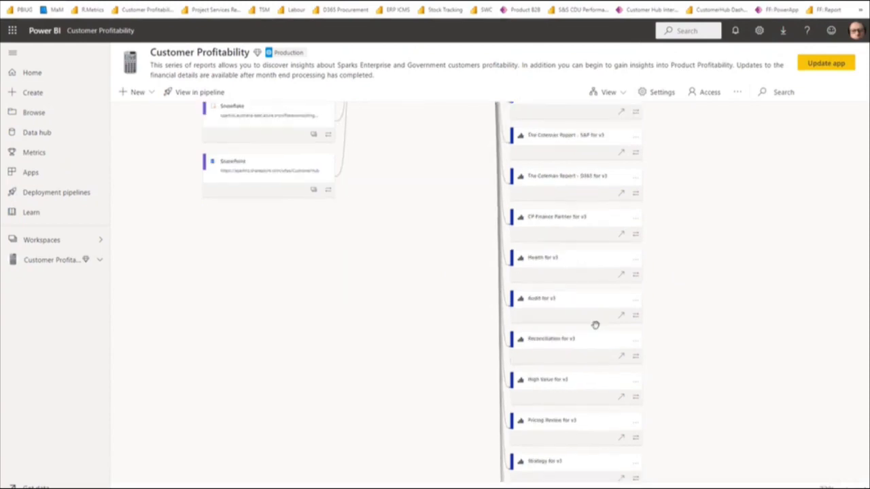
pyautogui.scroll(3, 596, 326)
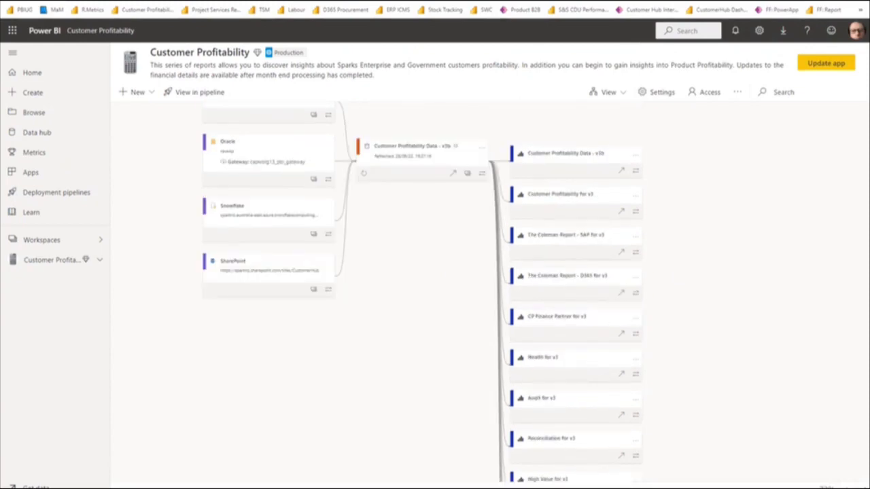
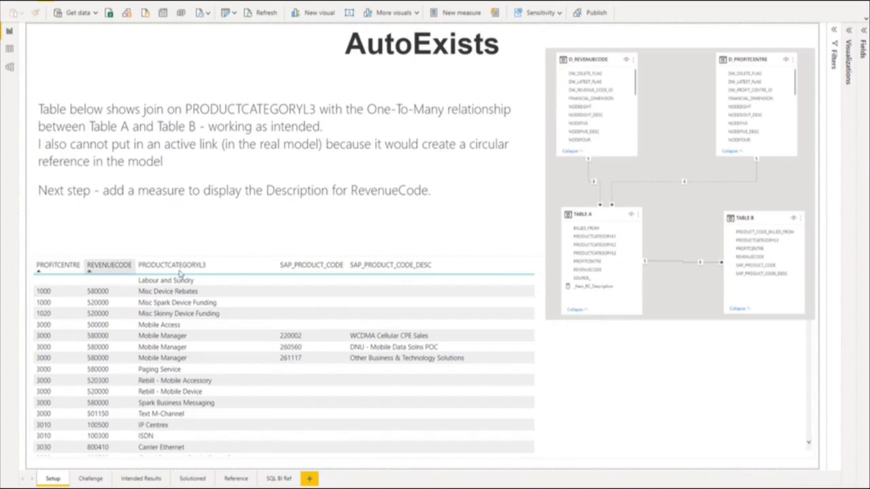
# In Power BI Desktop, select the Setup page's table, list the TABLE B fields it uses, and look through its rows.
pyautogui.click(274, 262)
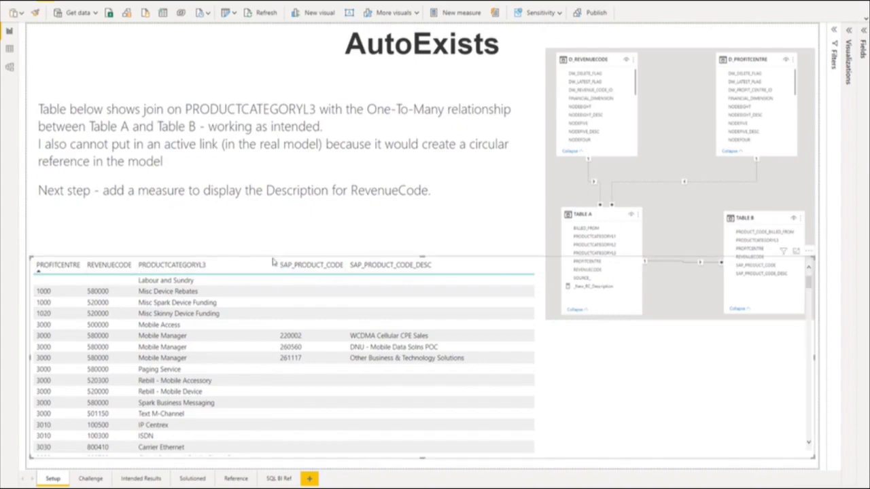
pyautogui.click(863, 41)
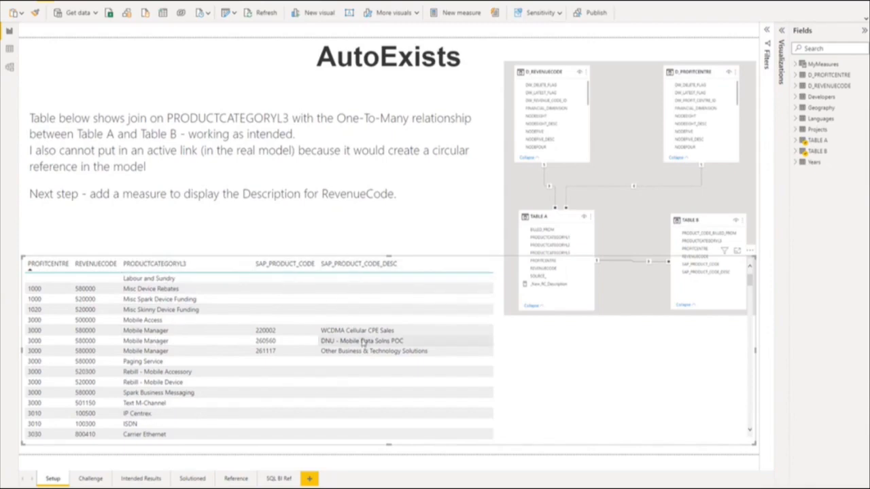
pyautogui.click(796, 152)
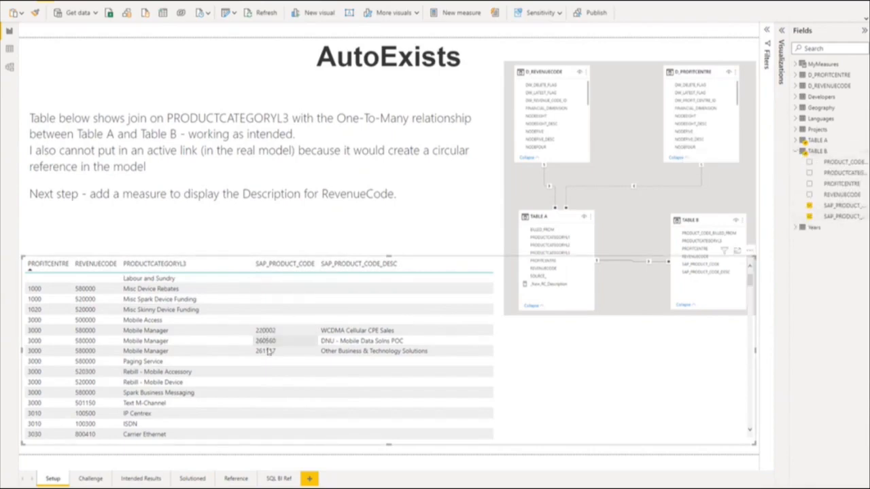
pyautogui.click(750, 407)
pyautogui.click(750, 407)
pyautogui.click(751, 407)
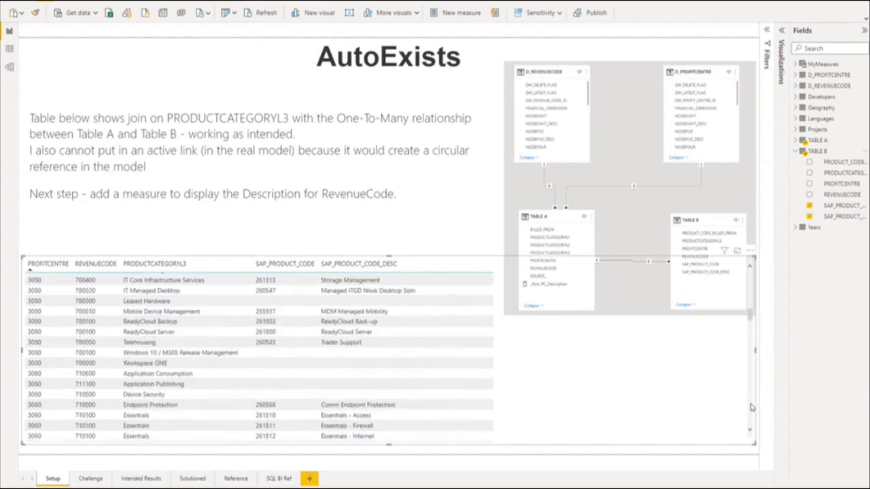
pyautogui.click(750, 307)
pyautogui.click(750, 307)
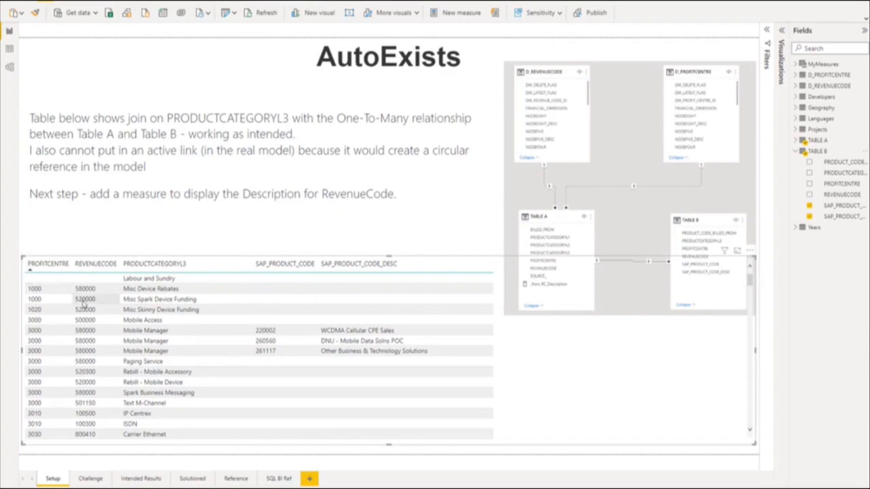
# On the Challenge page, select the table and open TABLE A's _New_RC_Description measure with its DAX formula enlarged for reading.
pyautogui.click(90, 479)
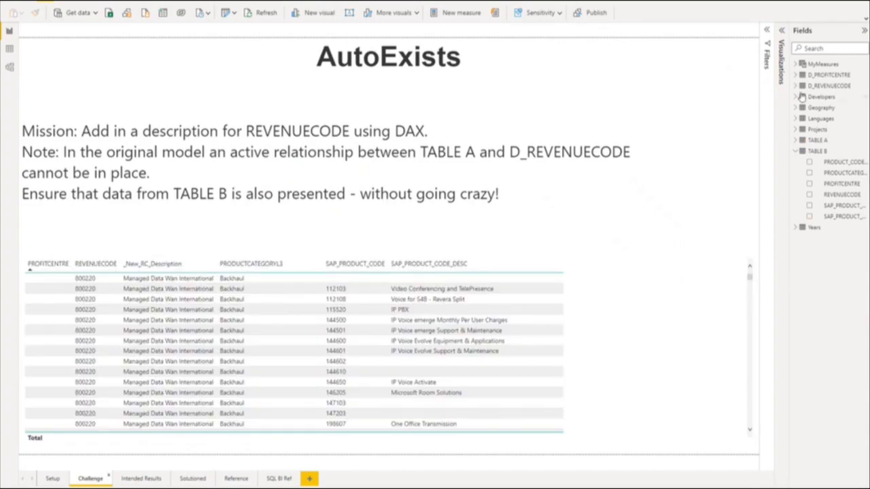
pyautogui.click(643, 266)
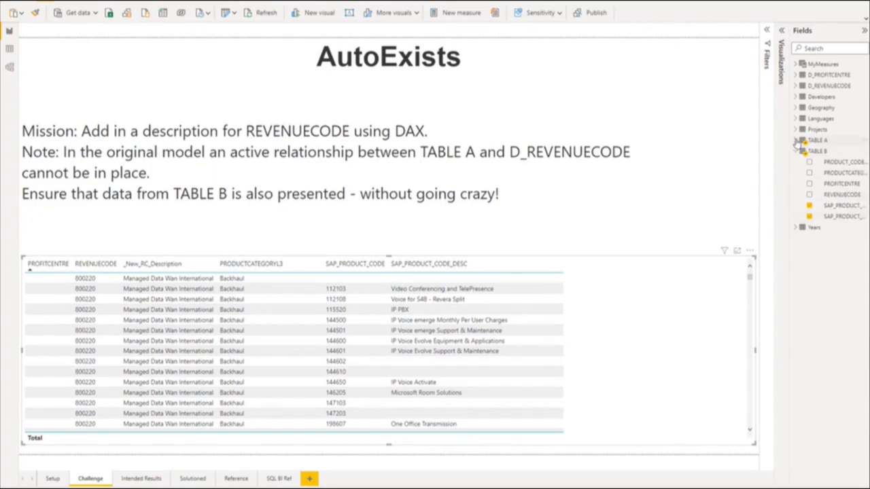
pyautogui.click(796, 140)
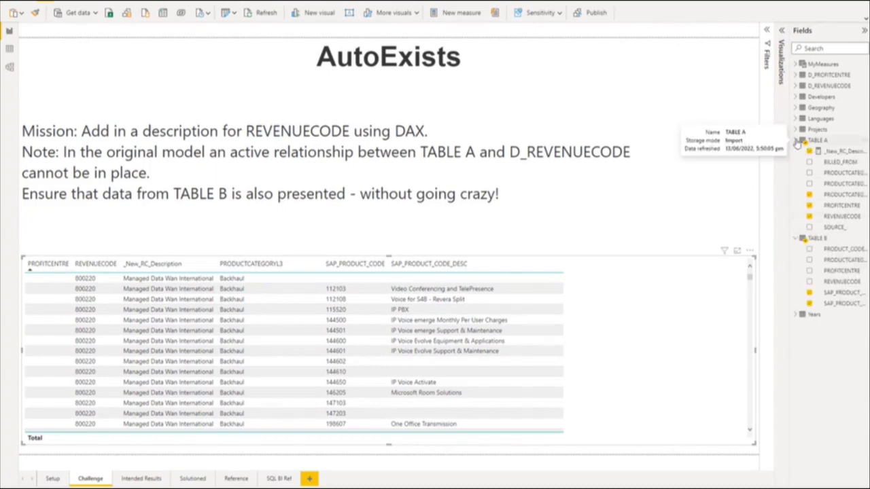
pyautogui.click(846, 152)
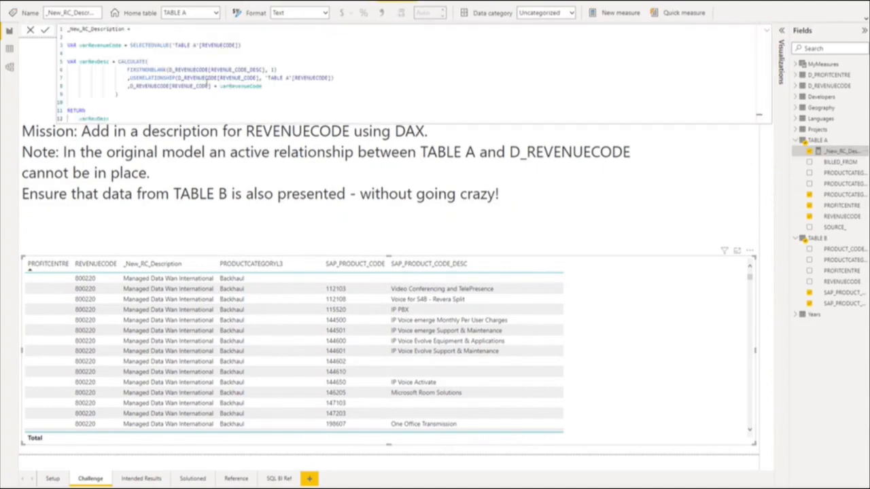
pyautogui.scroll(6, 208, 86)
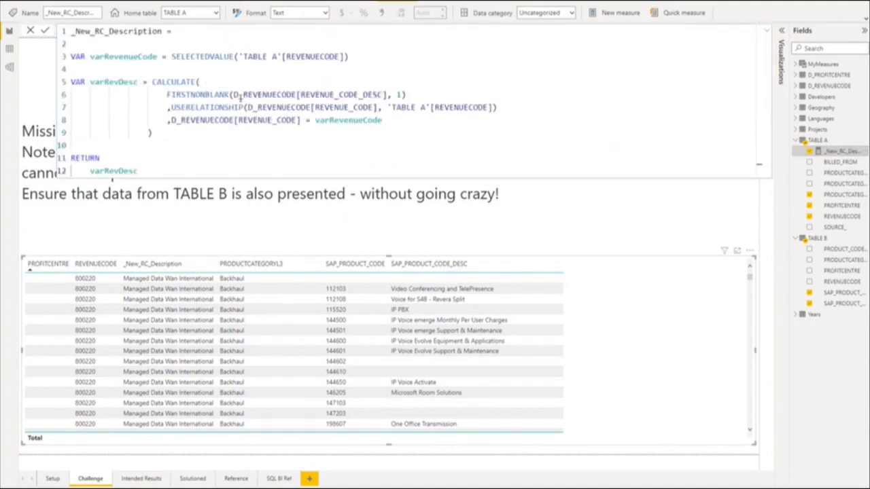
pyautogui.scroll(3, 248, 98)
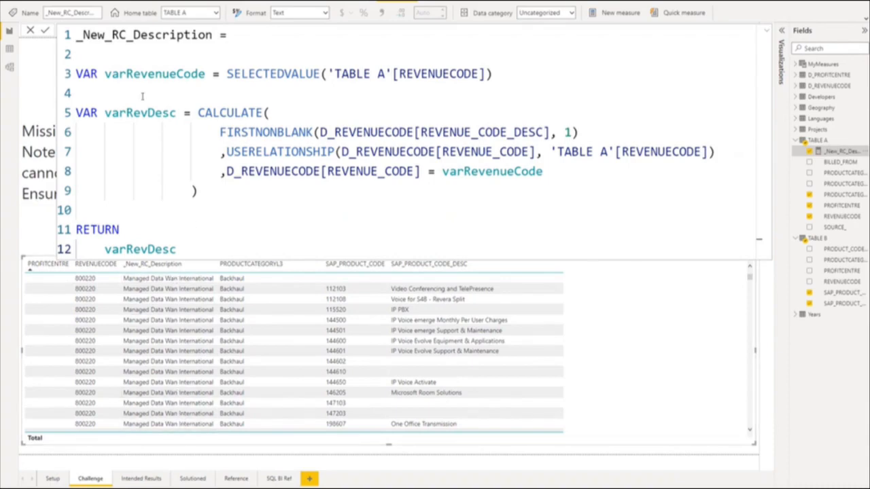
# Review the measure's SELECTEDVALUE, CALCULATE, FIRSTNONBLANK, USERELATIONSHIP and revenue code filter expressions by highlighting them, then collapse the formula.
pyautogui.moveTo(140, 74); pyautogui.dragTo(320, 74)
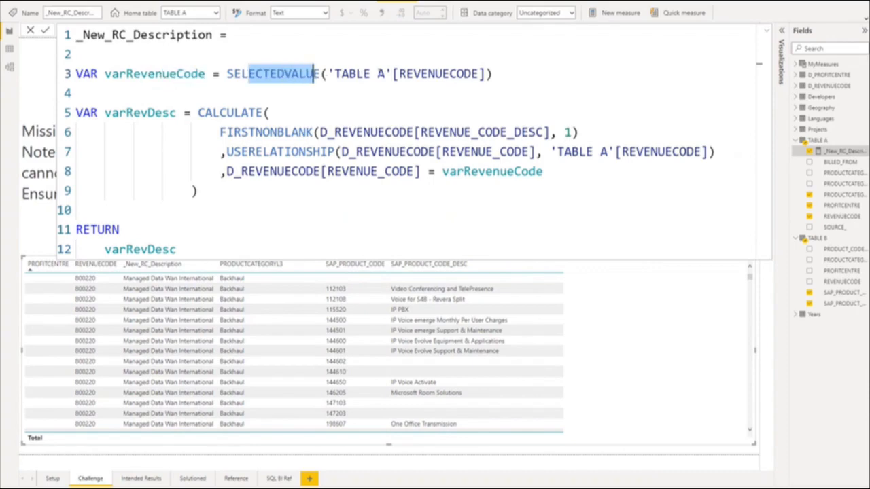
pyautogui.moveTo(392, 74); pyautogui.dragTo(485, 73)
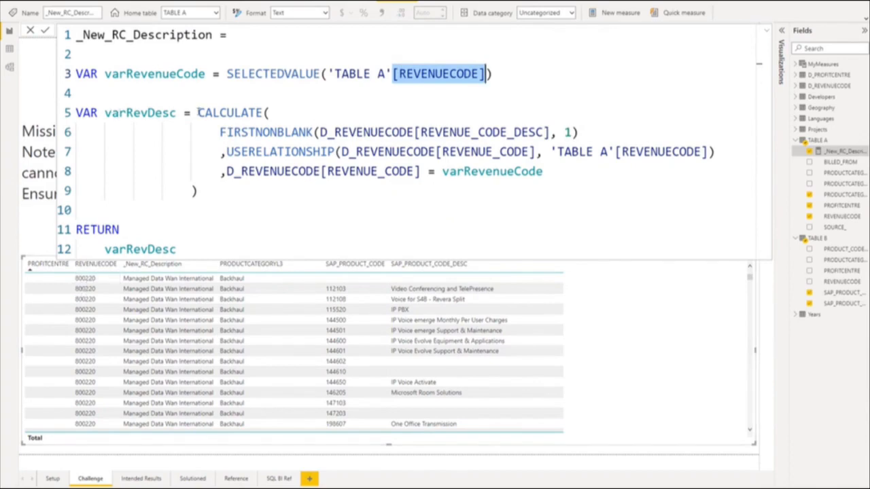
pyautogui.moveTo(199, 112); pyautogui.dragTo(270, 113)
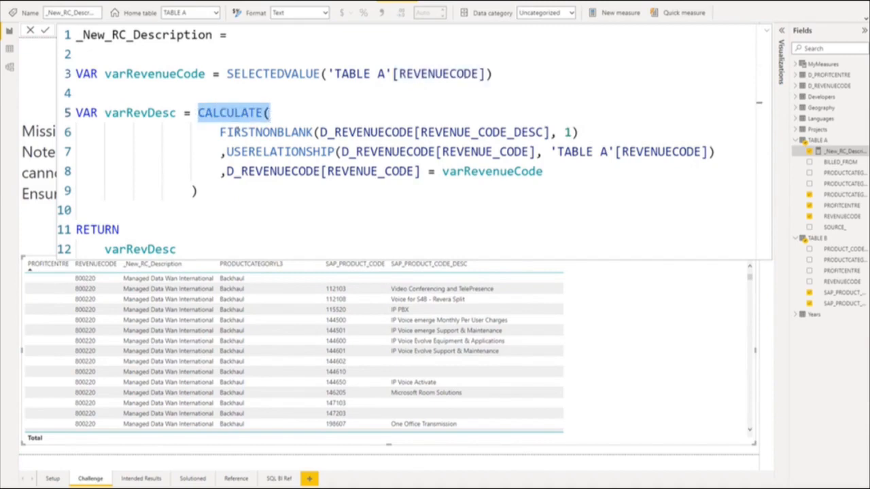
pyautogui.moveTo(220, 132); pyautogui.dragTo(285, 131)
pyautogui.moveTo(362, 131); pyautogui.dragTo(545, 132)
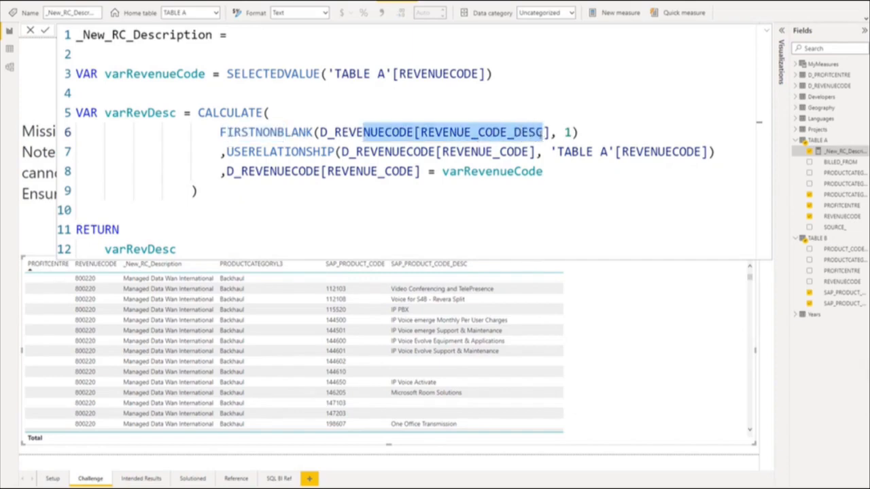
pyautogui.moveTo(270, 152); pyautogui.dragTo(715, 152)
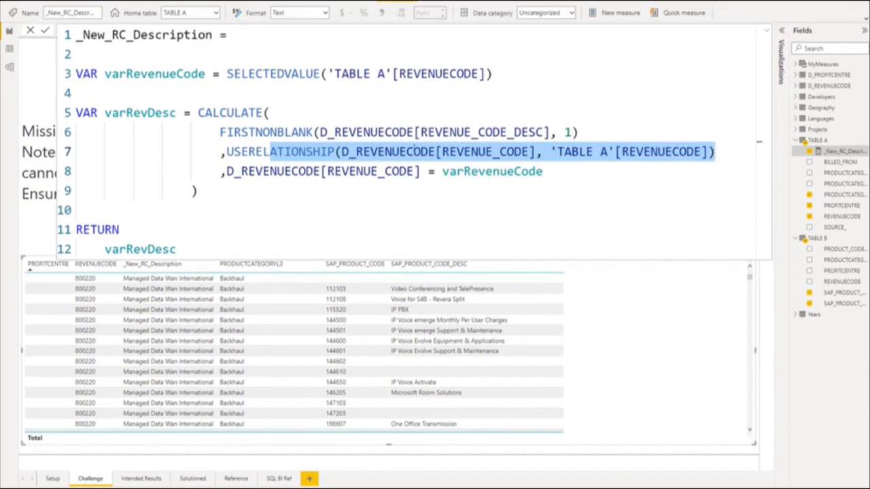
pyautogui.moveTo(262, 171); pyautogui.dragTo(544, 174)
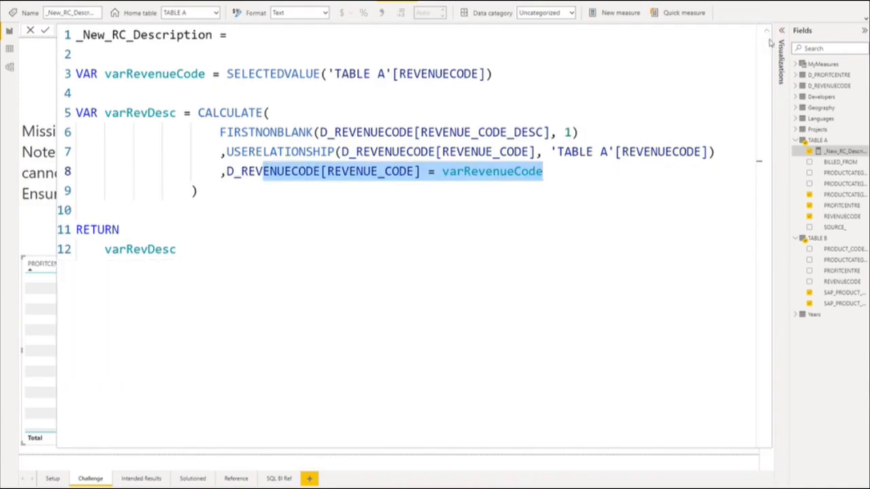
pyautogui.click(765, 31)
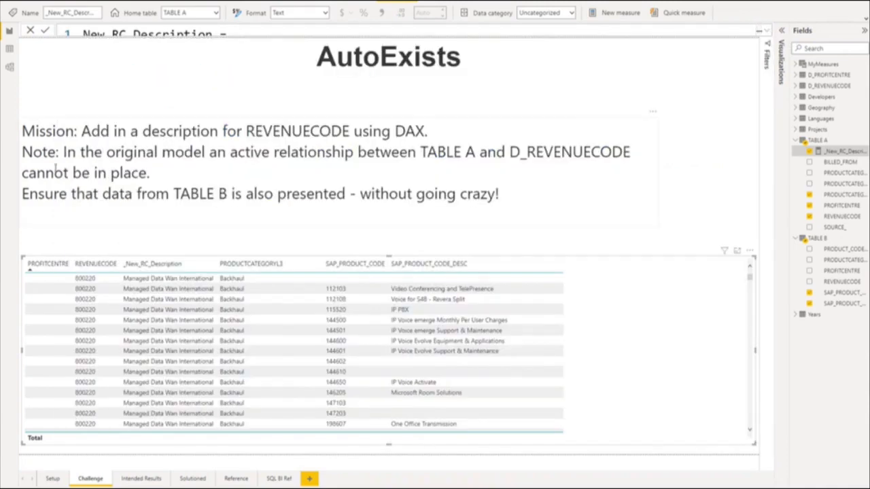
# View the Intended Results page, then read through the AutoExists notes on the Solutioned page, highlighting each point.
pyautogui.click(139, 479)
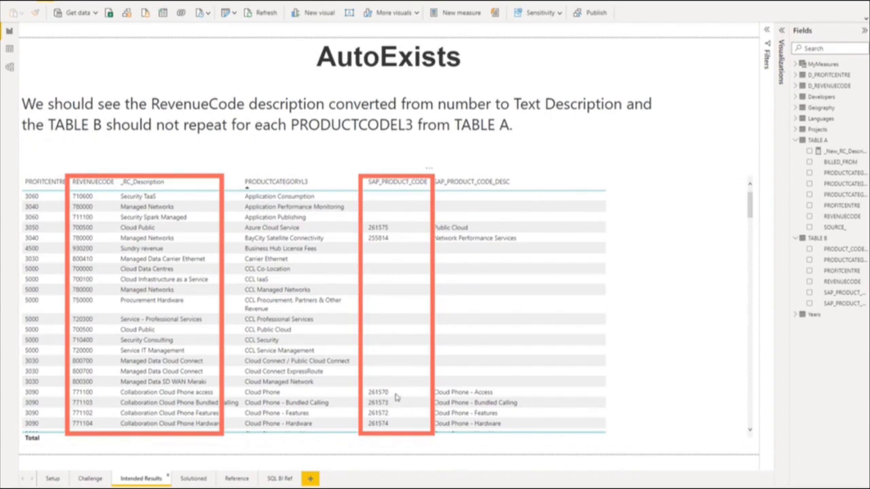
pyautogui.click(195, 479)
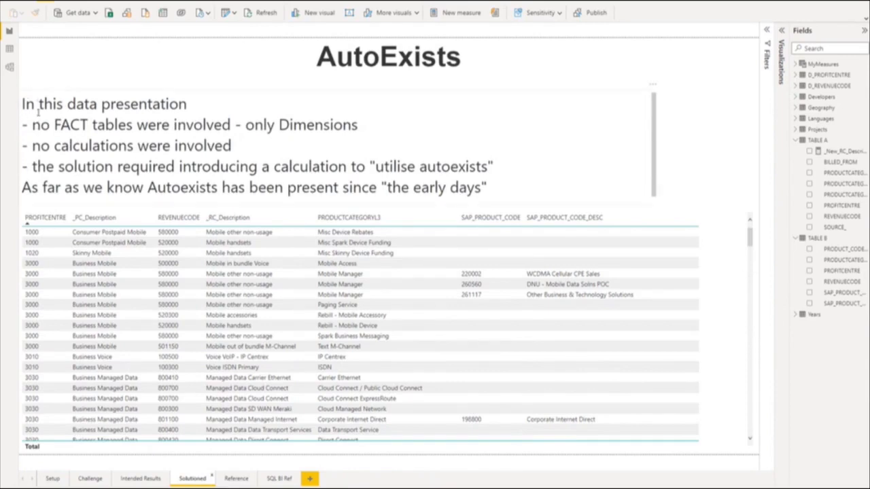
pyautogui.moveTo(51, 125); pyautogui.dragTo(343, 125)
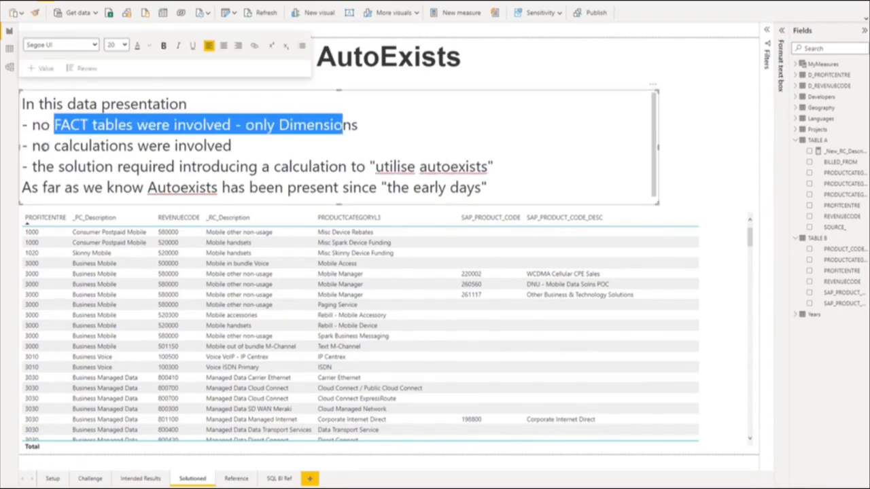
pyautogui.moveTo(33, 145); pyautogui.dragTo(243, 148)
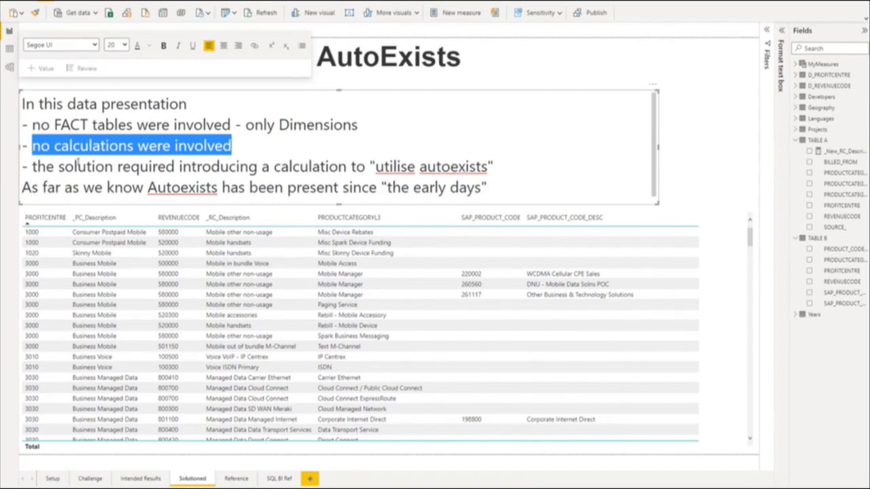
pyautogui.click(33, 166)
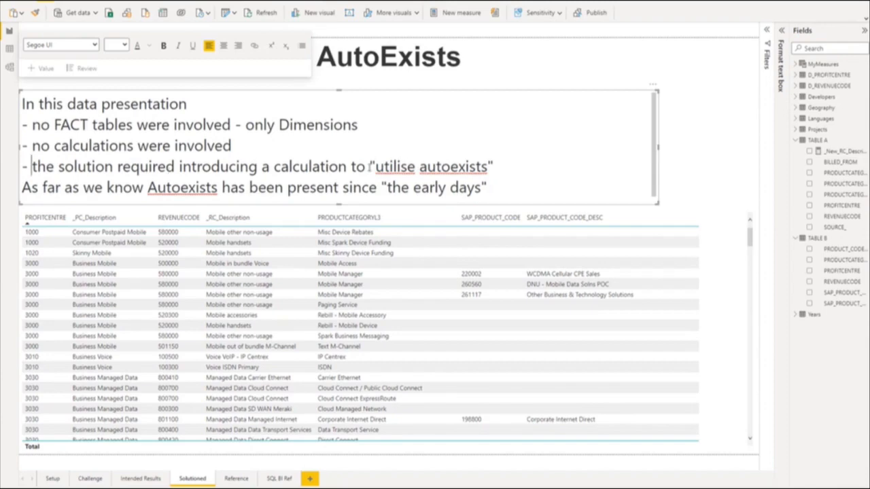
pyautogui.moveTo(418, 166); pyautogui.dragTo(488, 167)
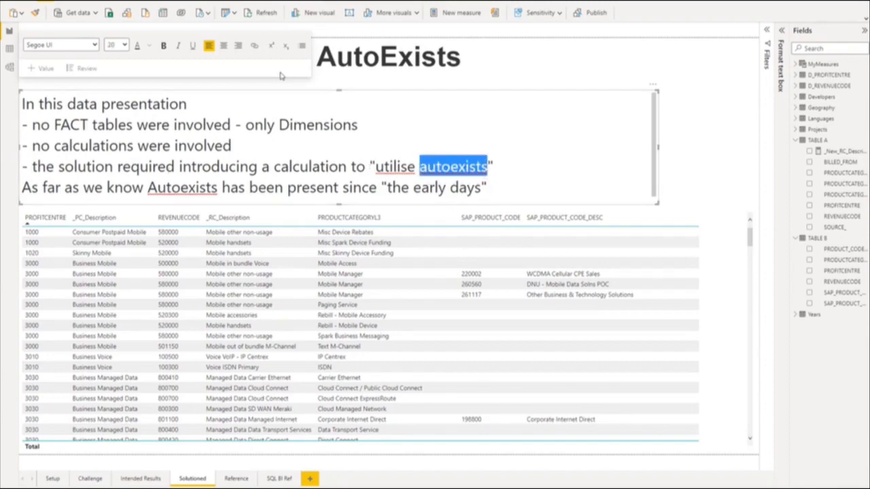
pyautogui.click(678, 137)
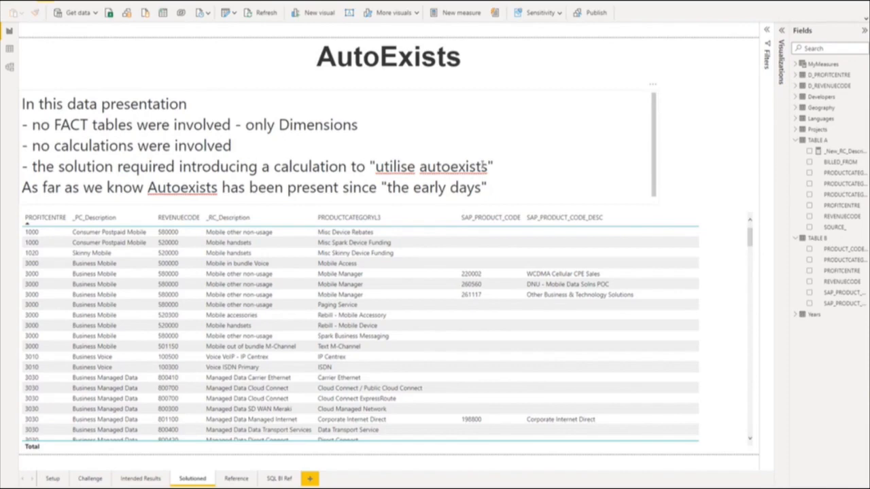
pyautogui.moveTo(488, 167); pyautogui.dragTo(375, 167)
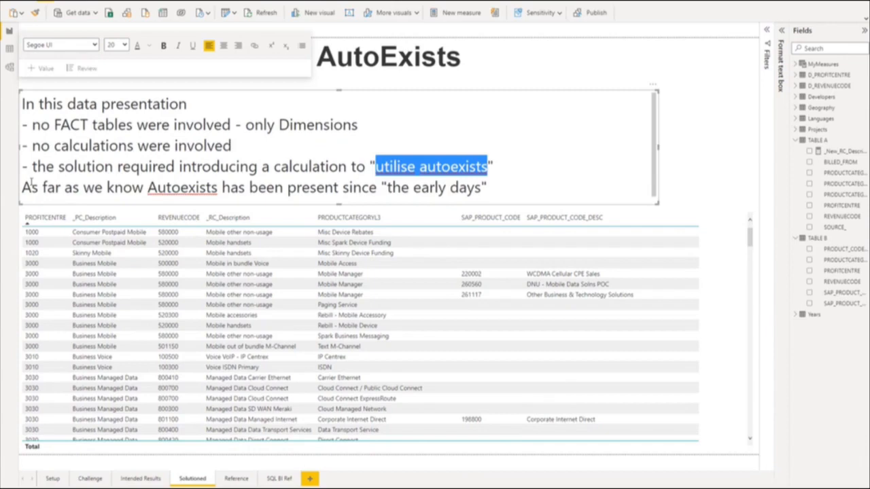
pyautogui.moveTo(39, 190); pyautogui.dragTo(481, 191)
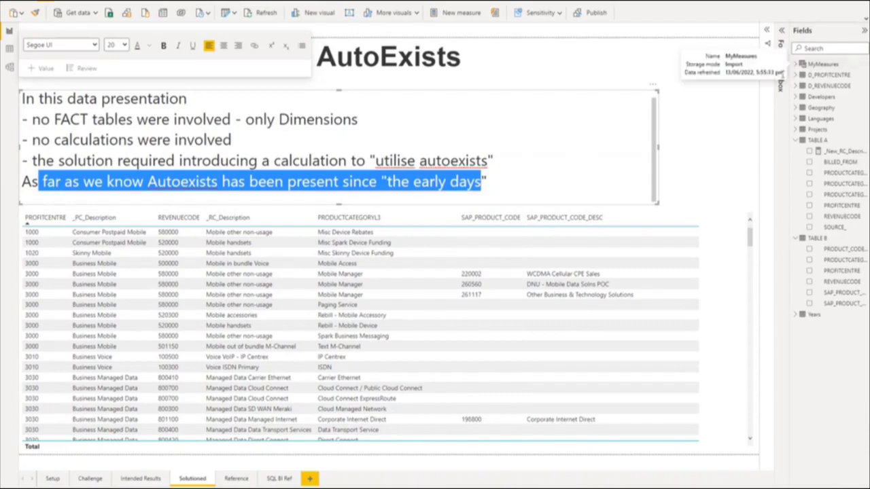
# Expand MyMeasures, select the Solutioned page's table, and open the _RC_Description measure with its full DAX formula expanded.
pyautogui.click(798, 65)
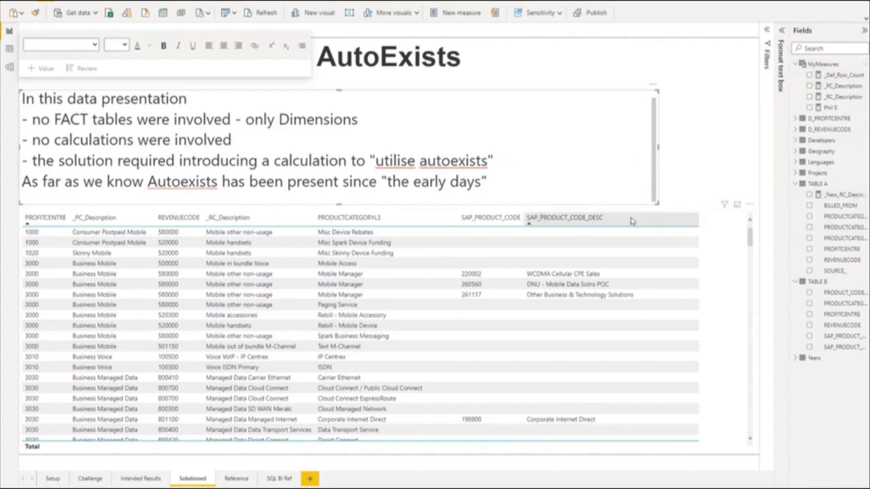
pyautogui.click(664, 214)
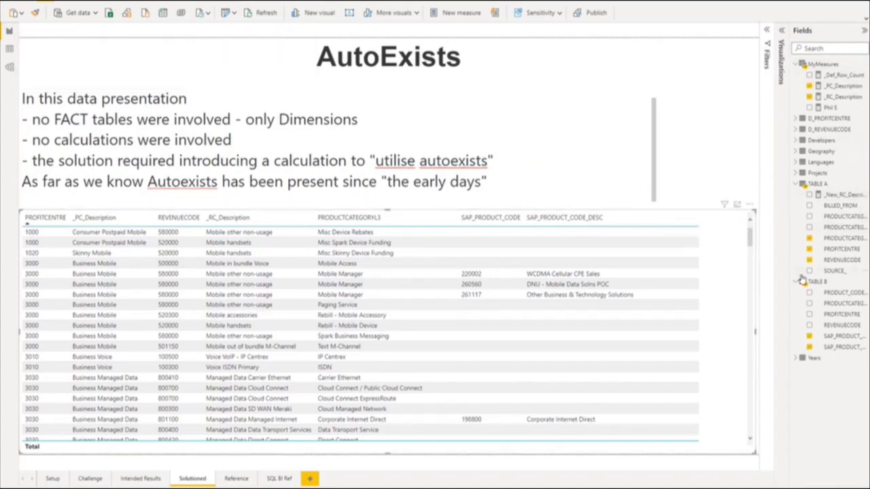
pyautogui.click(843, 97)
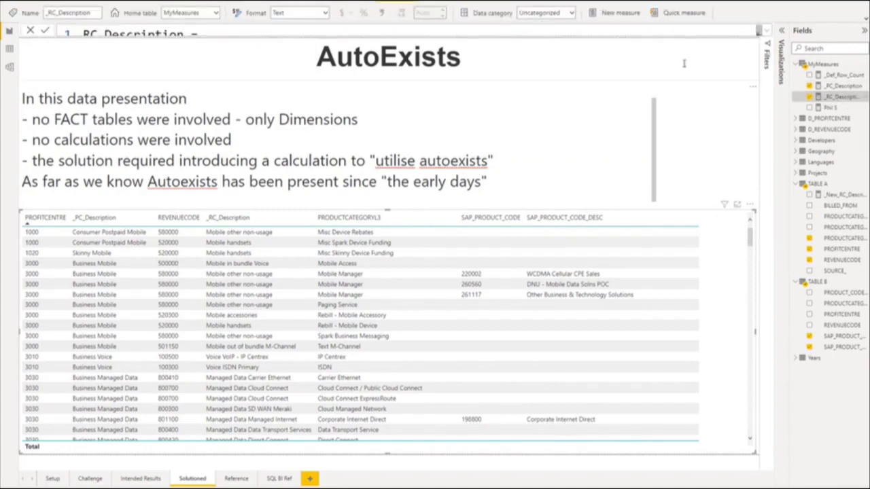
pyautogui.click(763, 34)
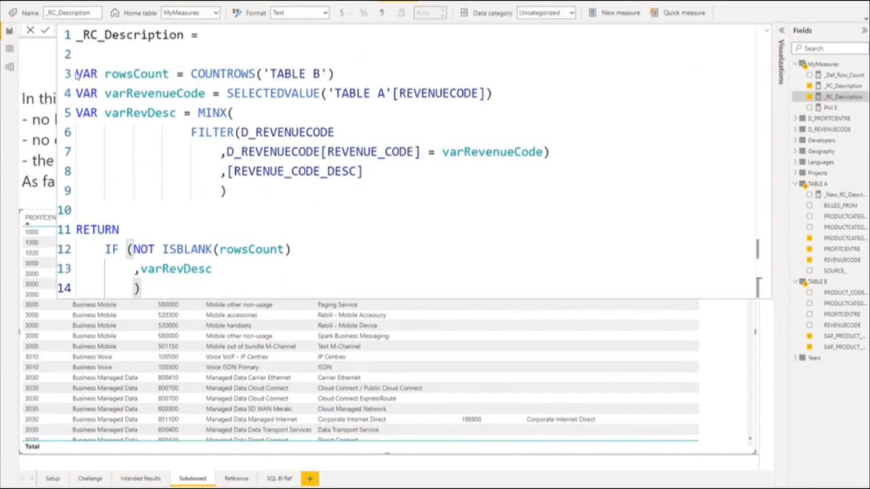
# Review the measure's rowsCount, varRevenueCode, MINX/FILTER and RETURN expressions by highlighting them, then collapse the formula.
pyautogui.moveTo(76, 73); pyautogui.dragTo(334, 73)
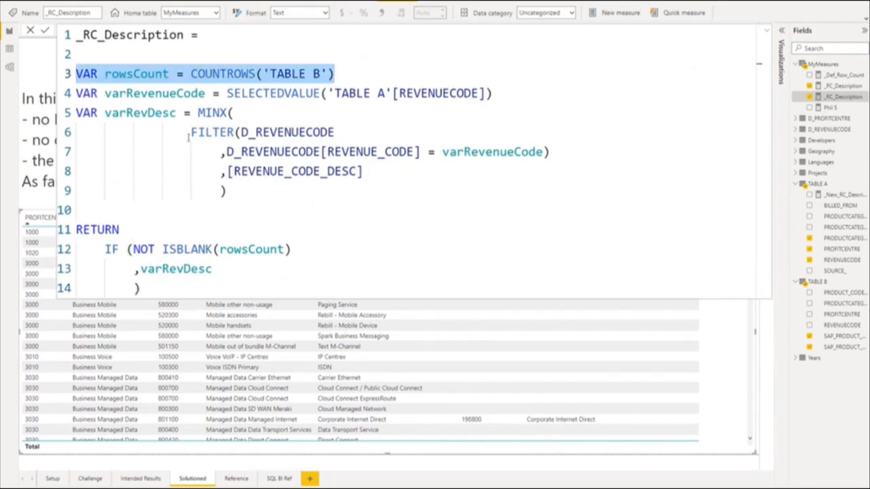
pyautogui.moveTo(117, 91); pyautogui.dragTo(495, 93)
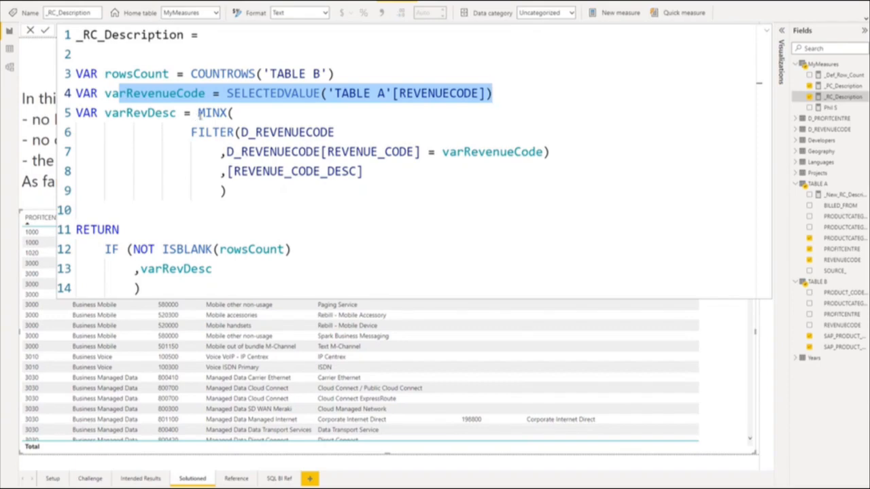
pyautogui.click(197, 113)
pyautogui.moveTo(203, 131)
pyautogui.mouseDown()
pyautogui.moveTo(314, 171)
pyautogui.moveTo(363, 172)
pyautogui.moveTo(293, 171)
pyautogui.moveTo(192, 131)
pyautogui.moveTo(205, 120)
pyautogui.mouseUp()
pyautogui.click(367, 173)
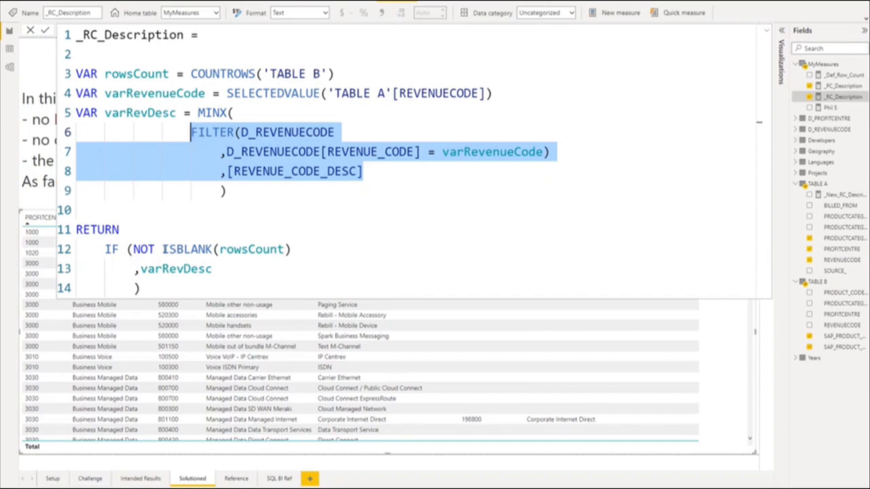
pyautogui.moveTo(219, 249); pyautogui.dragTo(278, 250)
pyautogui.moveTo(216, 271); pyautogui.dragTo(147, 269)
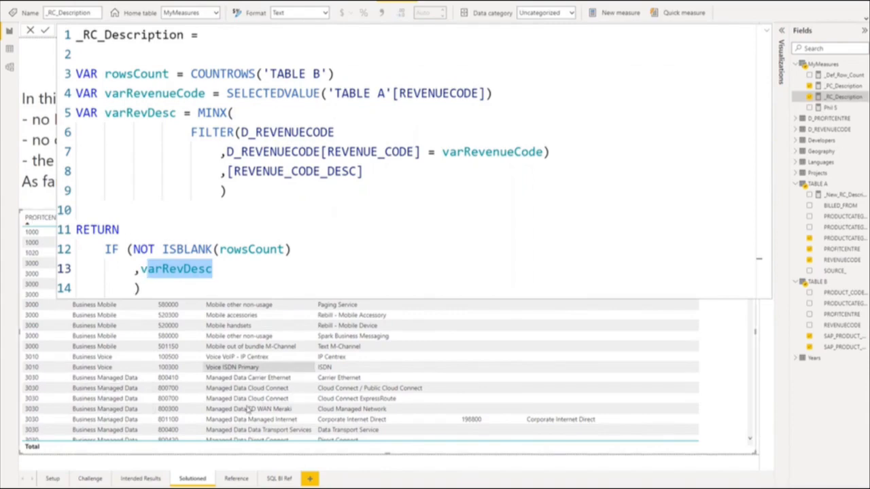
pyautogui.click(766, 32)
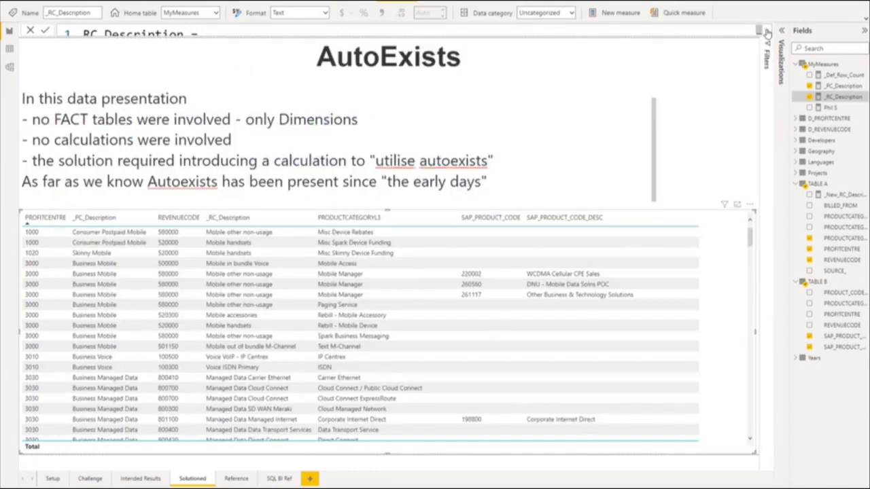
# On the Reference page, highlight the sqlbi.com article link for Understanding DAX Auto-Exist.
pyautogui.click(237, 478)
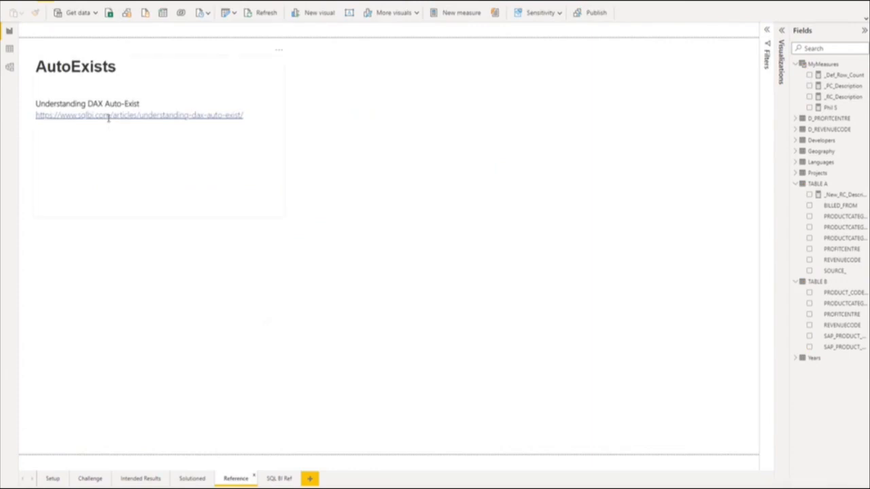
pyautogui.click(246, 114)
pyautogui.moveTo(246, 115); pyautogui.dragTo(35, 115)
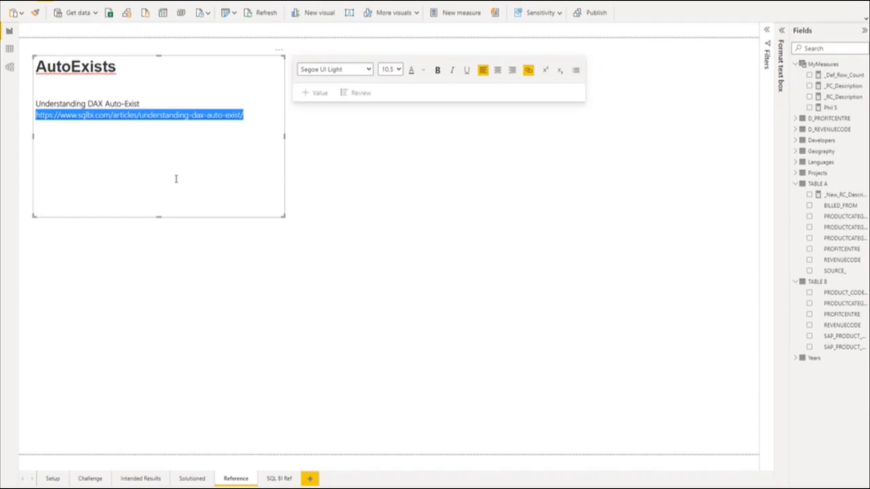
pyautogui.click(225, 129)
pyautogui.moveTo(246, 116); pyautogui.dragTo(38, 119)
pyautogui.hotkey('alt', 'Tab')
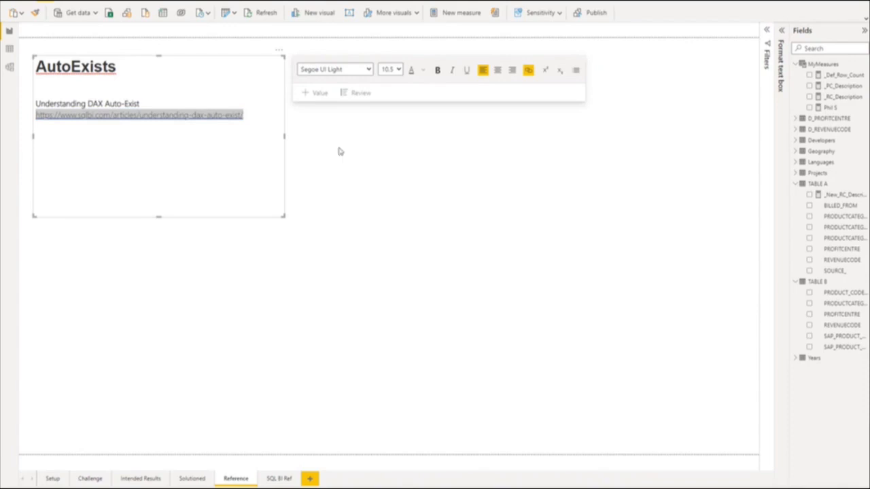
# View the SQL BI Ref page's sample tables, then go back through the Reference page to the Solutioned page.
pyautogui.click(278, 479)
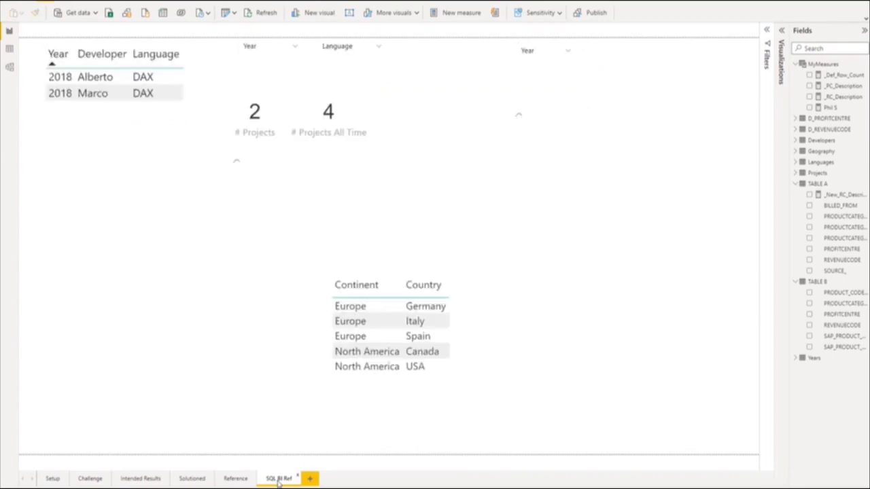
pyautogui.click(233, 479)
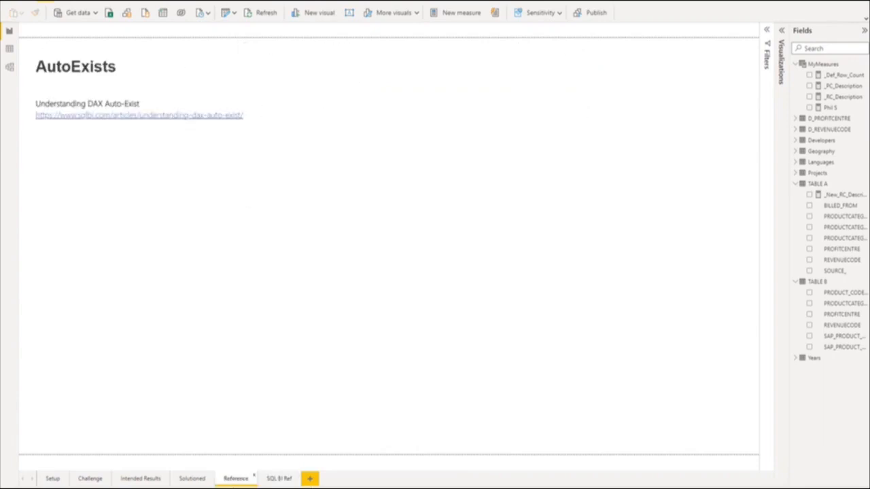
pyautogui.click(187, 479)
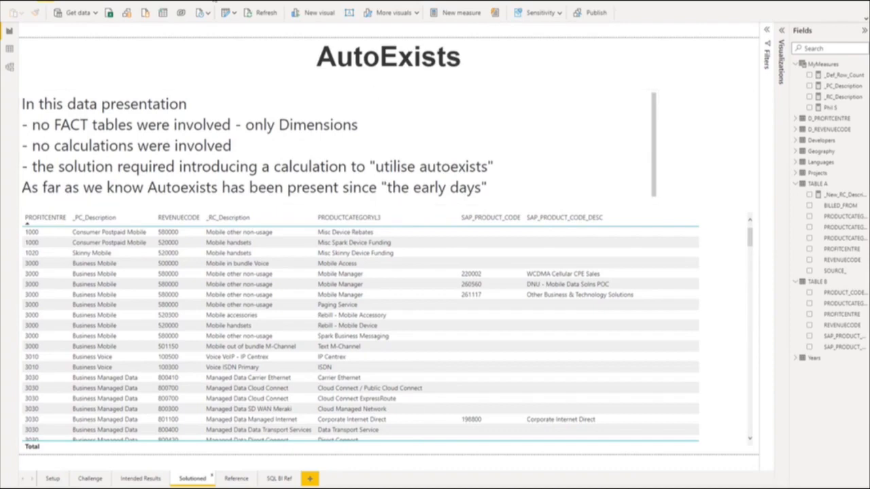
# Launch Tabular Editor from the external tools, enlarge its window and move it so its title bar is visible.
pyautogui.click(213, 2)
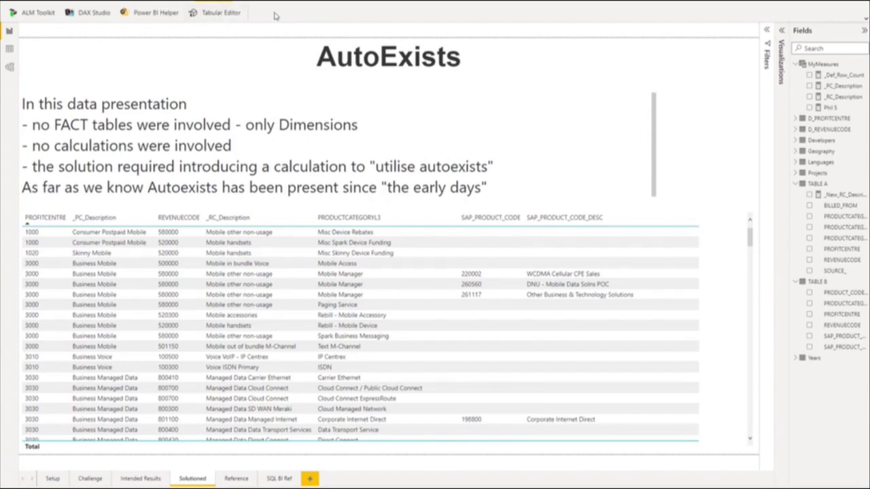
pyautogui.click(212, 15)
pyautogui.moveTo(605, 484); pyautogui.dragTo(439, 3)
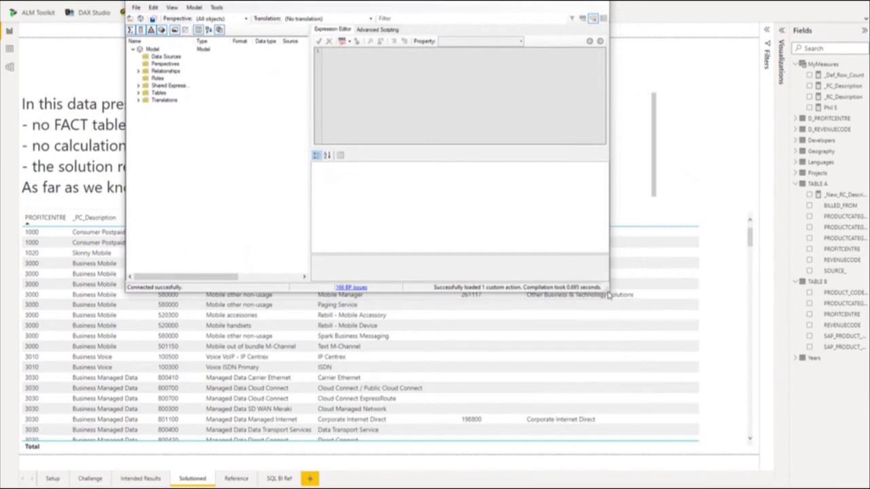
pyautogui.moveTo(608, 291); pyautogui.dragTo(832, 486)
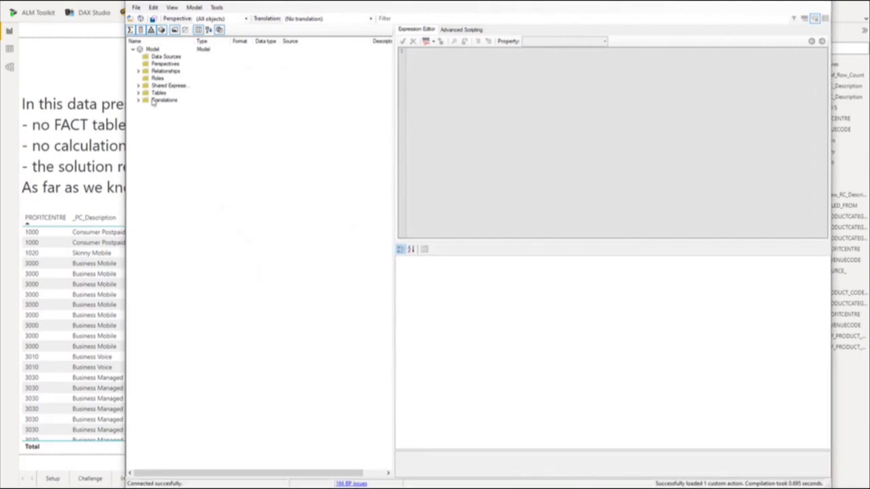
pyautogui.moveTo(480, 2); pyautogui.dragTo(684, 129)
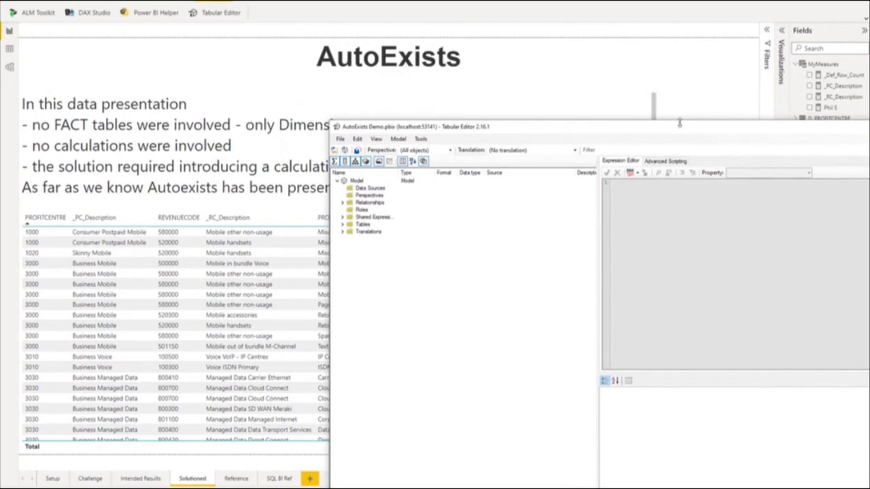
# Check Tabular Editor's preferences for DAX, serialization and the unsupported Power BI features option, then cancel without changes.
pyautogui.click(339, 139)
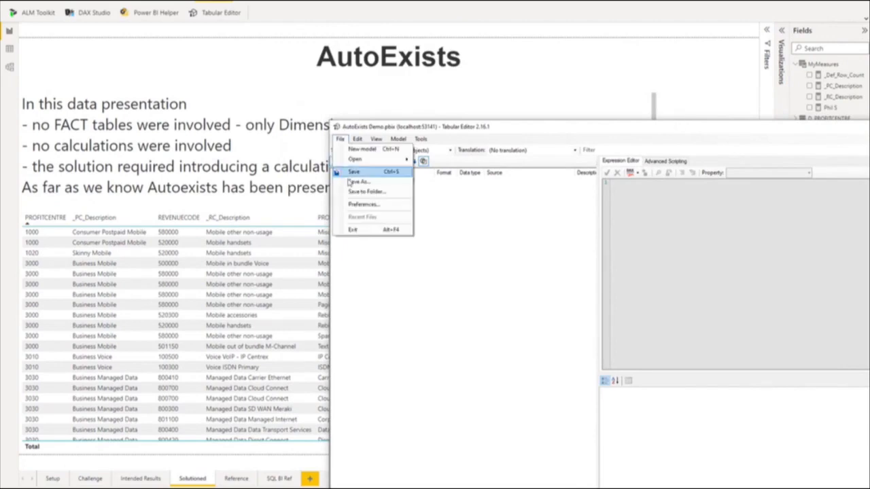
pyautogui.click(363, 203)
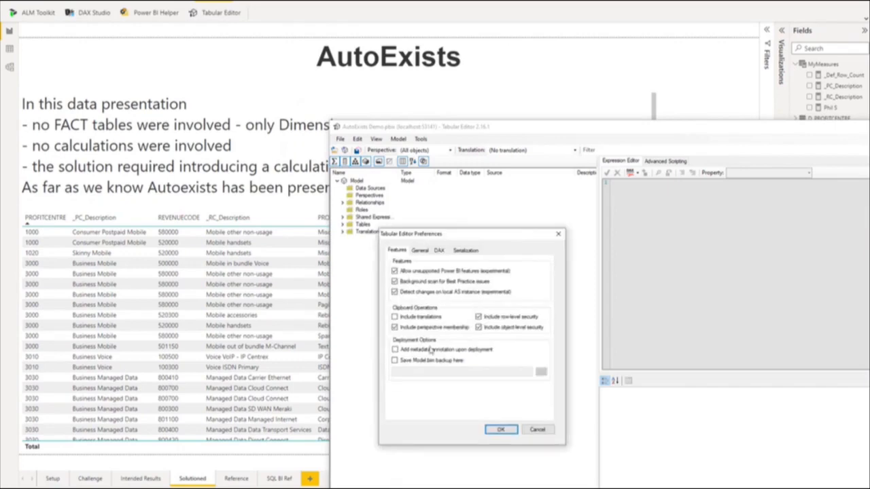
pyautogui.moveTo(430, 354)
pyautogui.click(422, 250)
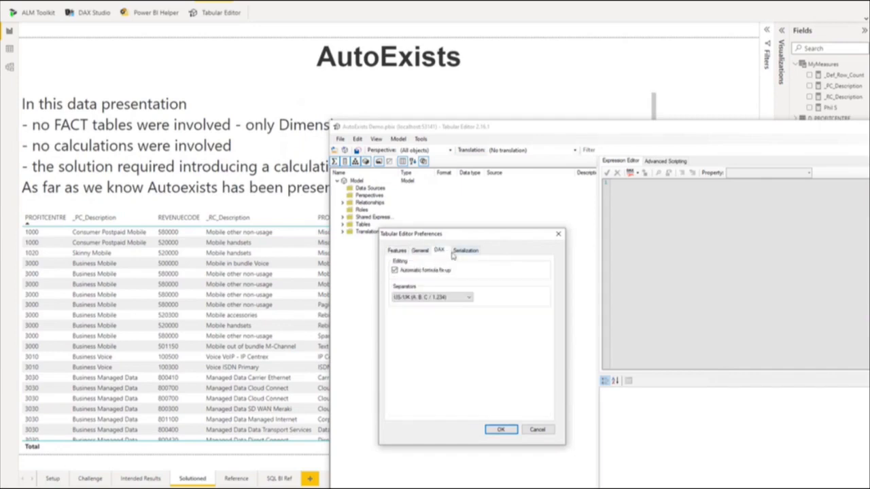
pyautogui.click(465, 251)
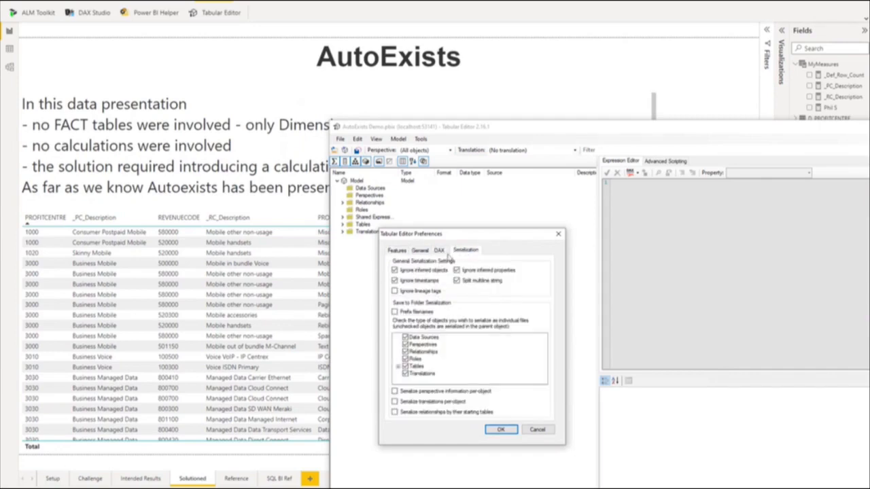
pyautogui.click(398, 251)
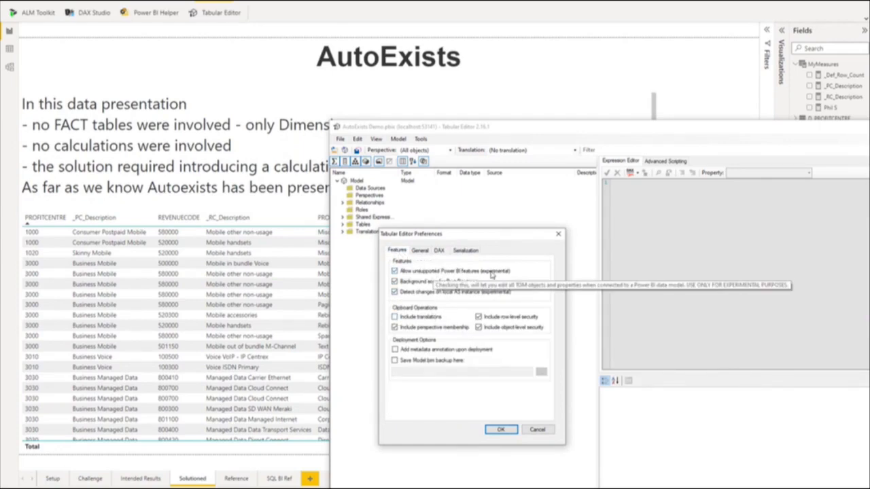
pyautogui.click(540, 428)
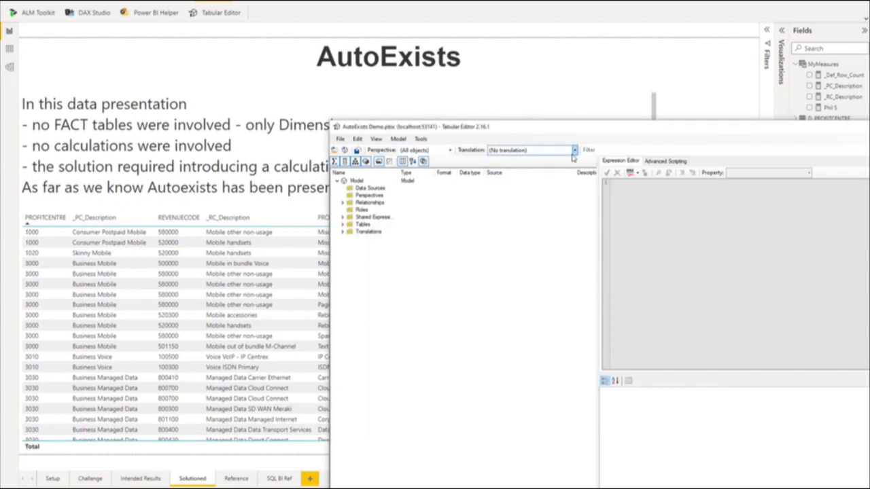
# Reposition the Tabular Editor window, select the Model object and inspect its properties, including Default Measure.
pyautogui.moveTo(591, 136); pyautogui.dragTo(423, 7)
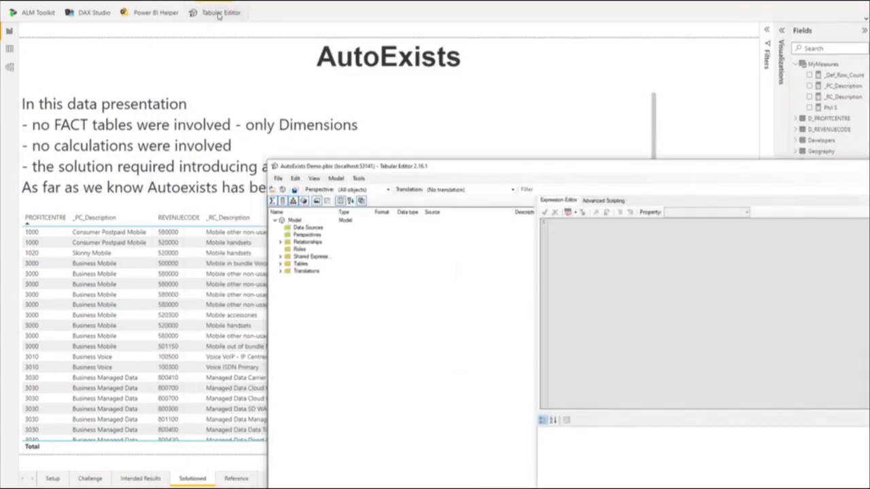
pyautogui.moveTo(450, 167); pyautogui.dragTo(412, 47)
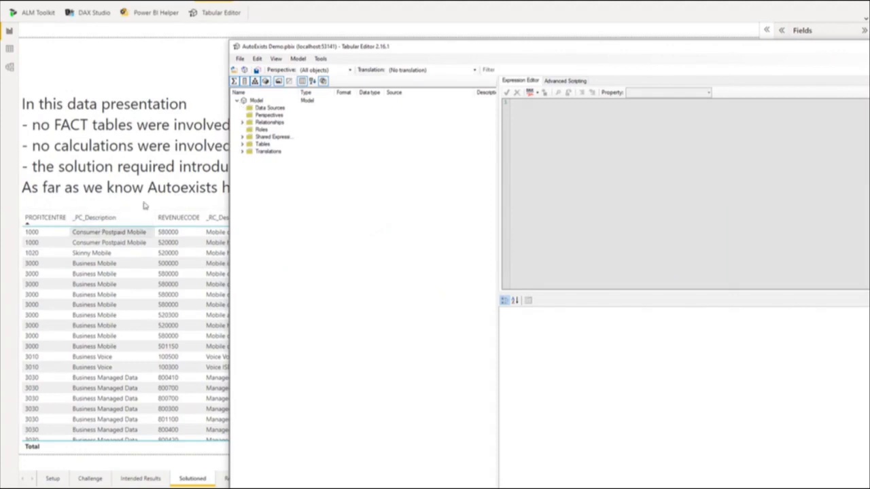
pyautogui.click(257, 101)
pyautogui.moveTo(643, 43); pyautogui.dragTo(449, 0)
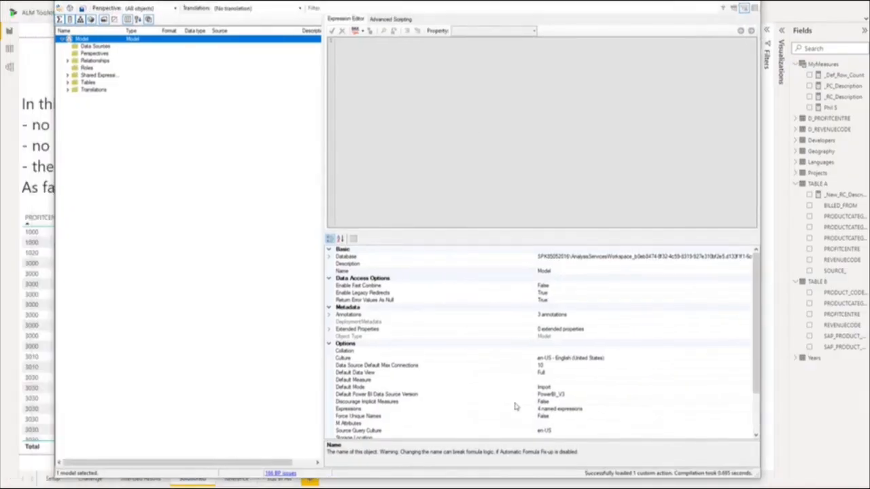
pyautogui.click(360, 382)
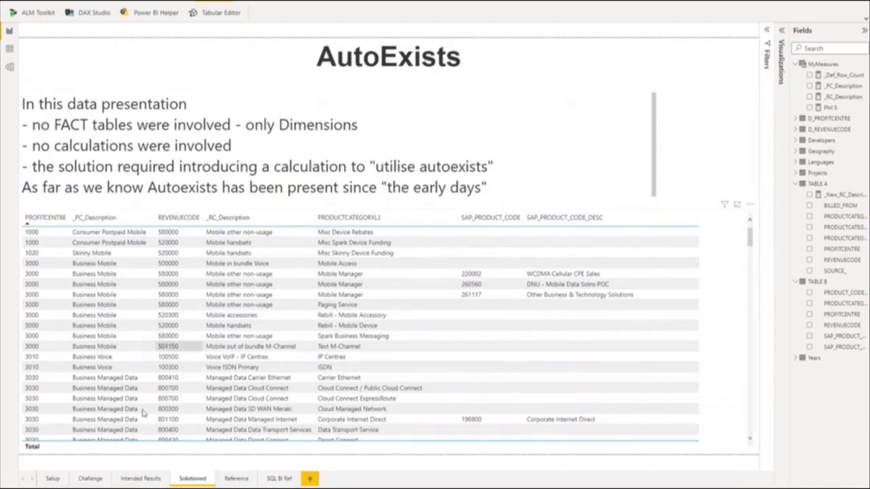
# Back in the Power BI Desktop report, revisit the Challenge page and then the Setup page.
pyautogui.click(90, 478)
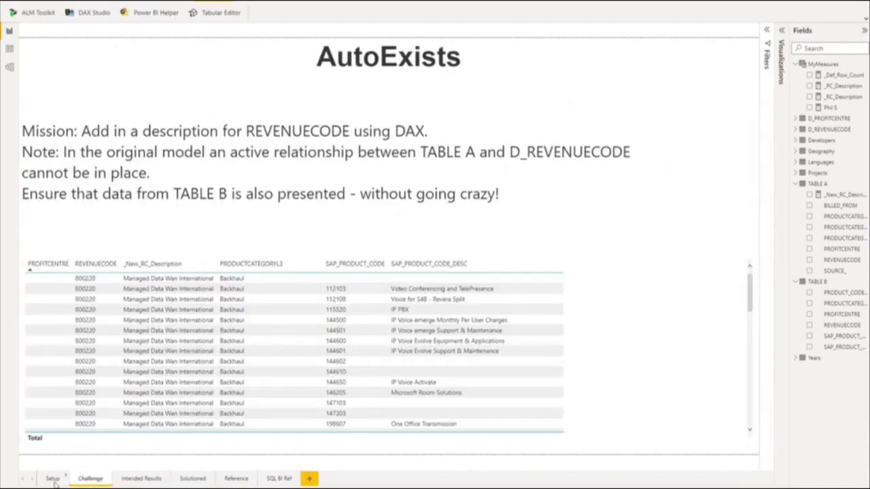
pyautogui.click(52, 478)
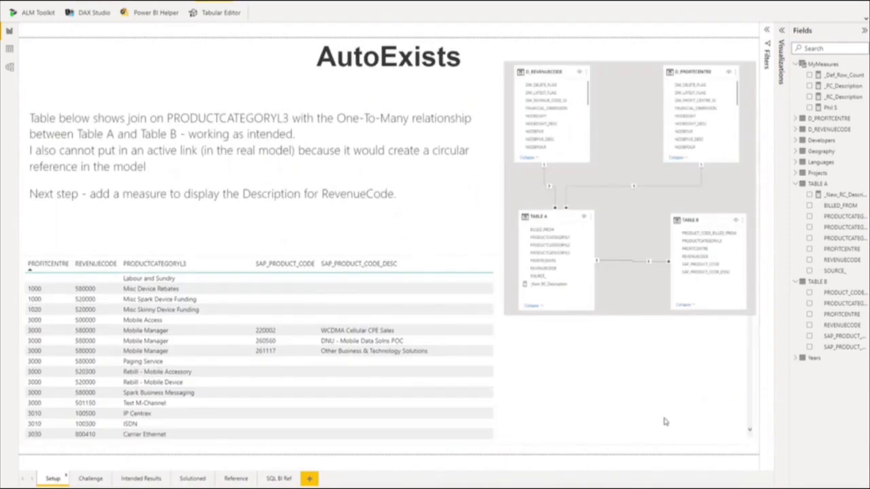